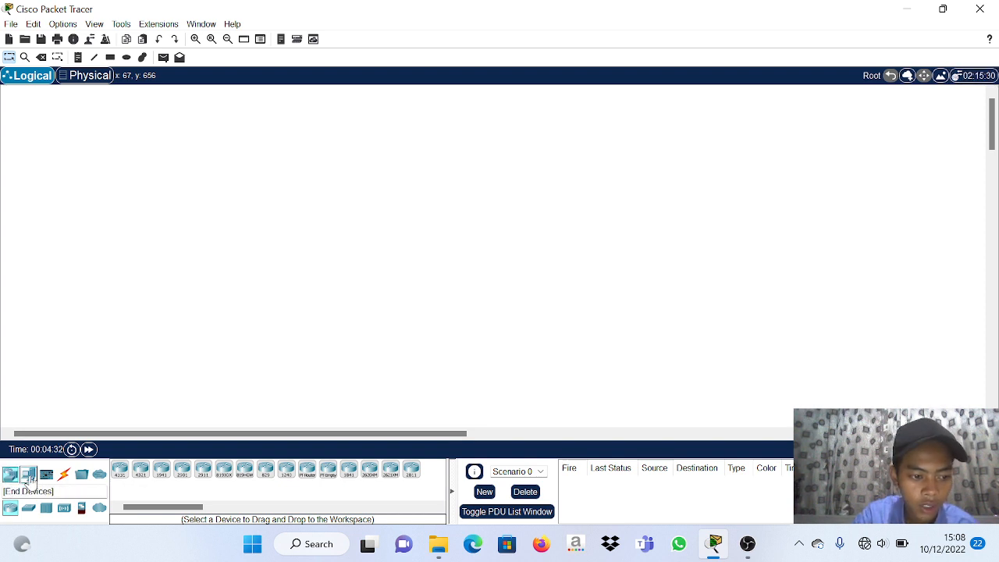
# Place two generic servers in the empty workspace, one at the upper left and one at the upper right.
pyautogui.click(29, 475)
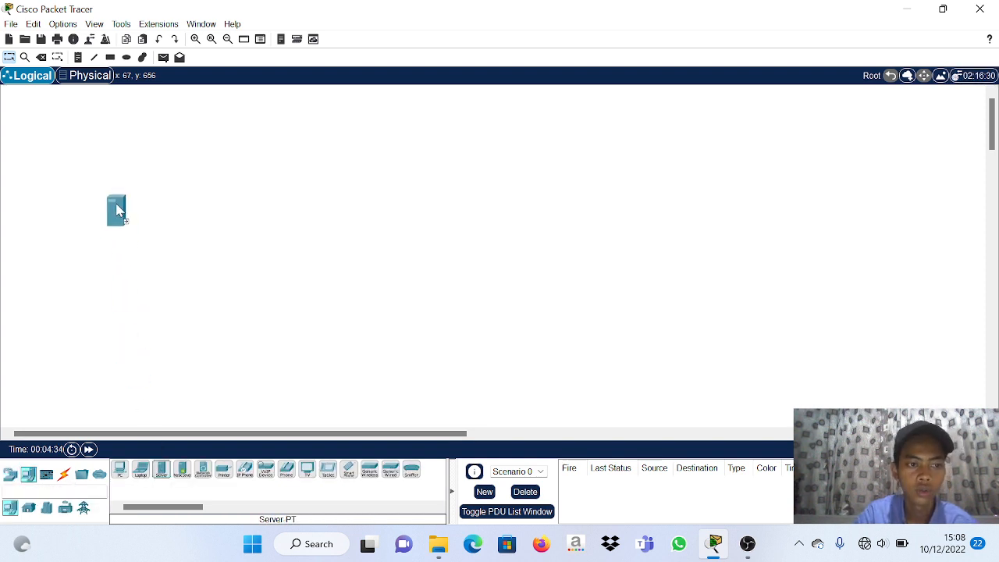
pyautogui.click(114, 152)
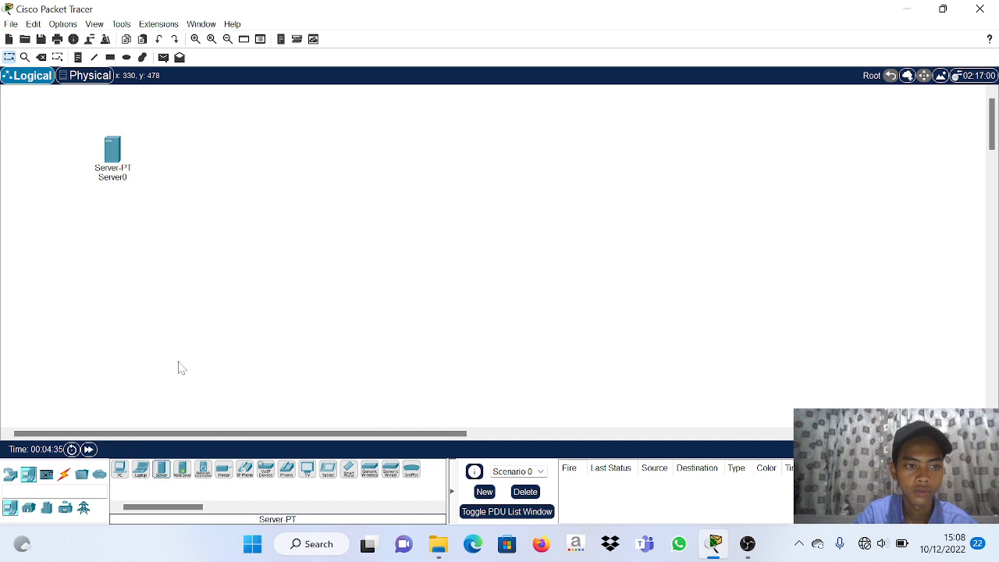
pyautogui.click(160, 468)
pyautogui.click(677, 152)
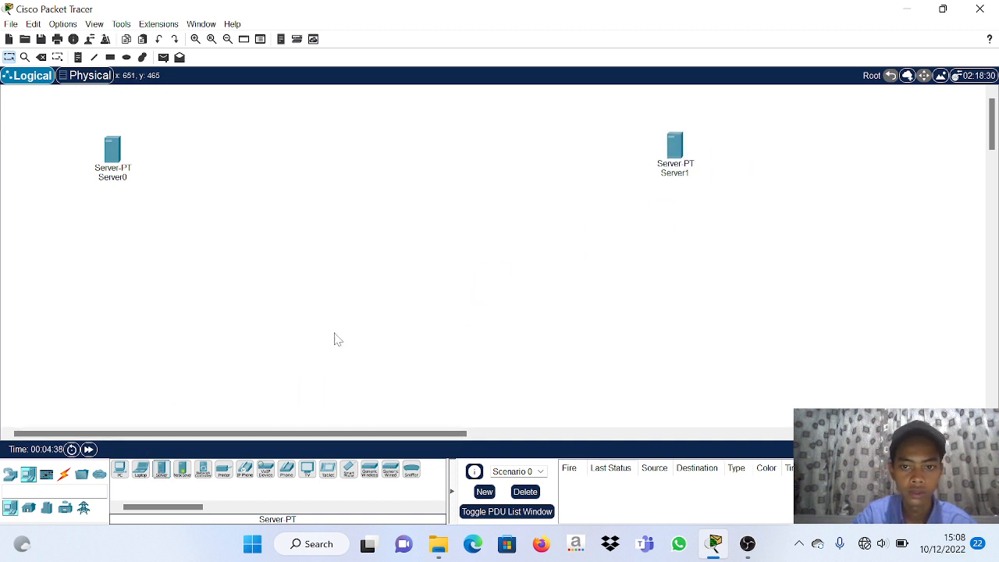
# Add a 2960 switch below and inward of each server, and an ISR4331 router between the two switches.
pyautogui.click(10, 474)
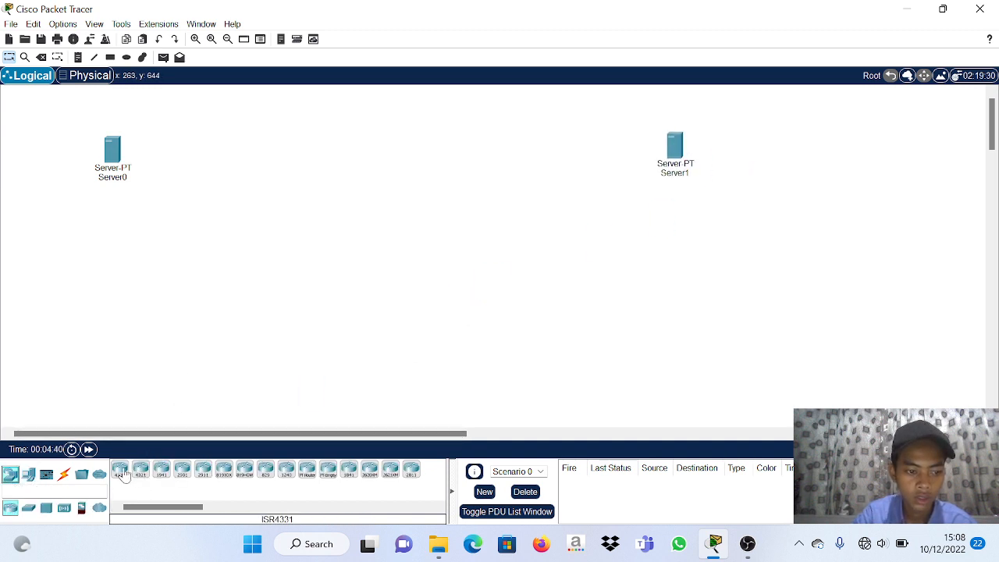
pyautogui.click(29, 473)
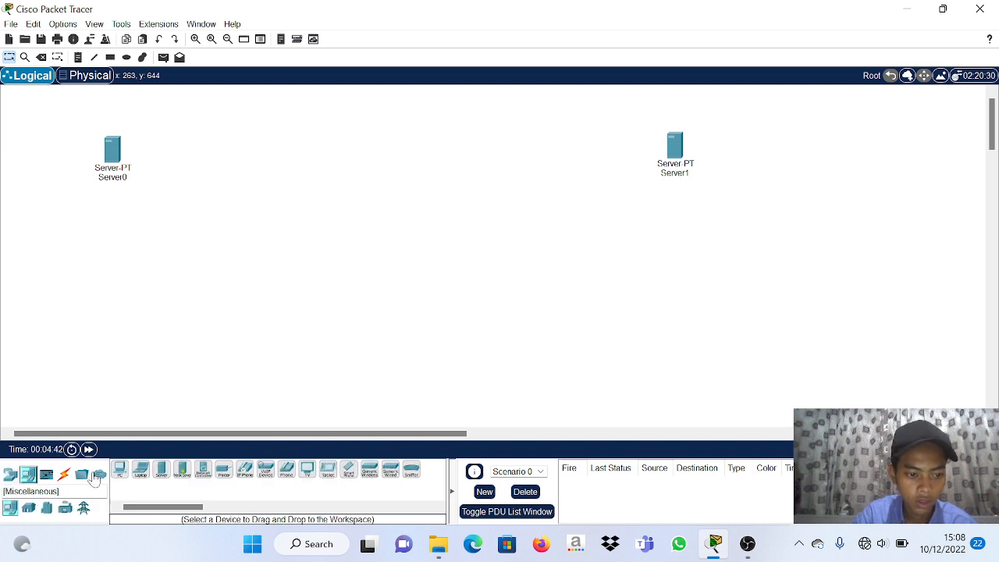
pyautogui.click(10, 474)
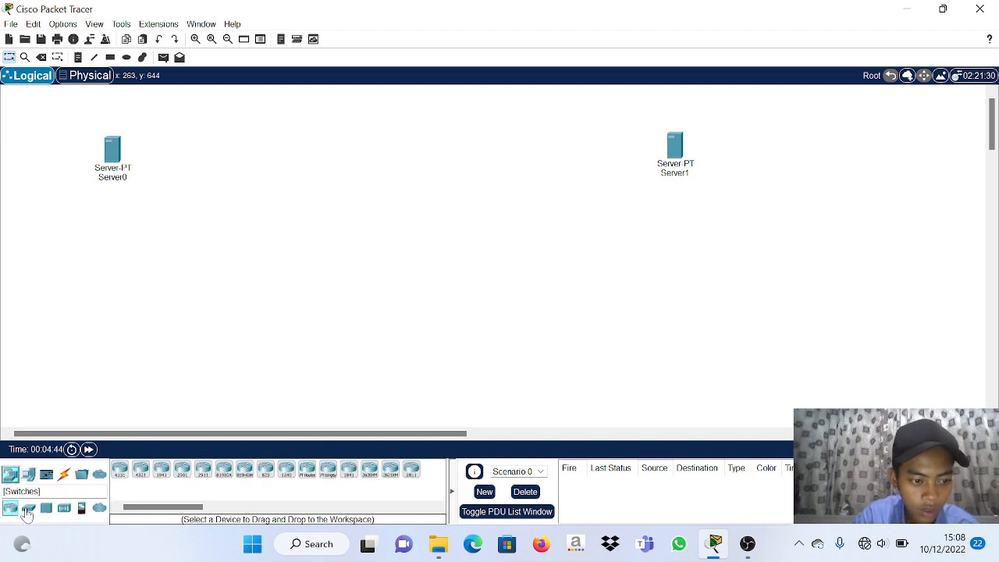
pyautogui.click(28, 508)
pyautogui.moveTo(121, 473); pyautogui.dragTo(205, 233)
pyautogui.moveTo(127, 486); pyautogui.dragTo(597, 237)
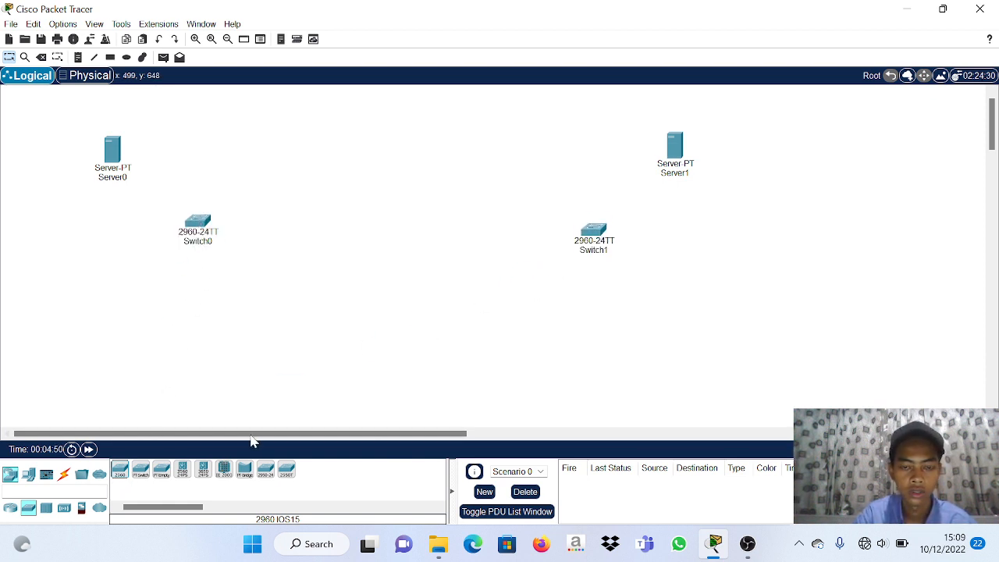
pyautogui.click(10, 474)
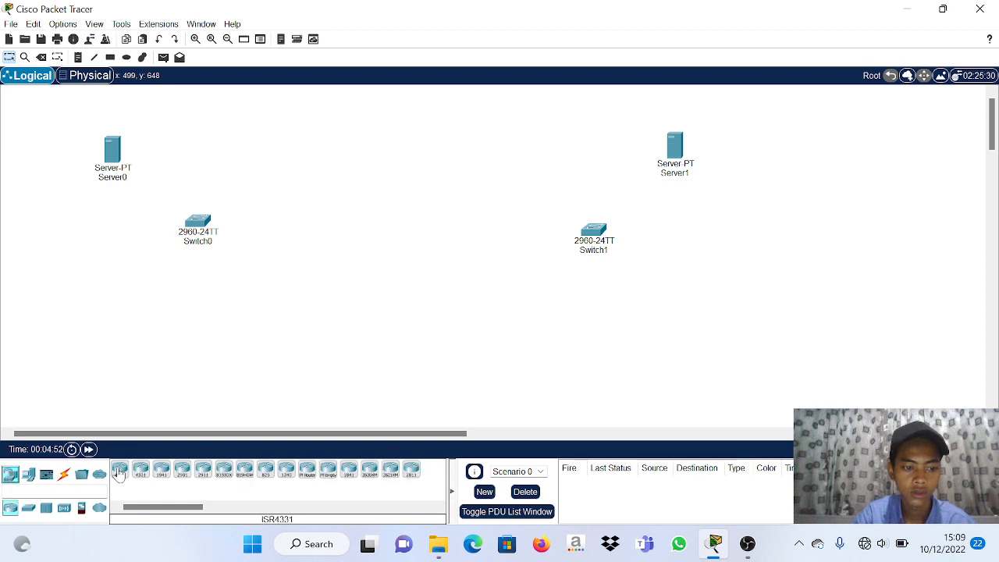
pyautogui.moveTo(120, 474); pyautogui.dragTo(383, 254)
# Place four PCs in a row below Switch0 and line them up at the same height.
pyautogui.click(28, 475)
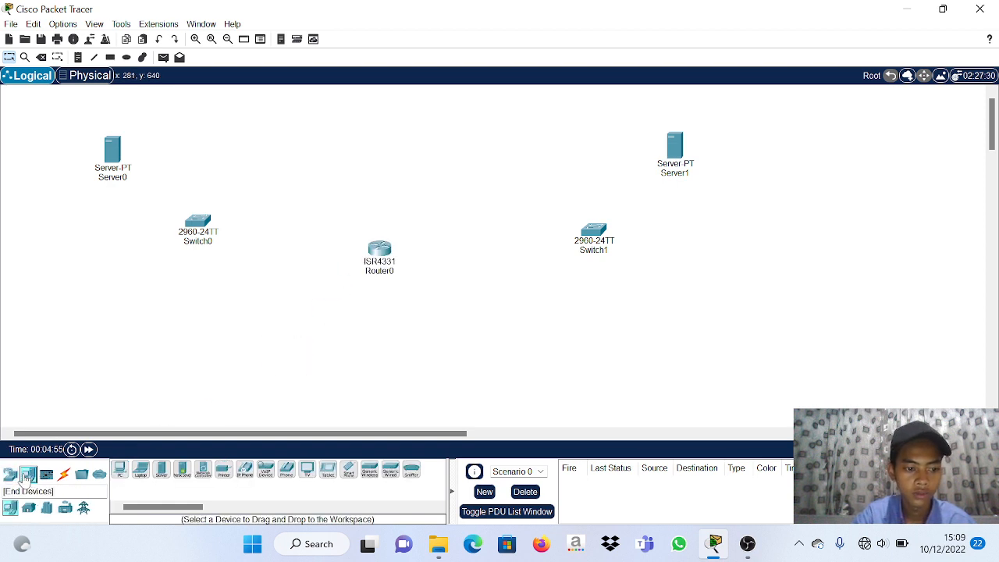
pyautogui.moveTo(120, 473); pyautogui.dragTo(95, 358)
pyautogui.moveTo(119, 473); pyautogui.dragTo(145, 367)
pyautogui.moveTo(119, 474); pyautogui.dragTo(192, 365)
pyautogui.moveTo(121, 475); pyautogui.dragTo(252, 353)
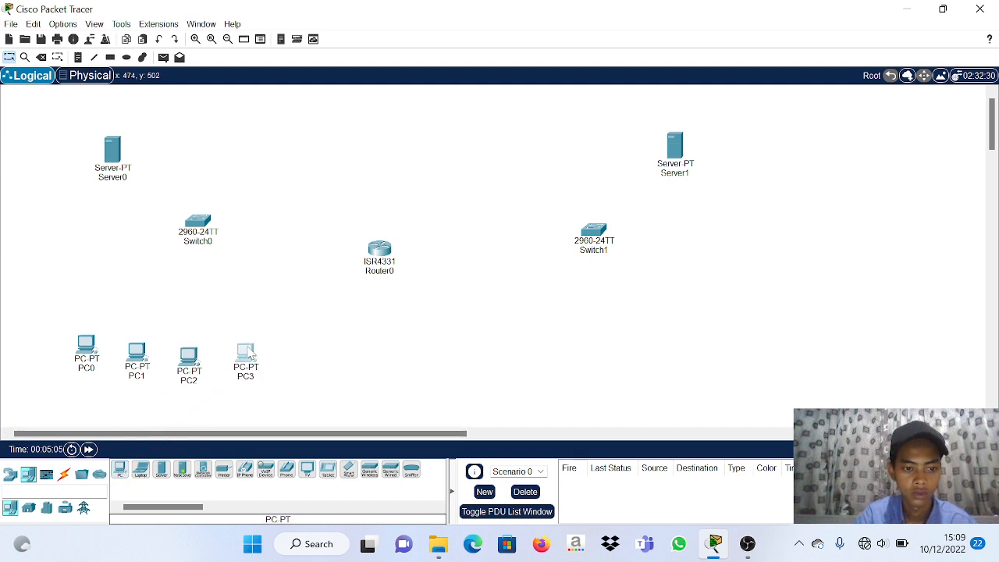
pyautogui.moveTo(191, 360); pyautogui.dragTo(191, 354)
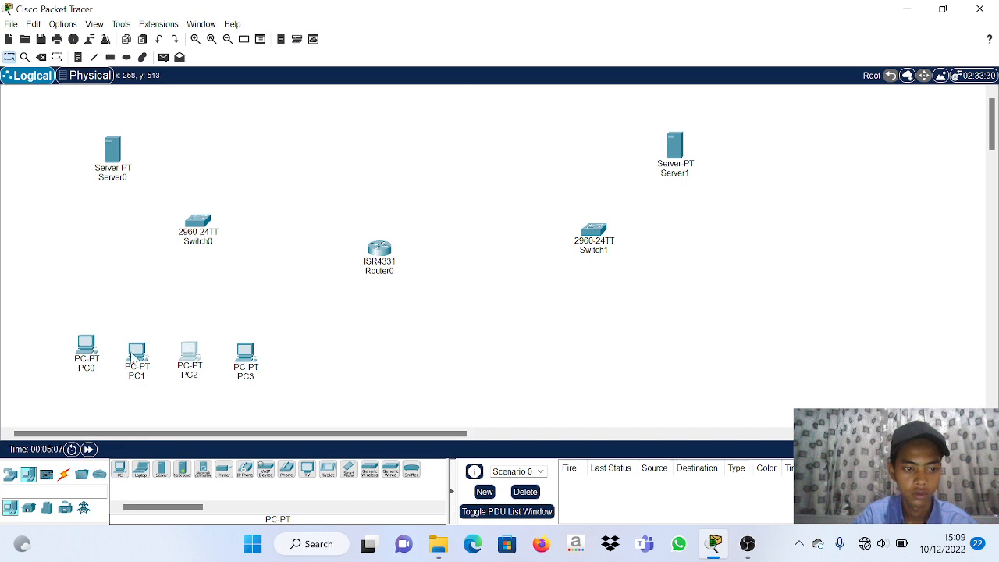
pyautogui.click(86, 348)
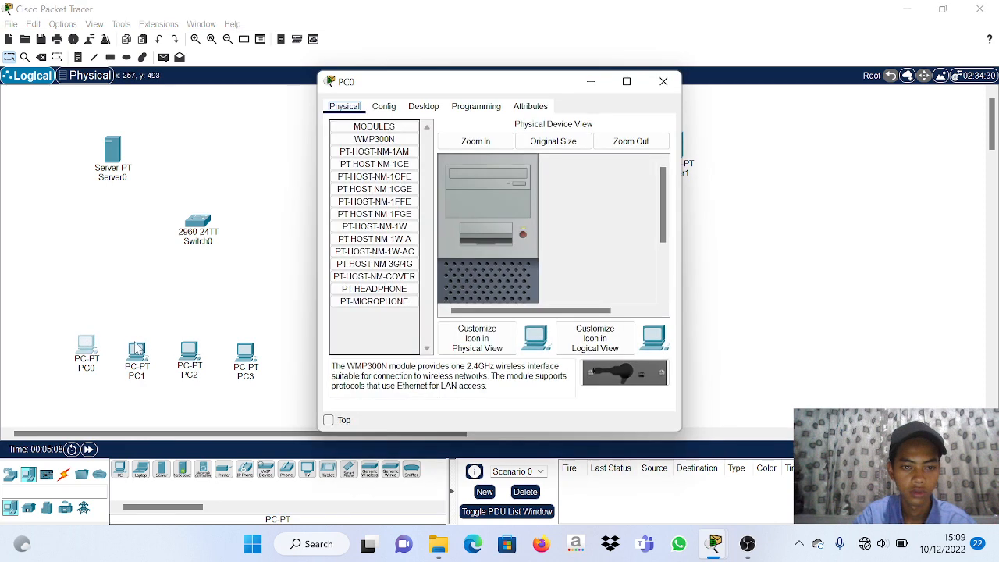
pyautogui.click(664, 81)
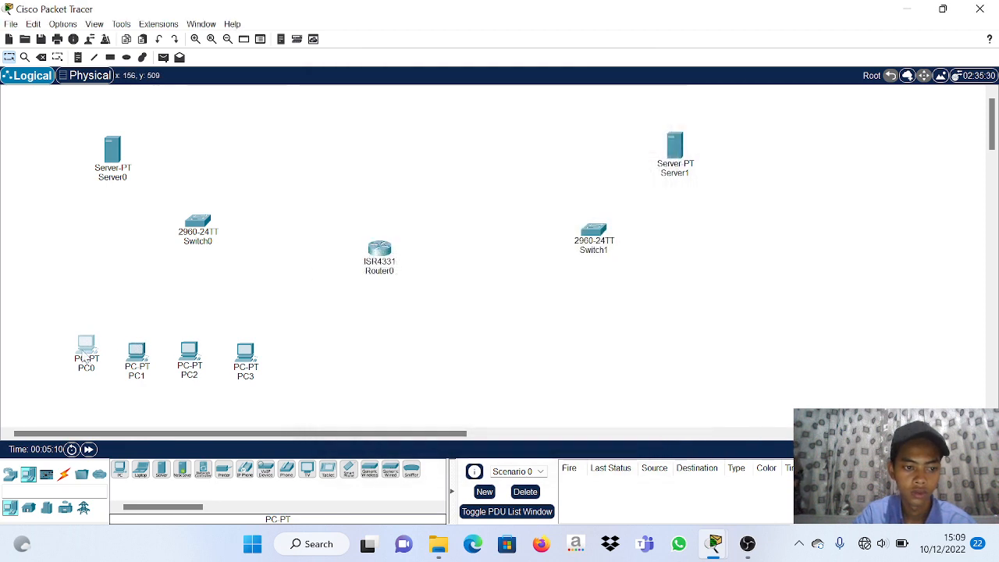
pyautogui.moveTo(86, 353); pyautogui.dragTo(86, 365)
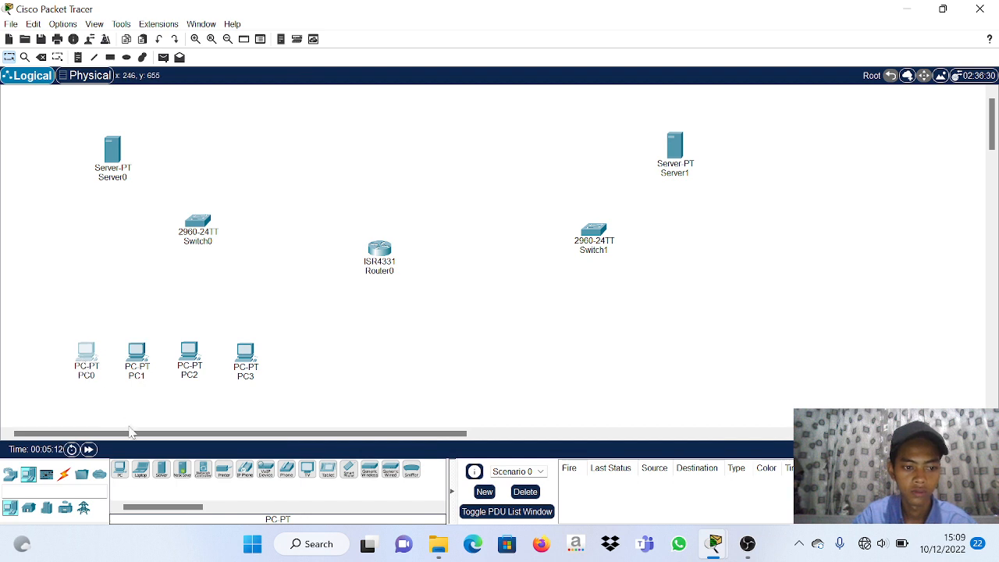
# Place four more PCs in a row below Switch1 and line them up at the same height.
pyautogui.moveTo(120, 472); pyautogui.dragTo(541, 351)
pyautogui.moveTo(119, 472); pyautogui.dragTo(607, 353)
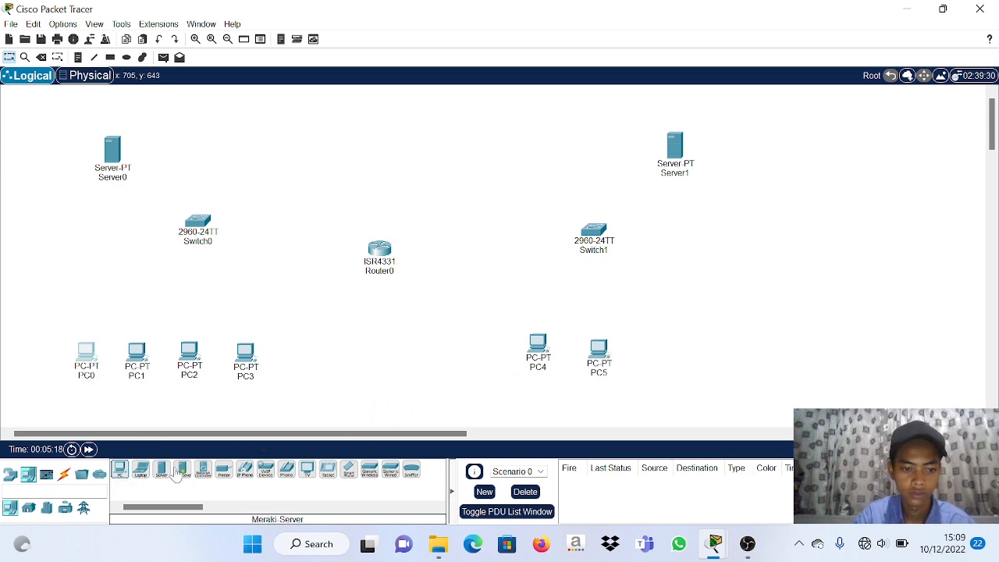
pyautogui.moveTo(120, 471); pyautogui.dragTo(660, 357)
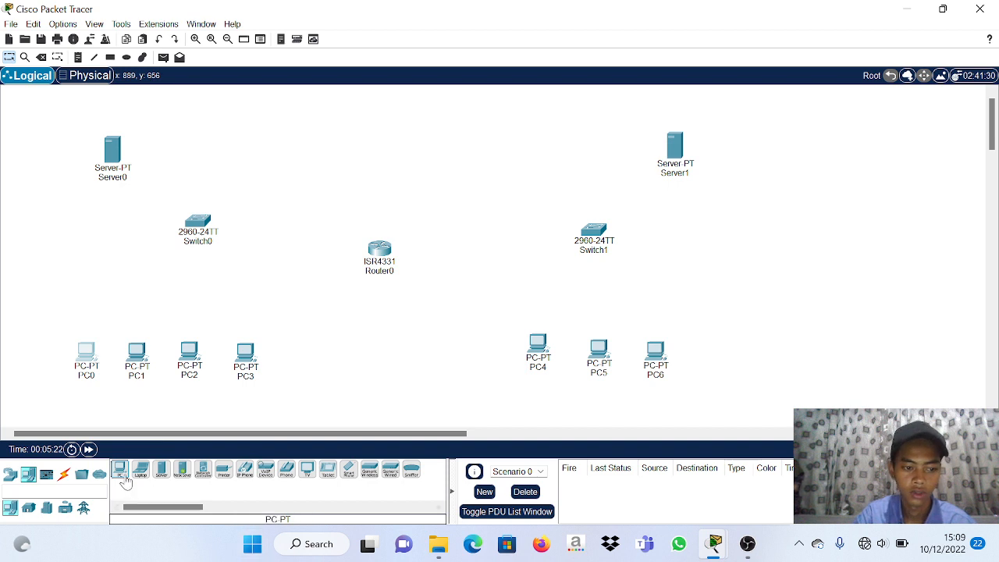
pyautogui.moveTo(121, 474); pyautogui.dragTo(702, 352)
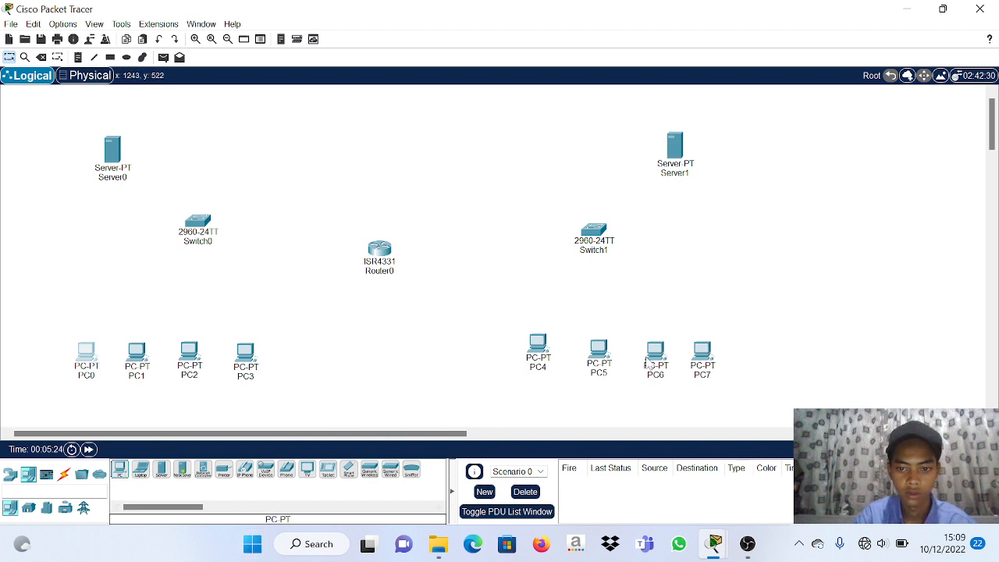
pyautogui.click(595, 358)
pyautogui.moveTo(595, 358); pyautogui.dragTo(596, 362)
pyautogui.moveTo(541, 346); pyautogui.dragTo(549, 355)
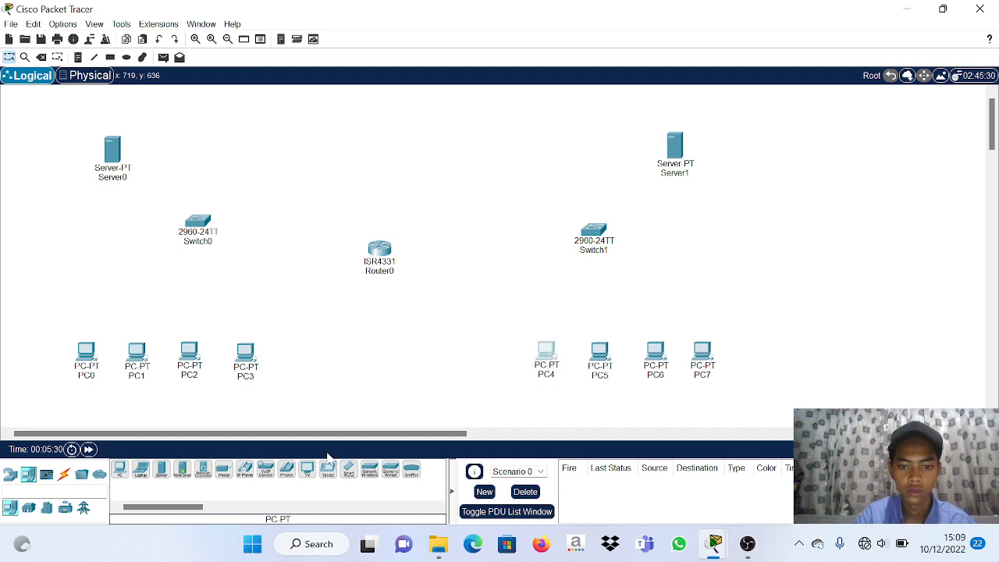
# Connect Server0's FastEthernet0 port to FastEthernet0/1 on Switch0 with a copper straight-through cable.
pyautogui.click(63, 474)
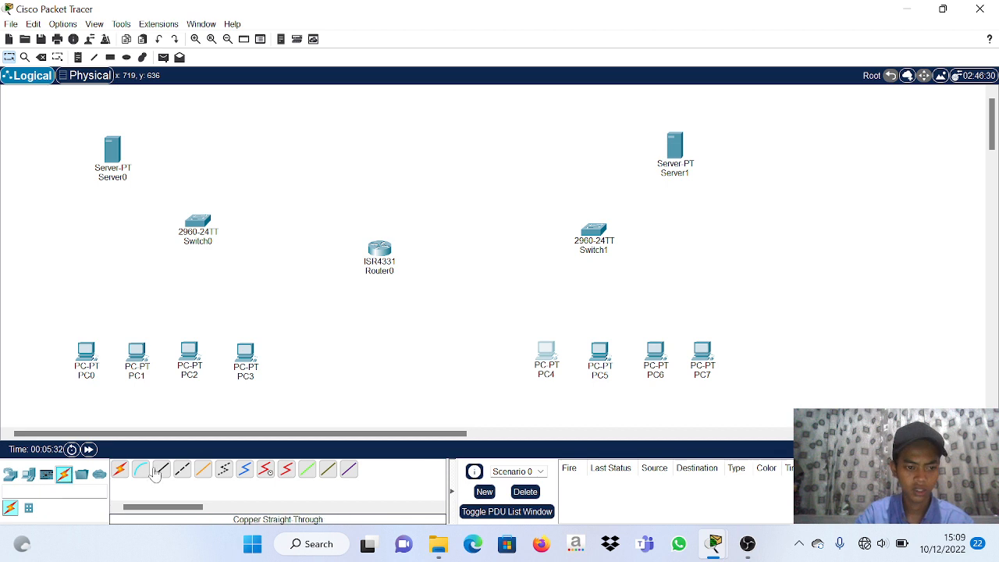
pyautogui.click(112, 160)
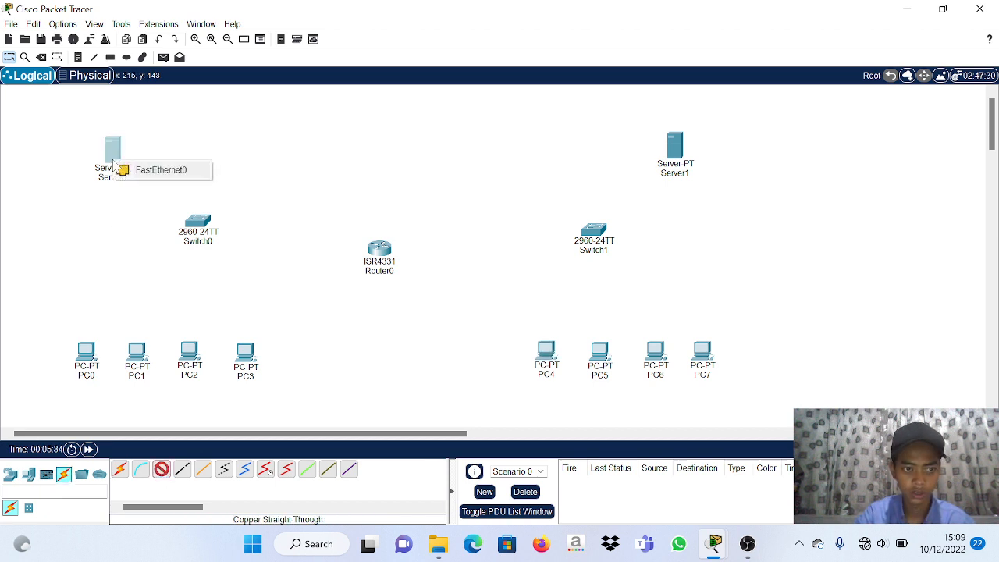
pyautogui.click(128, 166)
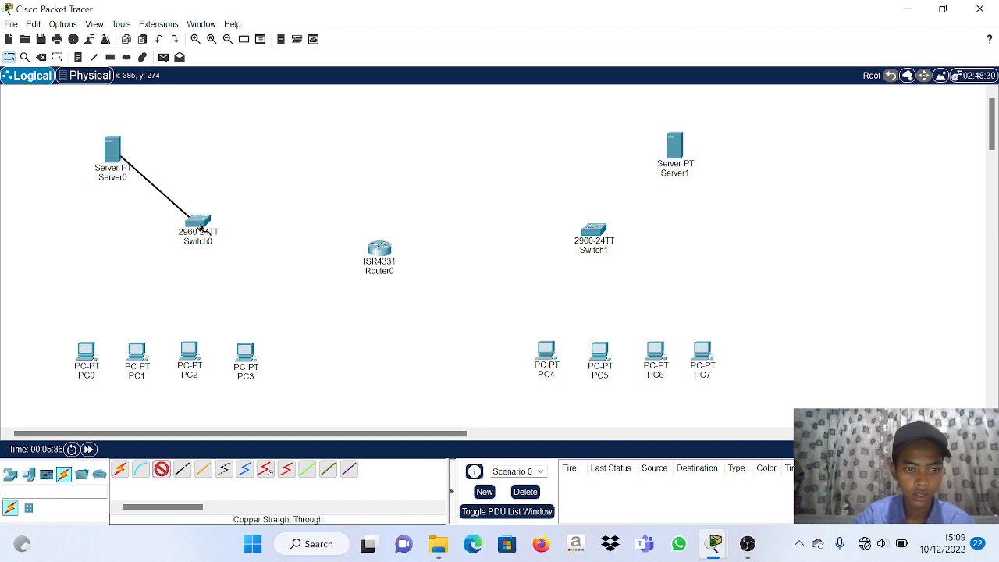
pyautogui.click(195, 225)
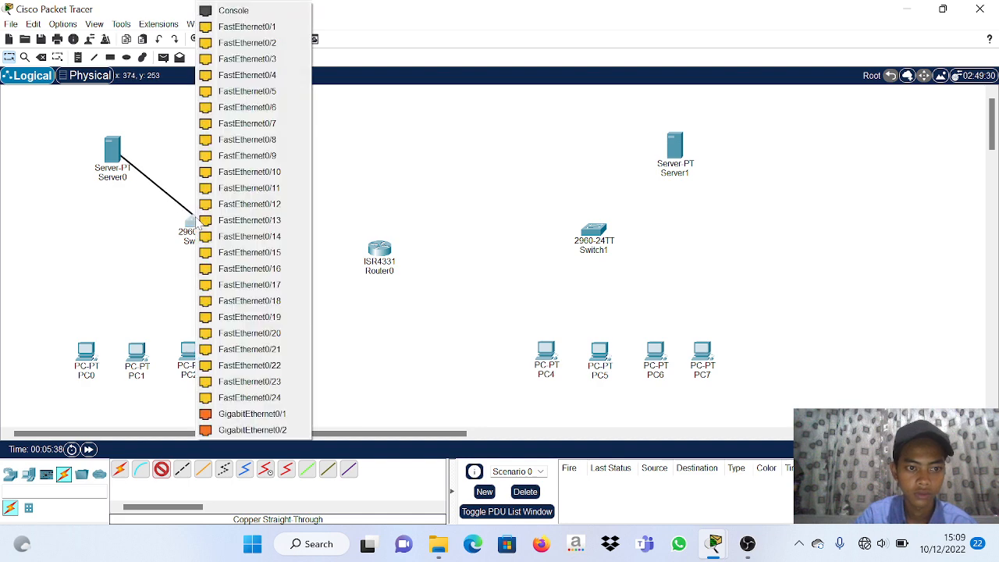
pyautogui.click(247, 27)
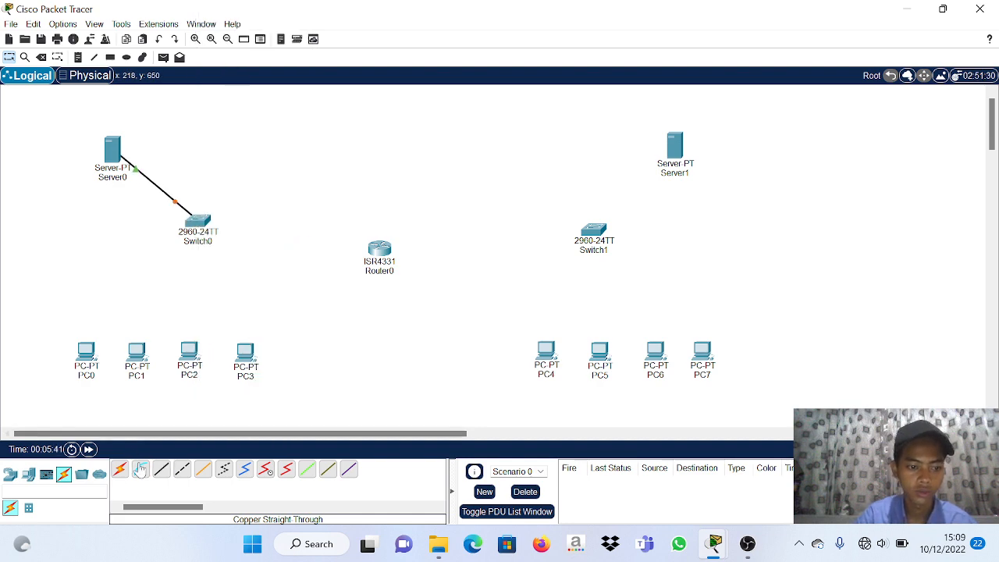
# Connect FastEthernet0/2 on Switch0 to PC0's FastEthernet0 port with a copper straight-through cable.
pyautogui.click(163, 474)
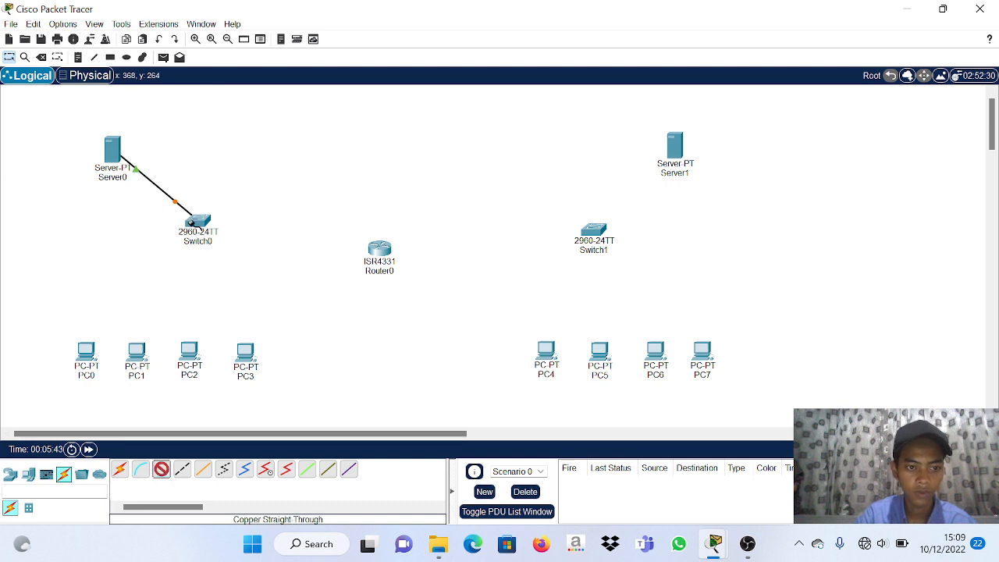
pyautogui.click(191, 223)
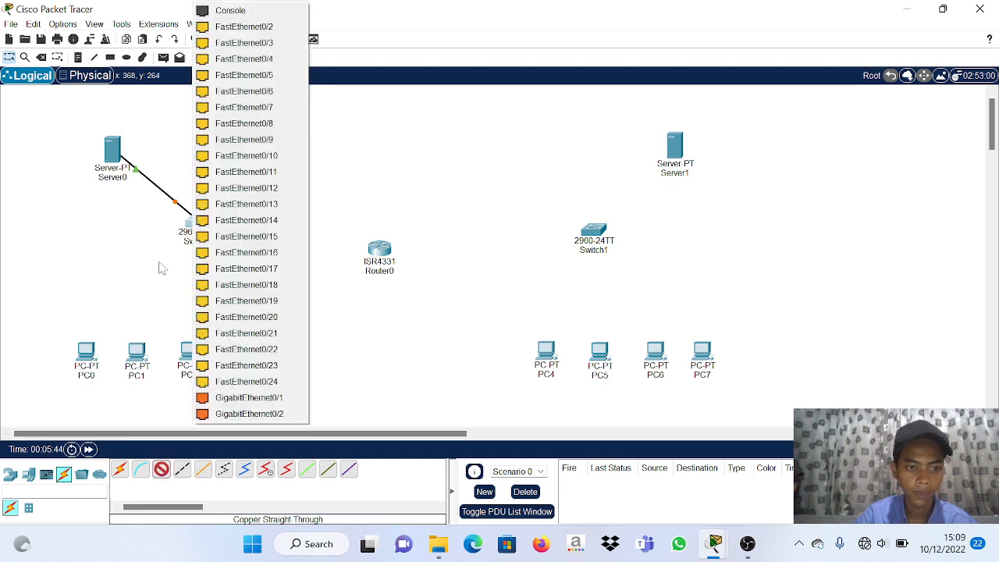
pyautogui.click(239, 29)
pyautogui.click(85, 351)
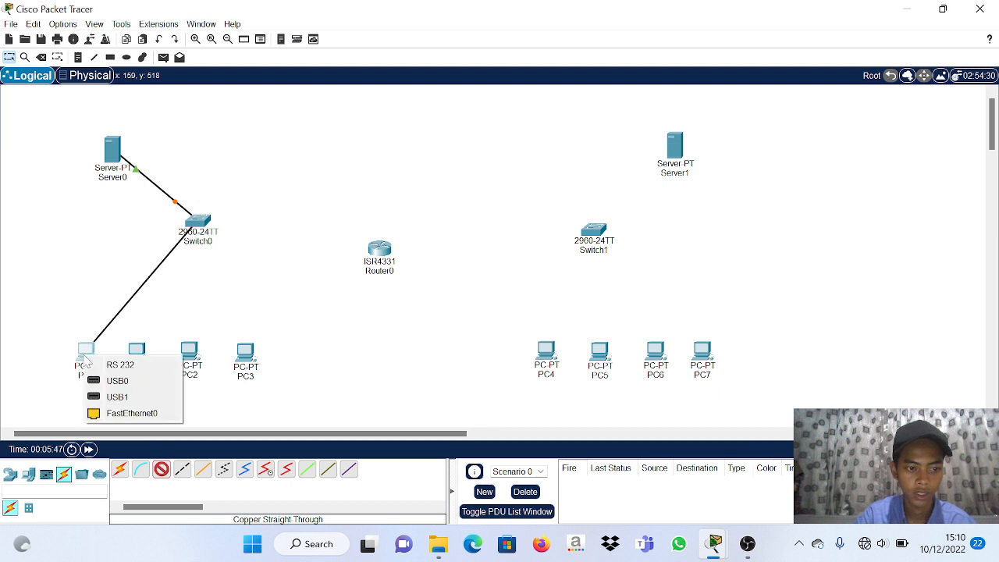
pyautogui.click(113, 414)
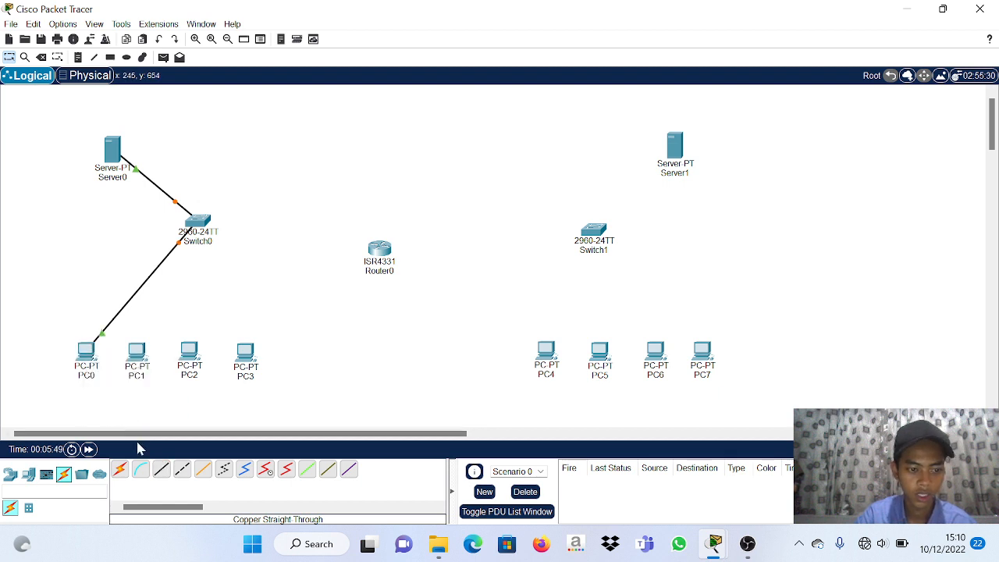
# Connect FastEthernet0/3 on Switch0 to PC1's FastEthernet0 port with a copper straight-through cable.
pyautogui.click(161, 468)
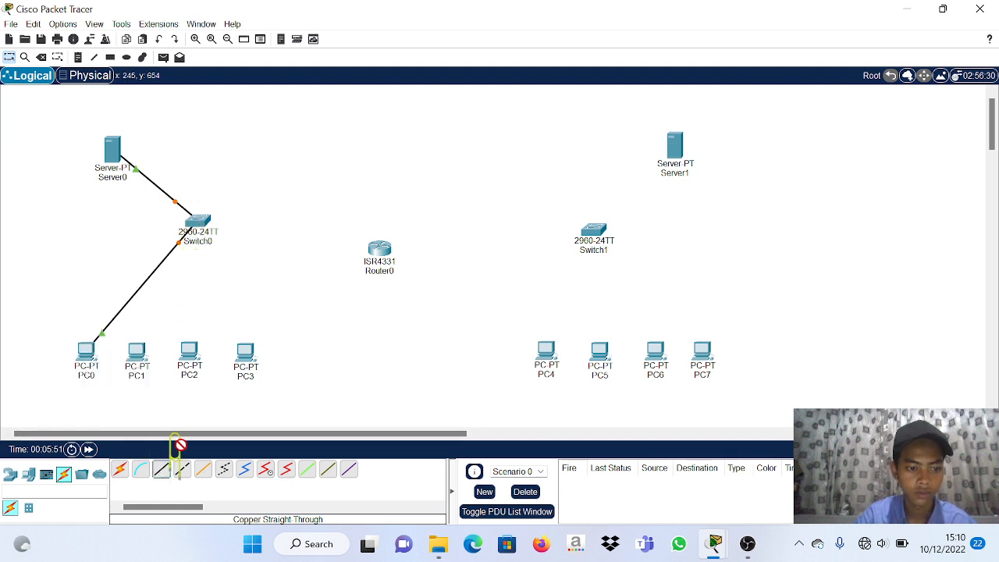
pyautogui.click(197, 225)
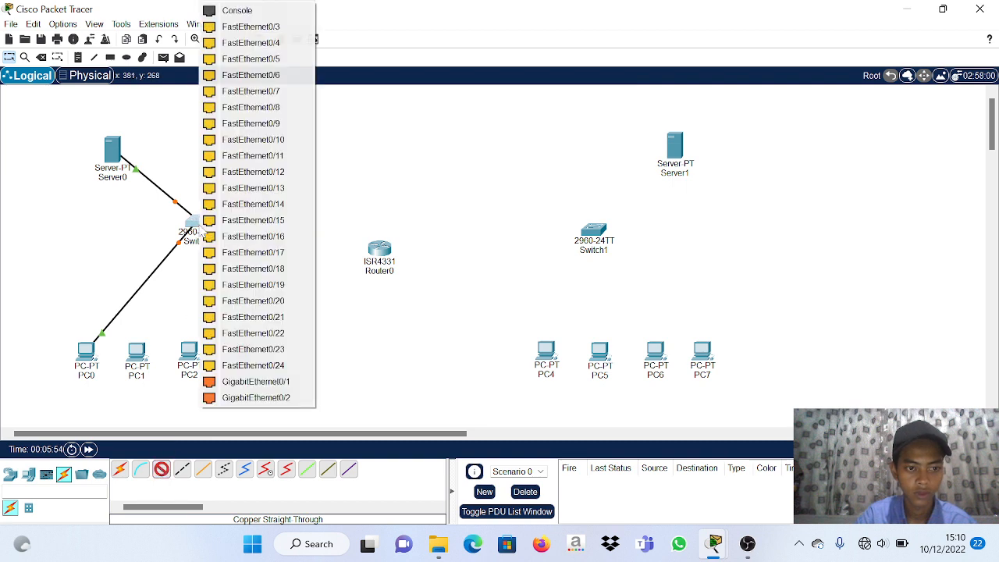
pyautogui.click(247, 27)
pyautogui.click(140, 353)
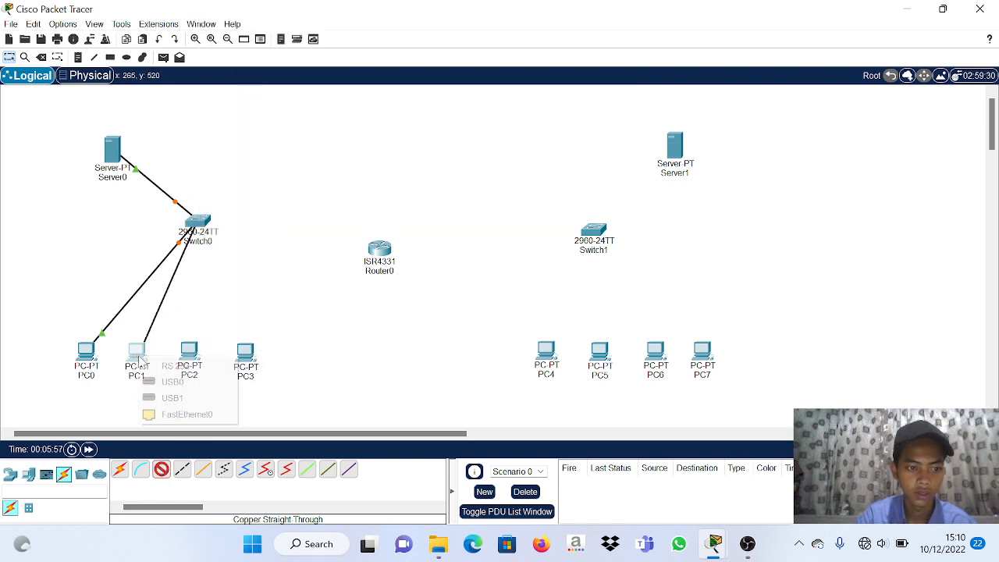
pyautogui.click(172, 414)
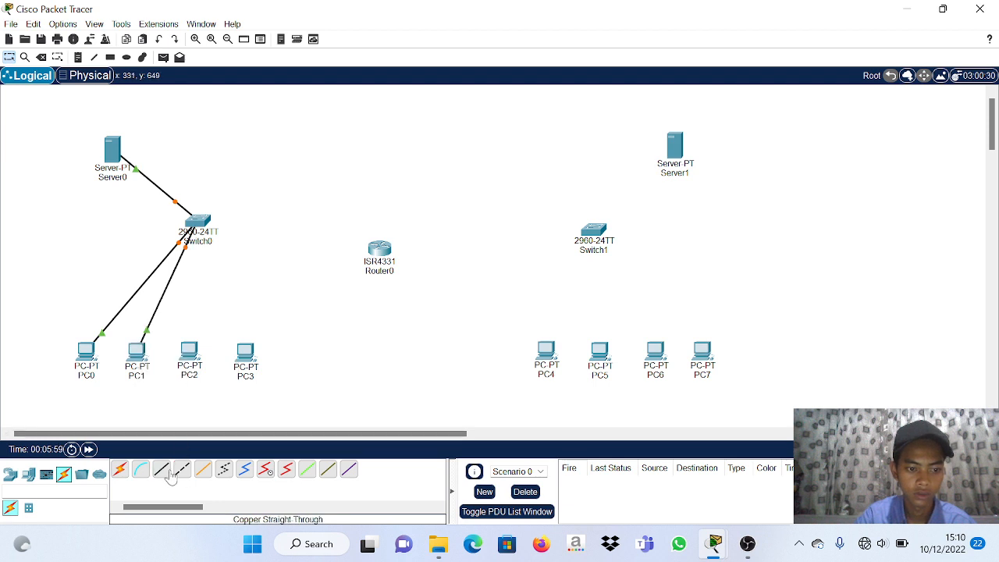
# Connect FastEthernet0/4 on Switch0 to PC2's FastEthernet0 port with a copper straight-through cable.
pyautogui.click(200, 223)
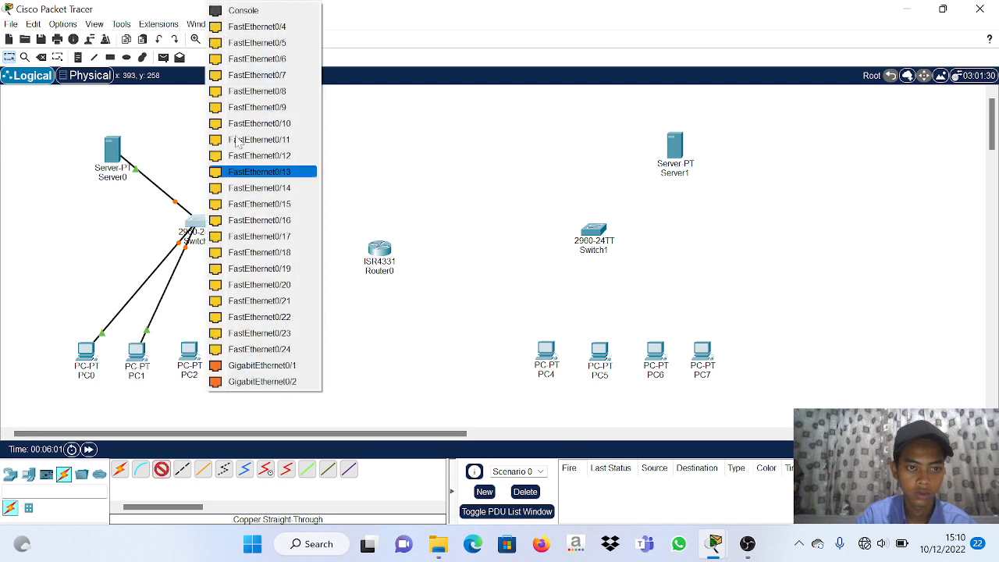
pyautogui.click(258, 27)
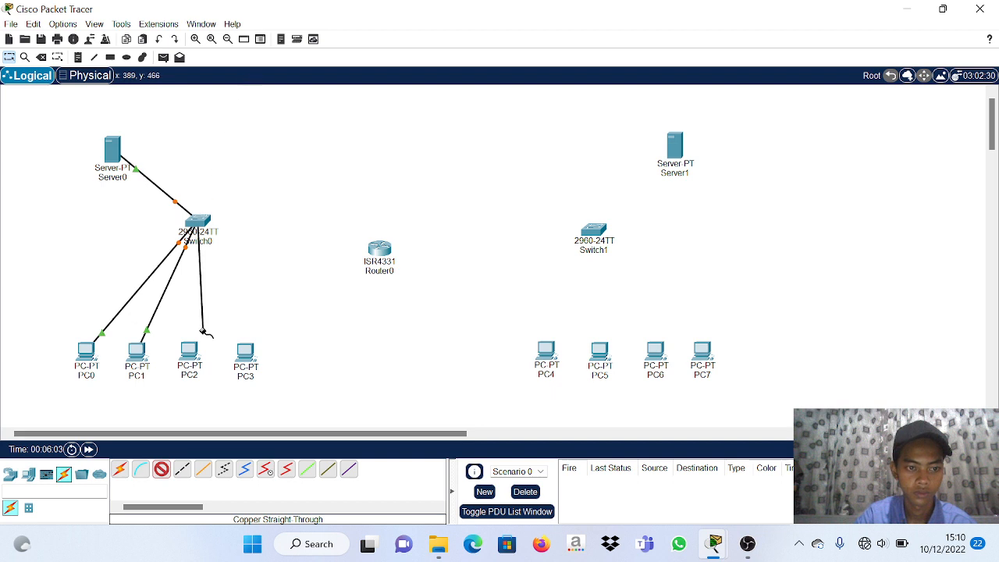
pyautogui.click(191, 355)
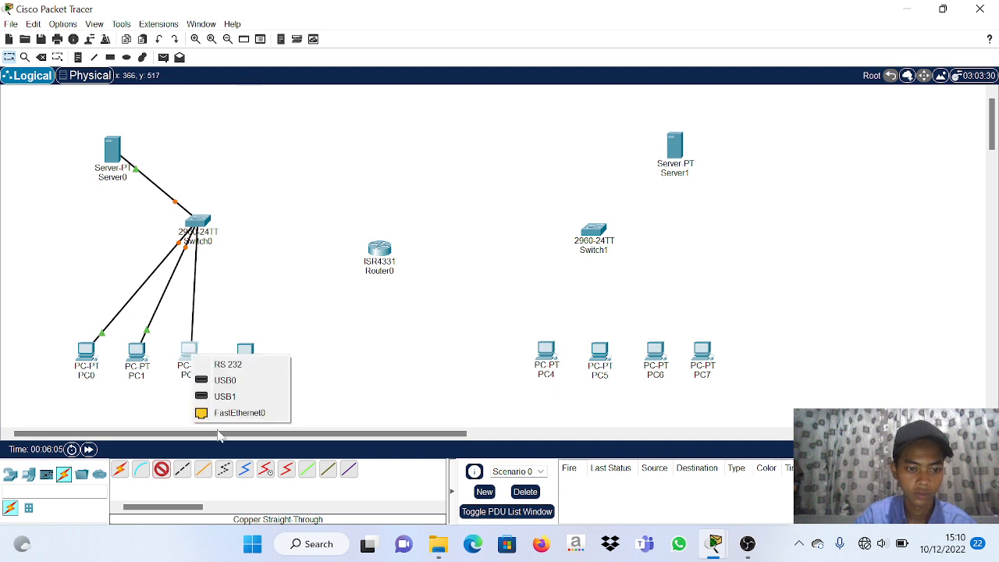
pyautogui.click(238, 412)
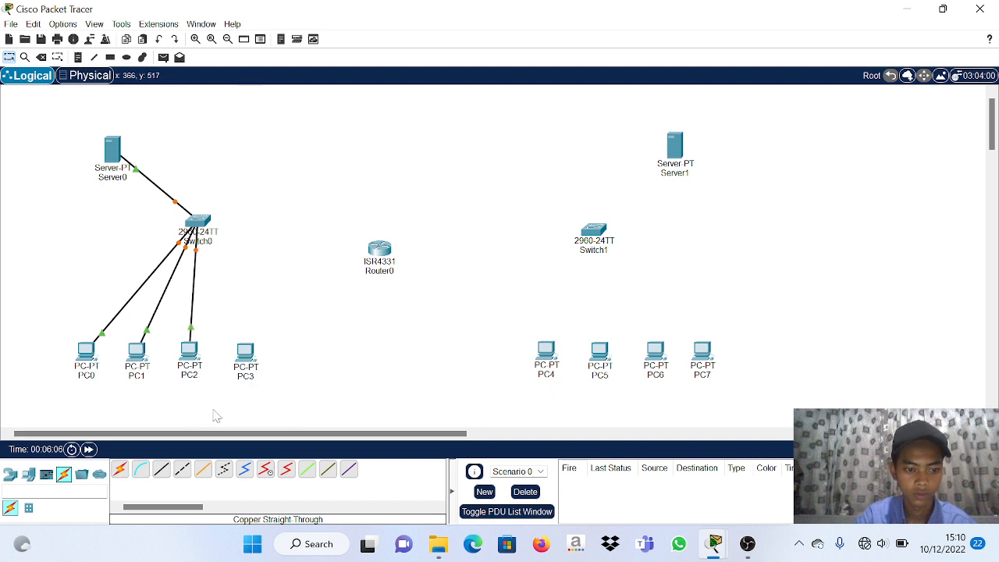
# Connect FastEthernet0/5 on Switch0 to PC3's FastEthernet0 port with a copper straight-through cable.
pyautogui.click(159, 471)
pyautogui.click(197, 223)
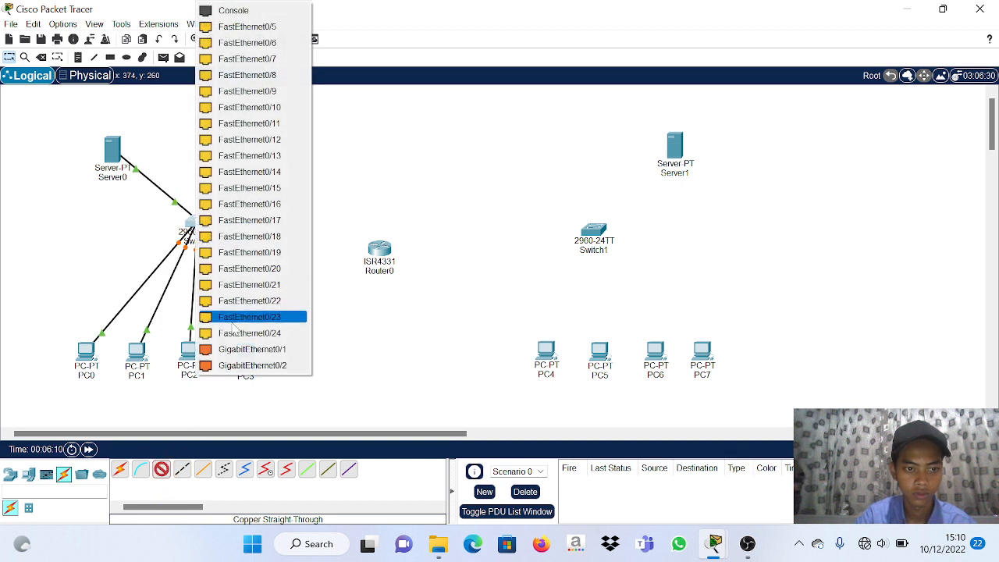
pyautogui.click(266, 28)
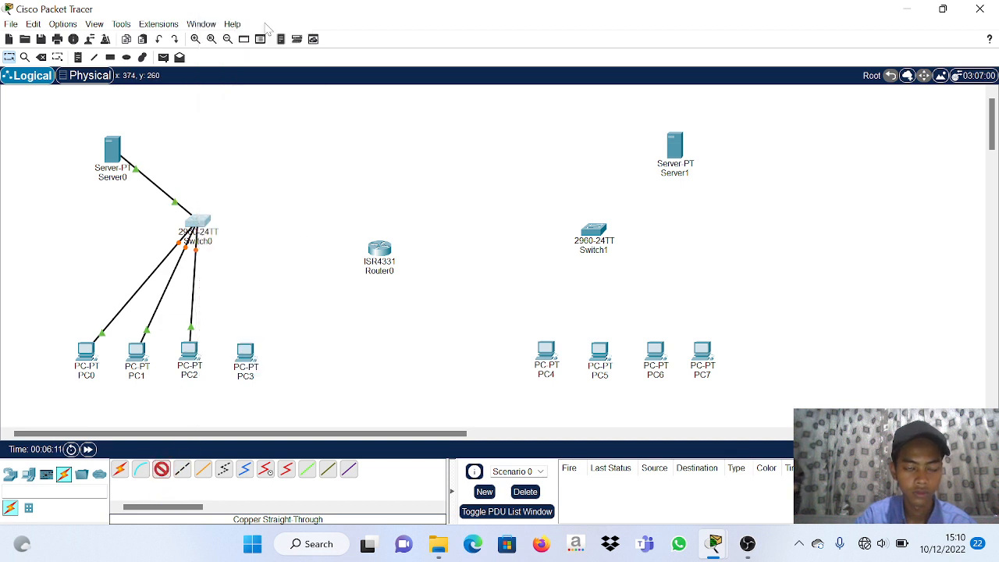
pyautogui.click(247, 355)
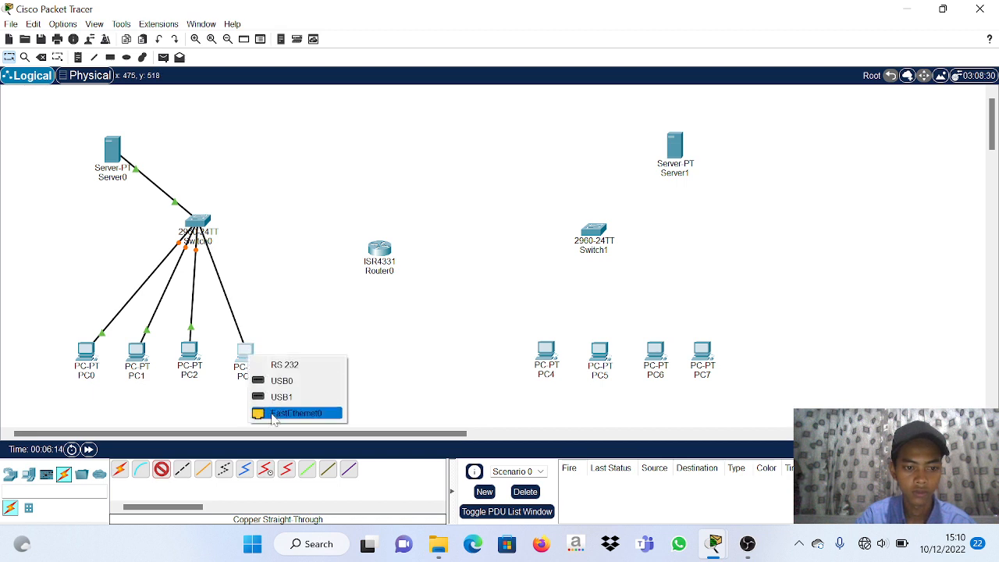
pyautogui.click(273, 415)
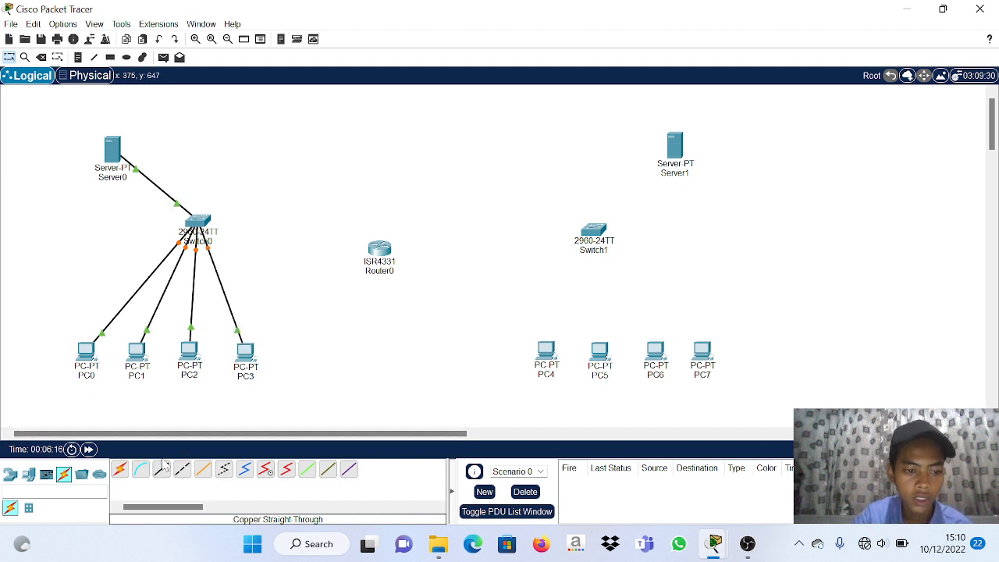
# Connect Router0's GigabitEthernet0/0/0 port to FastEthernet0/6 on Switch0 with a copper straight-through cable.
pyautogui.click(162, 469)
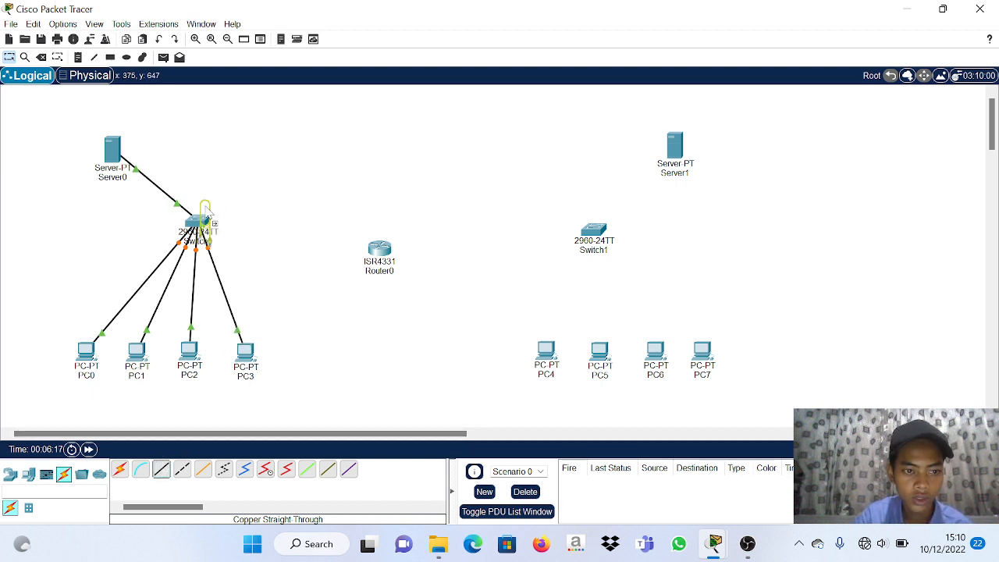
pyautogui.click(168, 471)
pyautogui.click(199, 222)
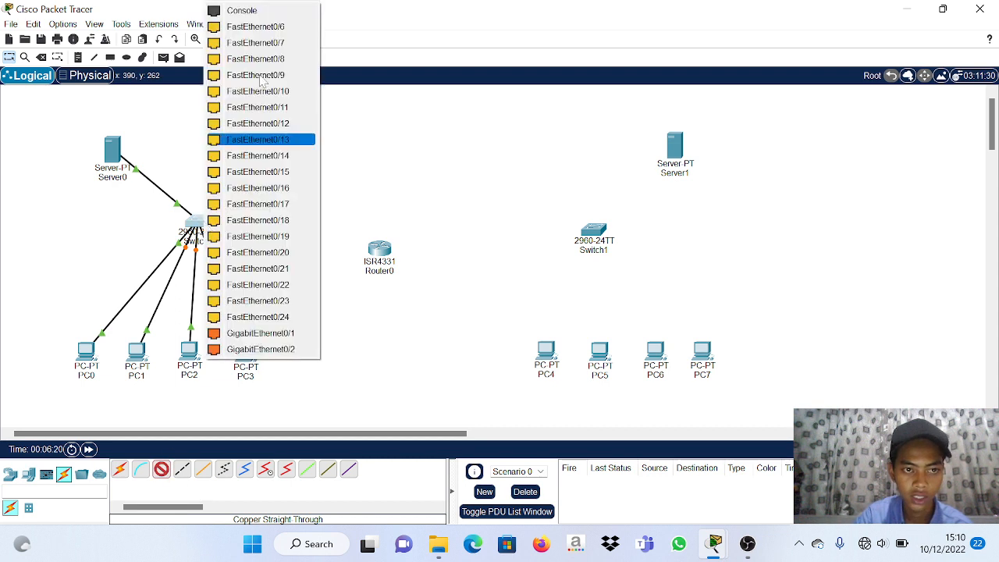
pyautogui.click(267, 28)
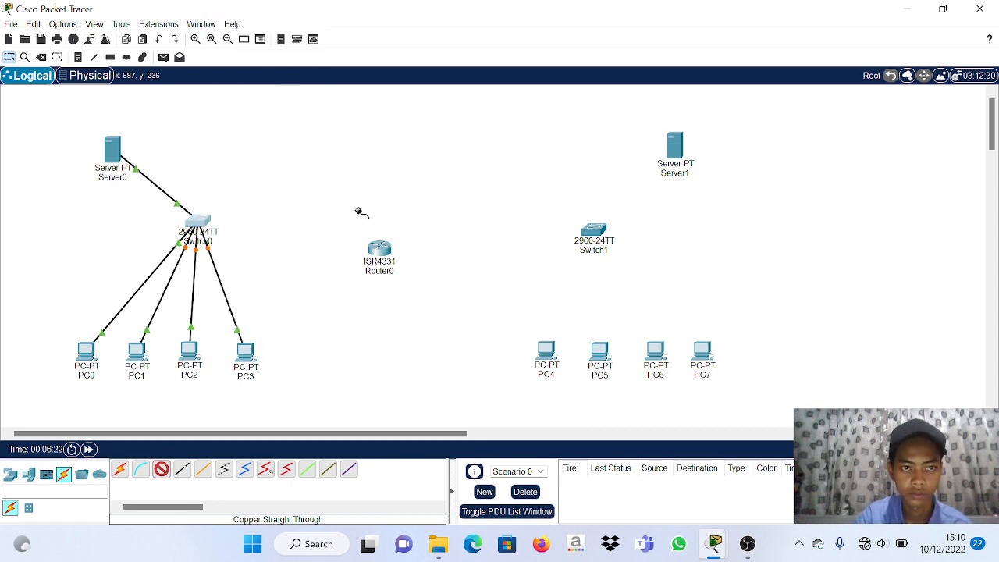
pyautogui.click(380, 254)
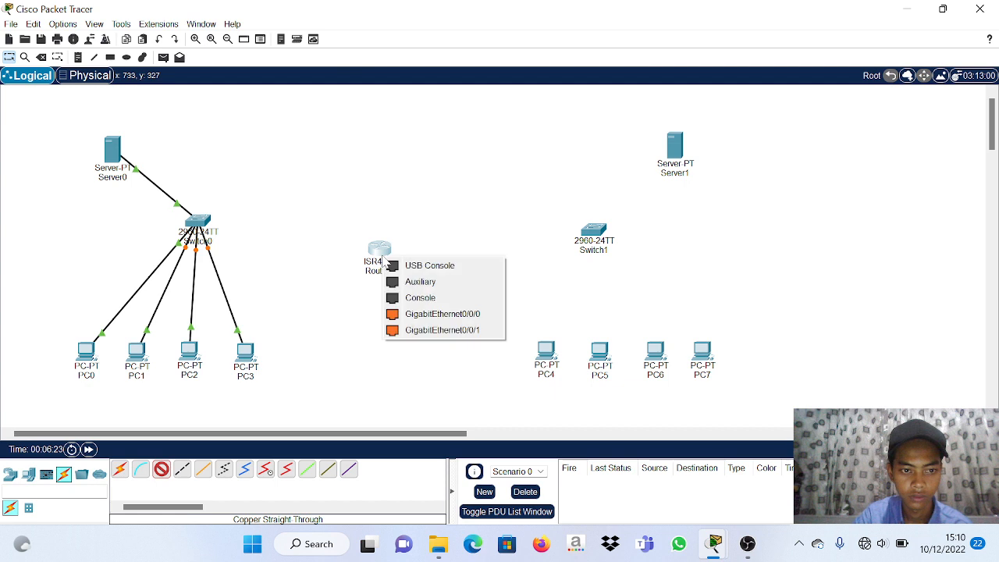
pyautogui.click(407, 313)
pyautogui.click(197, 224)
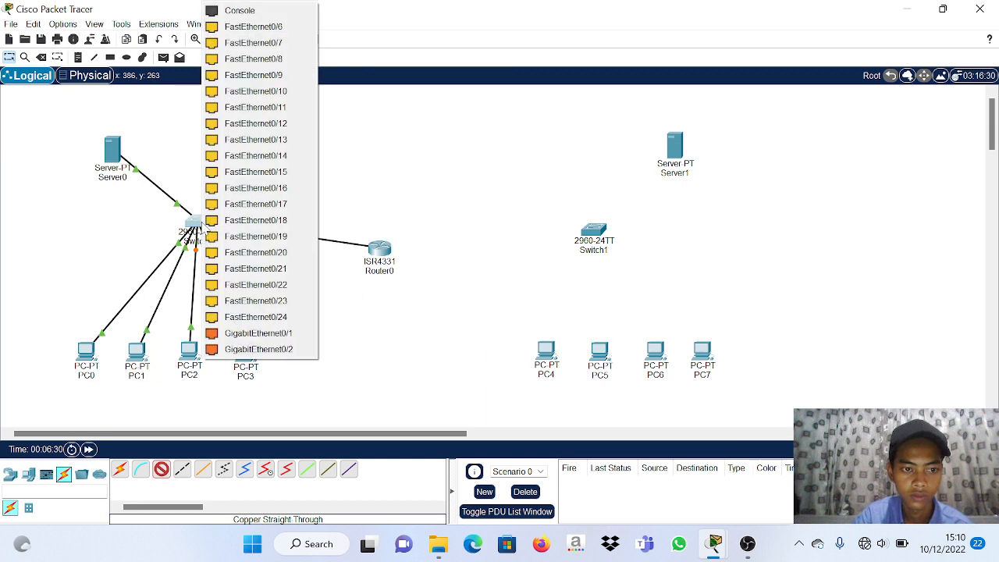
pyautogui.click(258, 25)
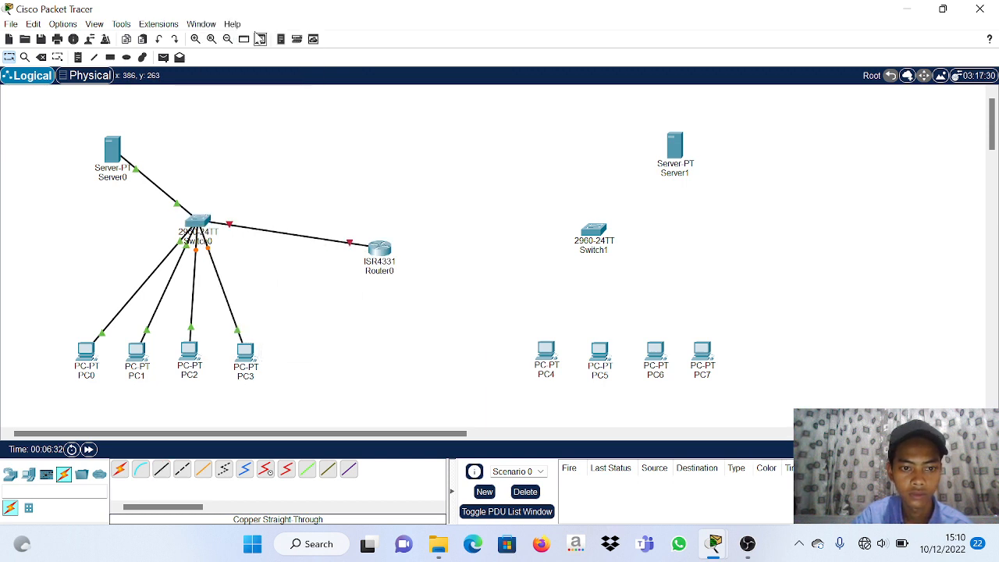
# Connect Router0's GigabitEthernet0/0/1 port to FastEthernet0/1 on Switch1 with a copper straight-through cable.
pyautogui.click(384, 250)
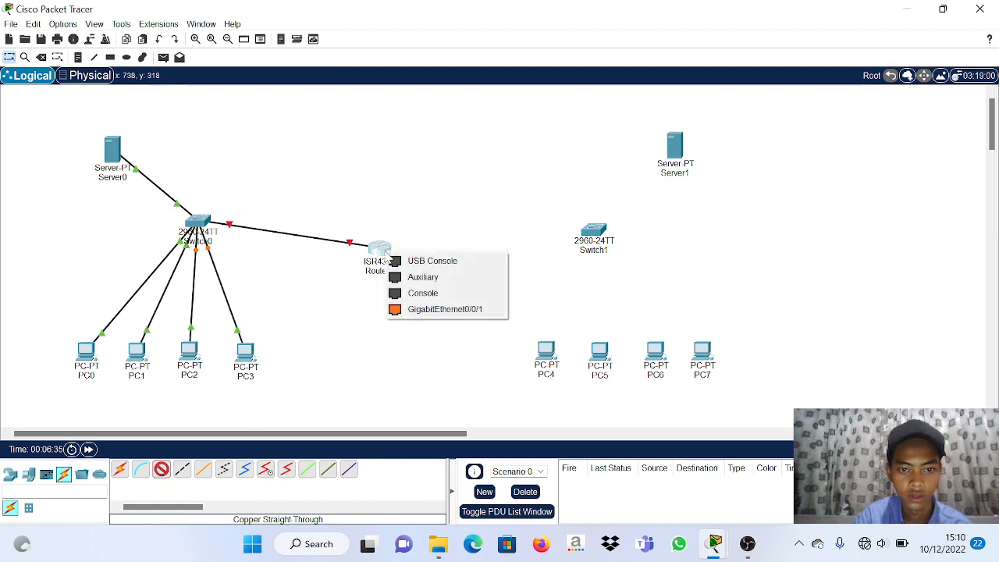
pyautogui.click(435, 309)
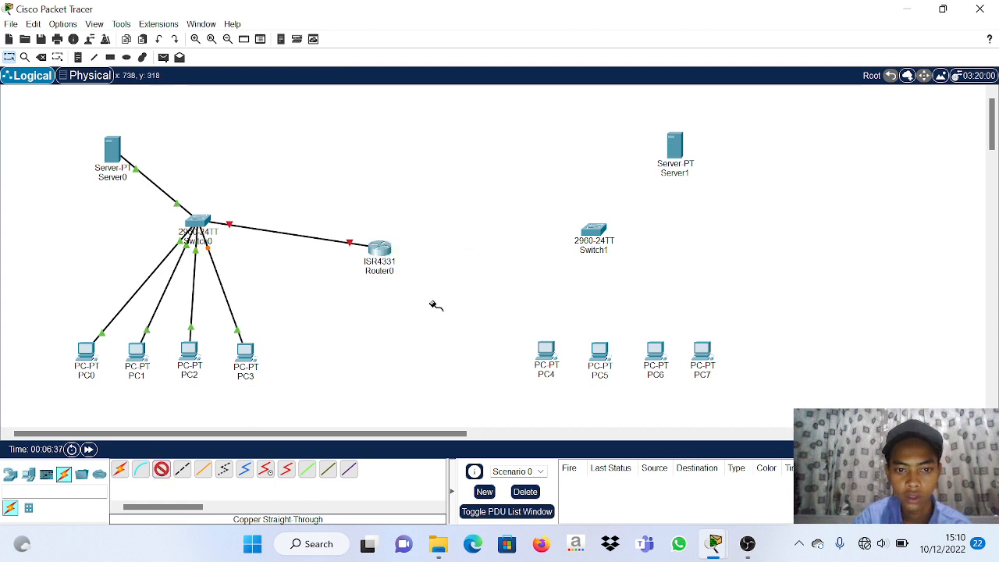
pyautogui.click(594, 232)
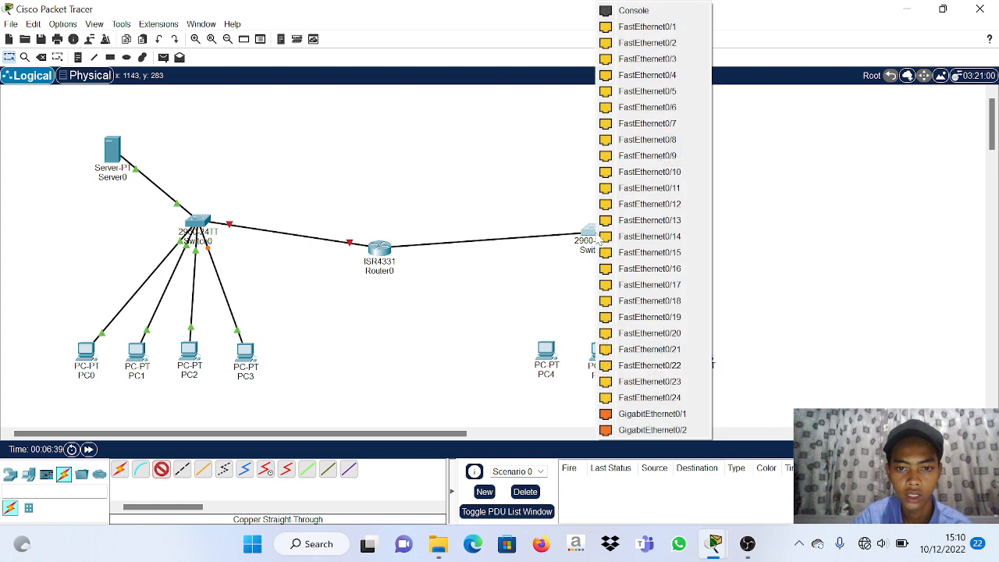
pyautogui.click(668, 27)
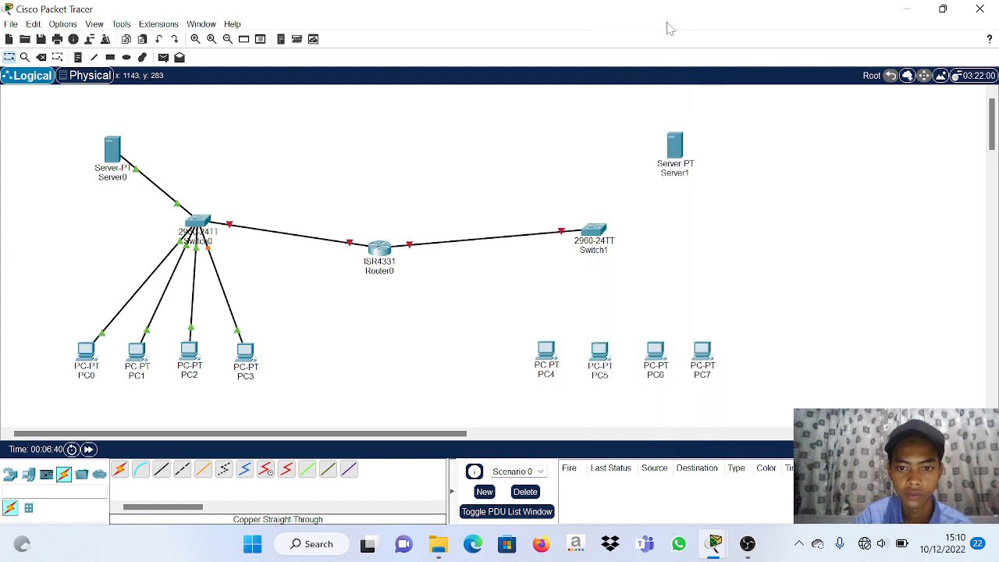
# Connect Server1's FastEthernet0 port to FastEthernet0/2 on Switch1 with a copper straight-through cable.
pyautogui.click(161, 468)
pyautogui.click(677, 148)
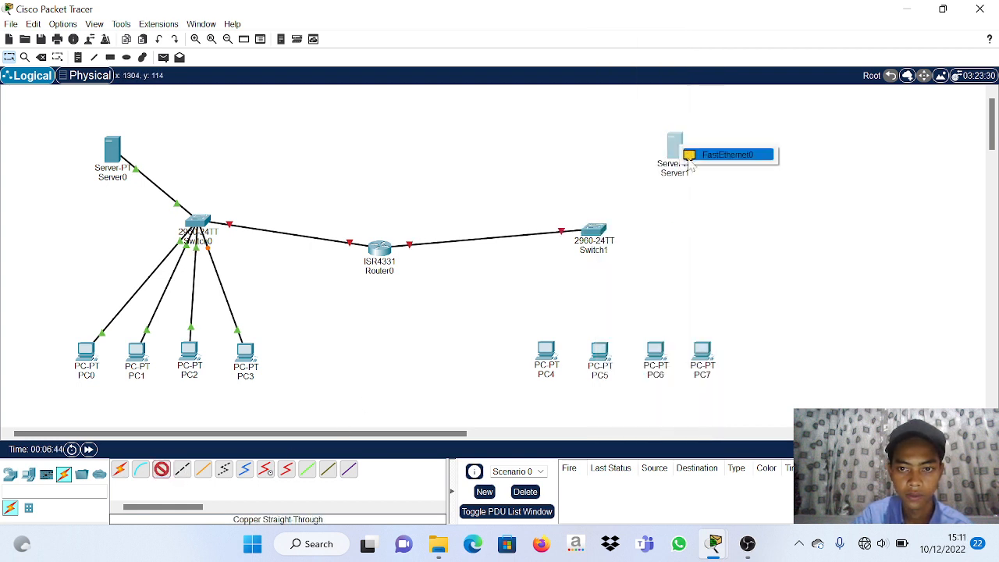
pyautogui.click(695, 156)
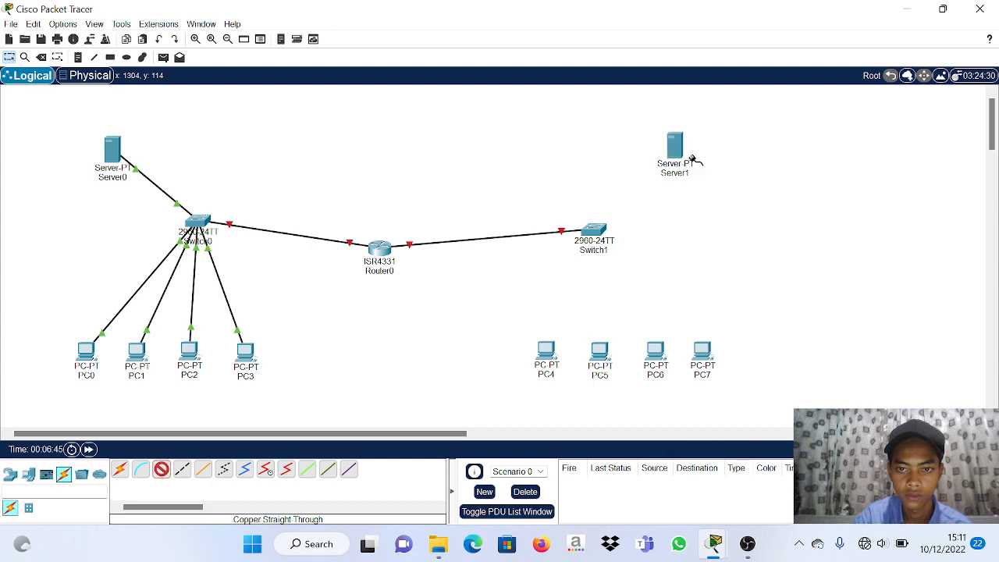
pyautogui.click(595, 232)
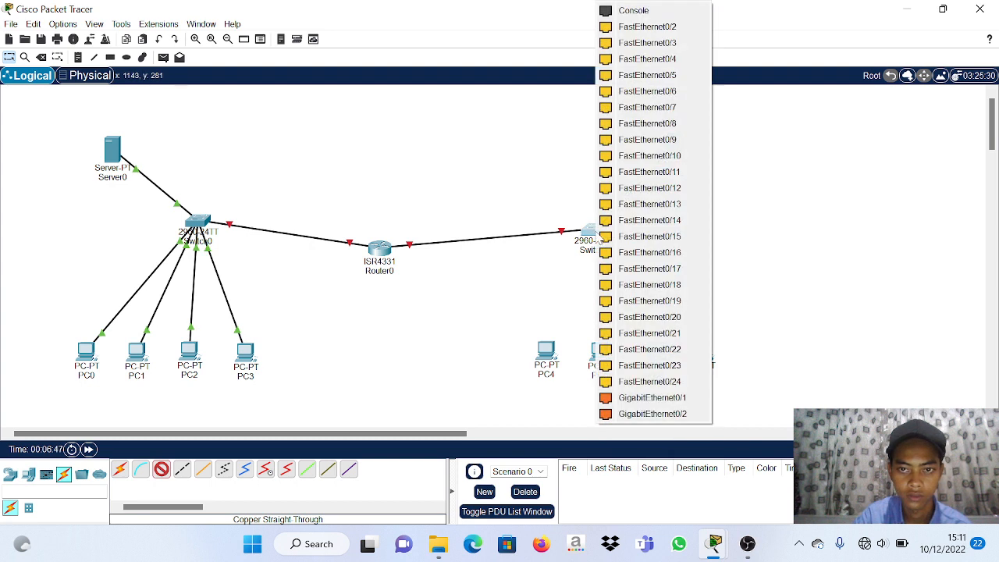
pyautogui.click(634, 28)
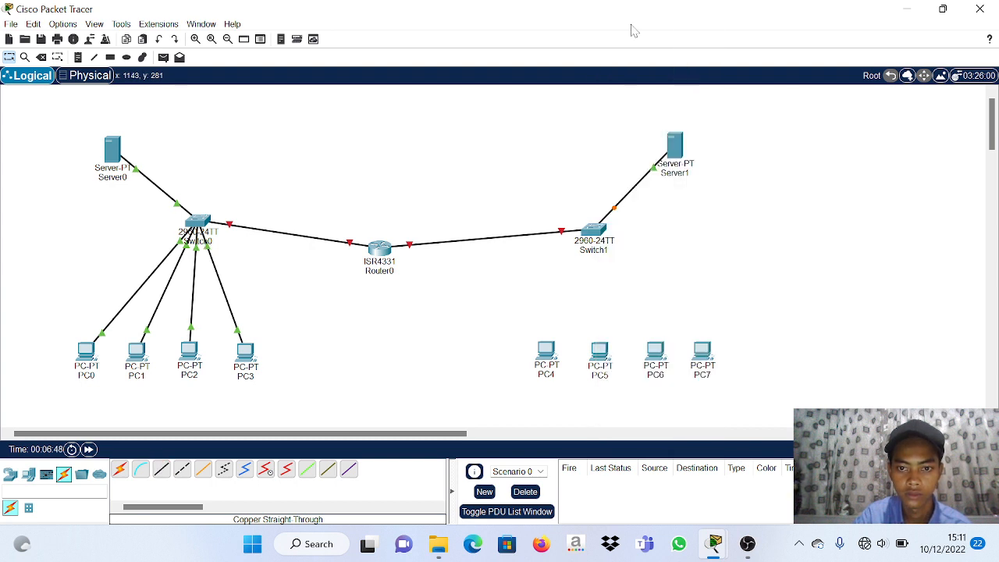
# Connect FastEthernet0/3 on Switch1 to PC4's FastEthernet0 port with a copper straight-through cable.
pyautogui.click(161, 469)
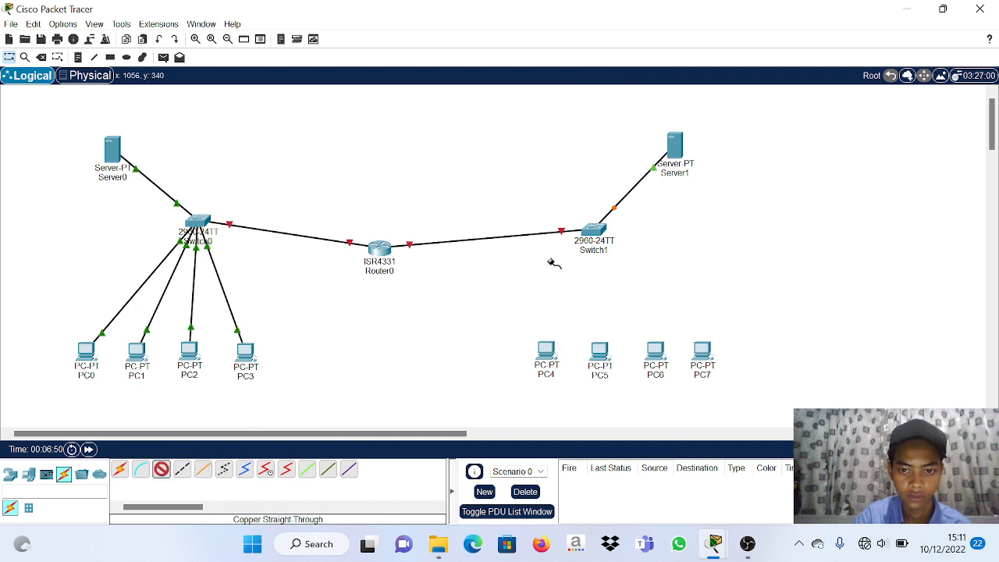
pyautogui.click(591, 241)
pyautogui.click(648, 31)
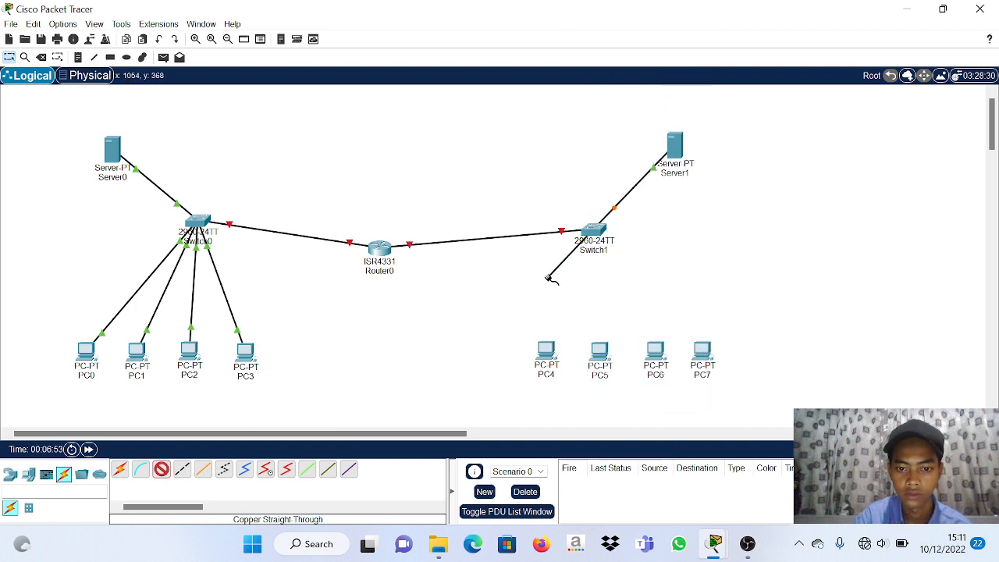
pyautogui.click(545, 351)
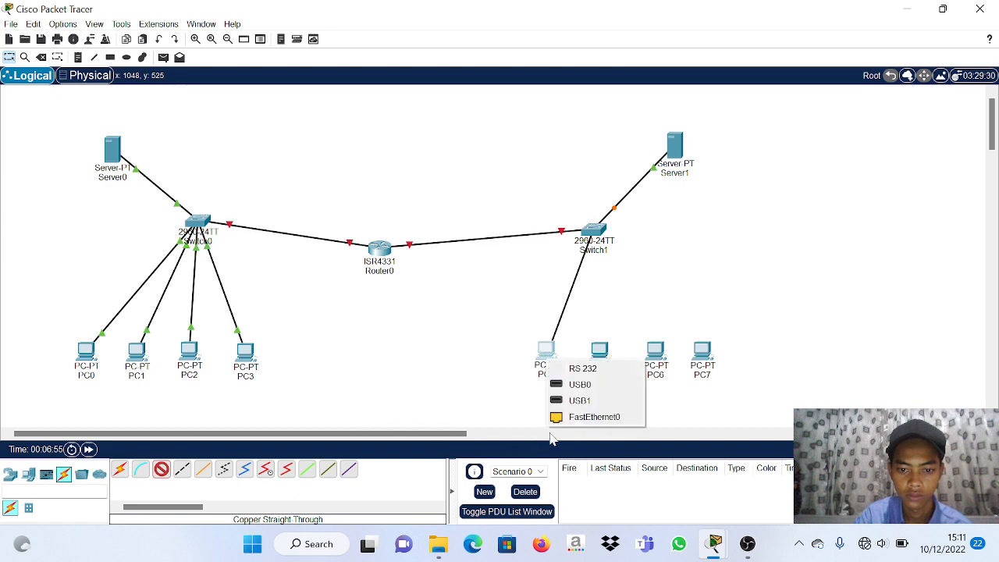
pyautogui.click(570, 418)
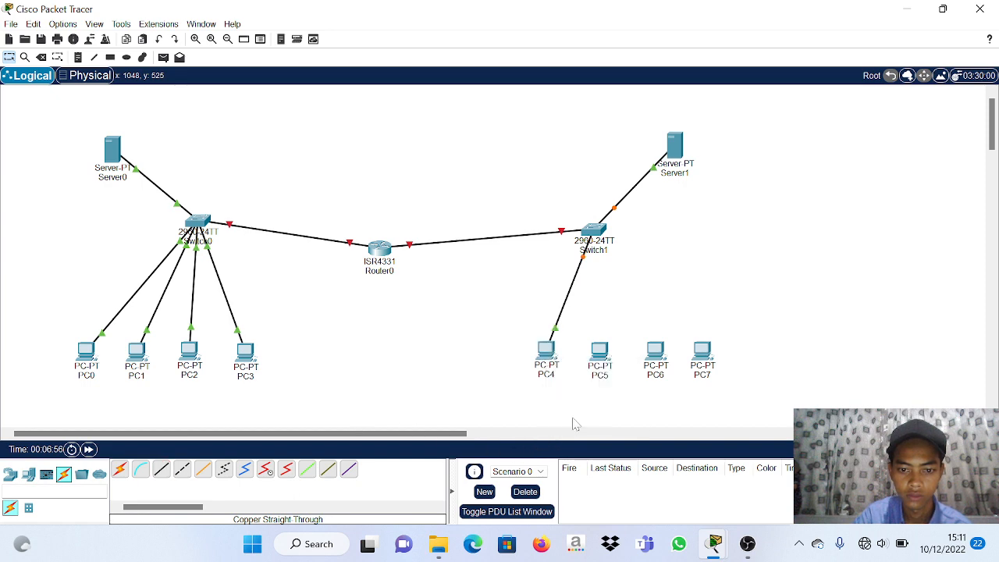
# Connect FastEthernet0/4 on Switch1 to PC5's FastEthernet0 port with a copper straight-through cable.
pyautogui.click(164, 471)
pyautogui.click(597, 232)
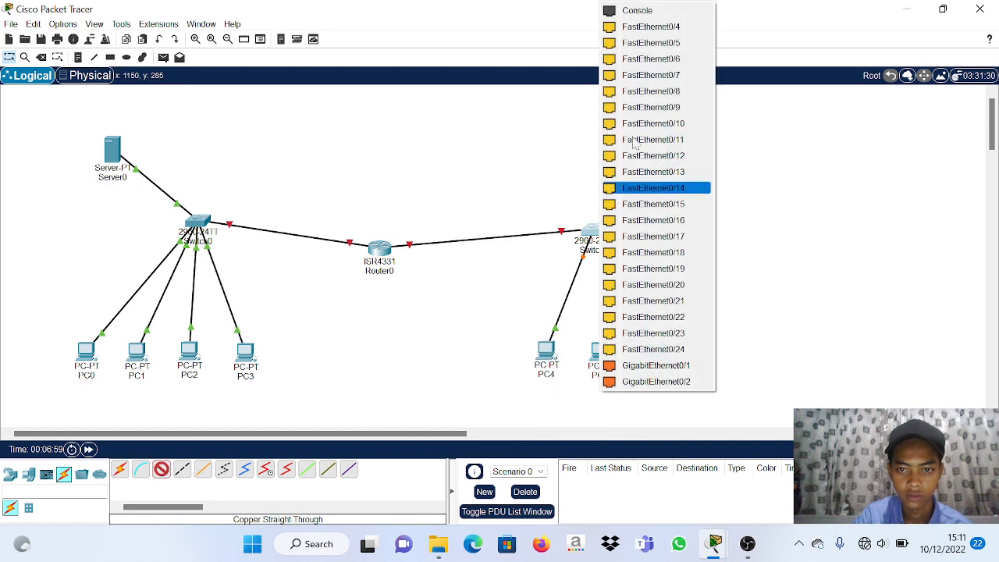
pyautogui.click(655, 25)
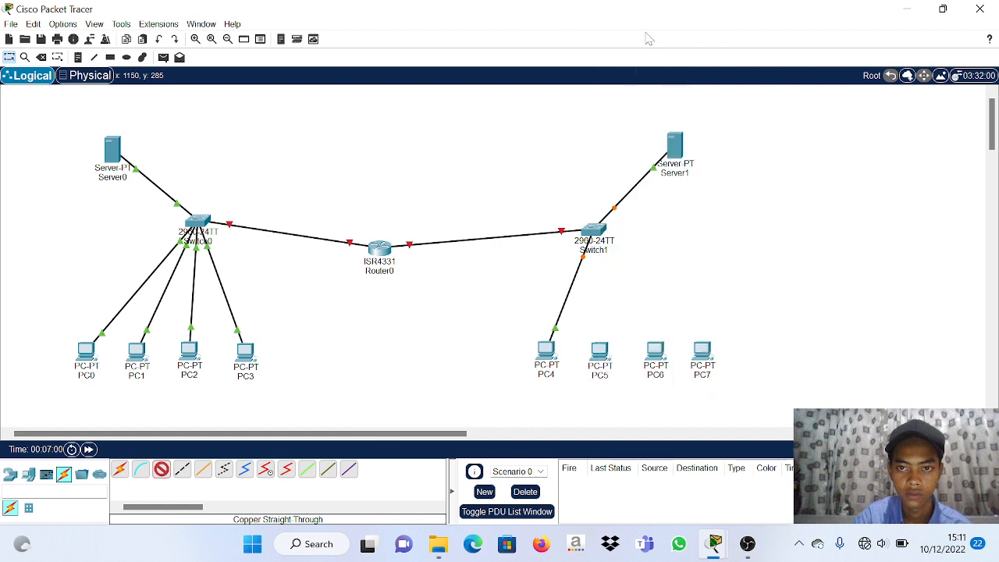
pyautogui.click(600, 358)
pyautogui.click(644, 414)
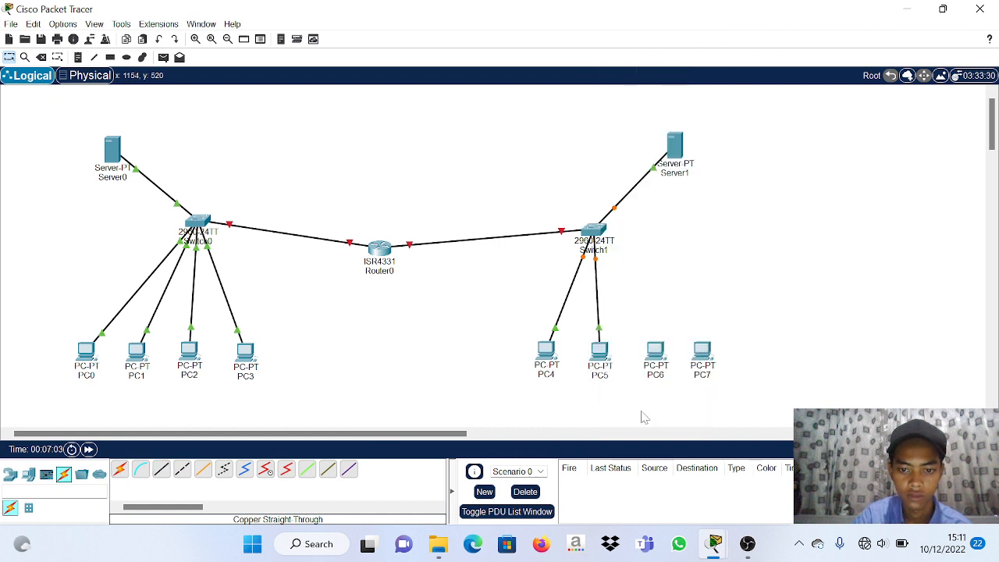
# Connect FastEthernet0/5 on Switch1 to PC6's FastEthernet0 port with a copper straight-through cable.
pyautogui.click(161, 469)
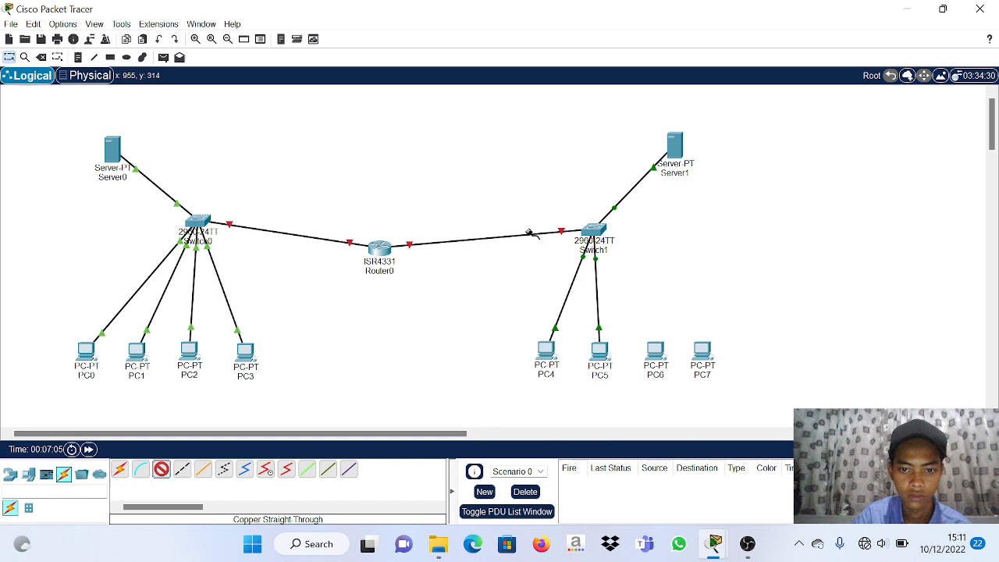
pyautogui.click(601, 230)
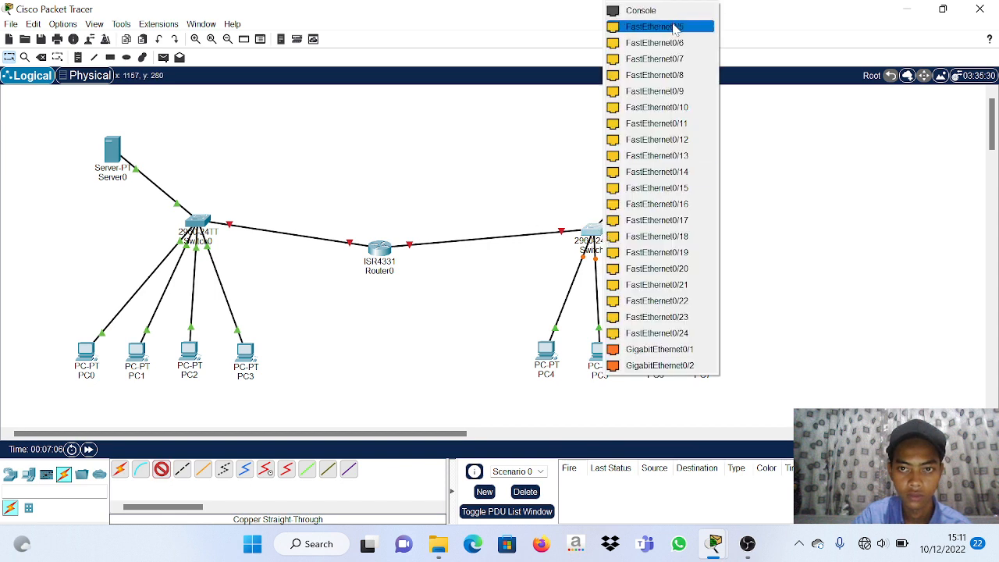
pyautogui.click(647, 24)
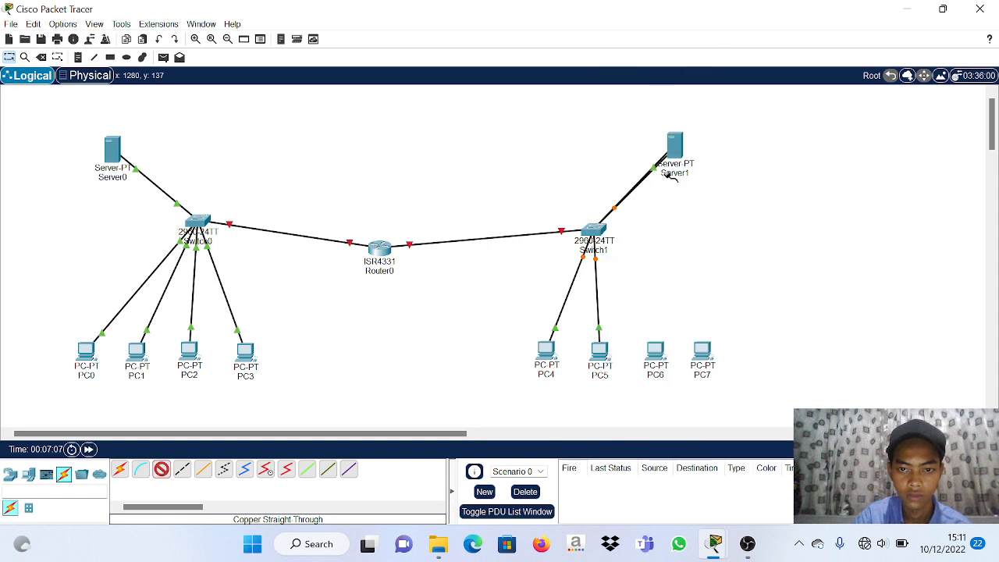
pyautogui.click(658, 352)
pyautogui.click(677, 407)
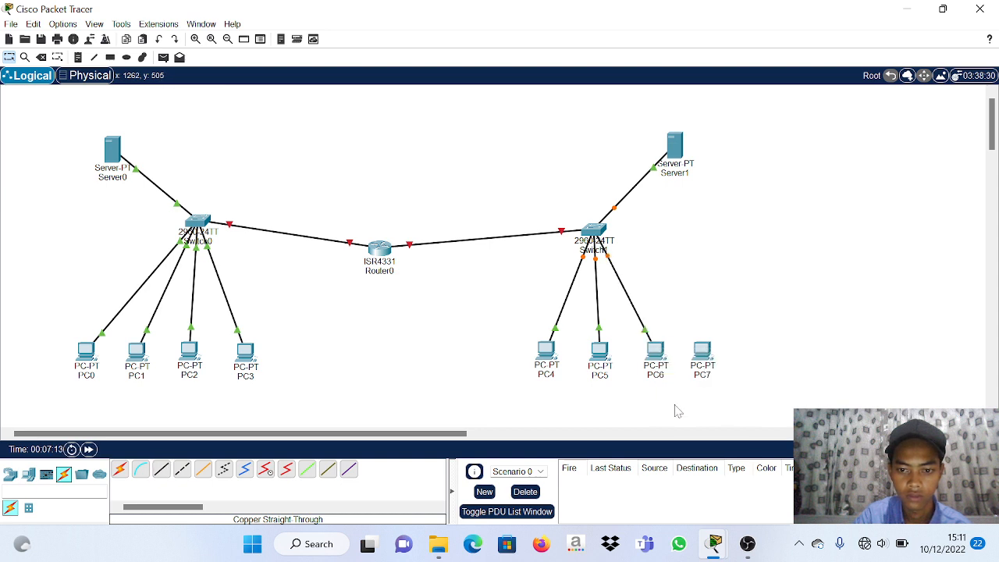
# Connect FastEthernet0/6 on Switch1 to PC7's FastEthernet0 port with a copper straight-through cable.
pyautogui.click(161, 470)
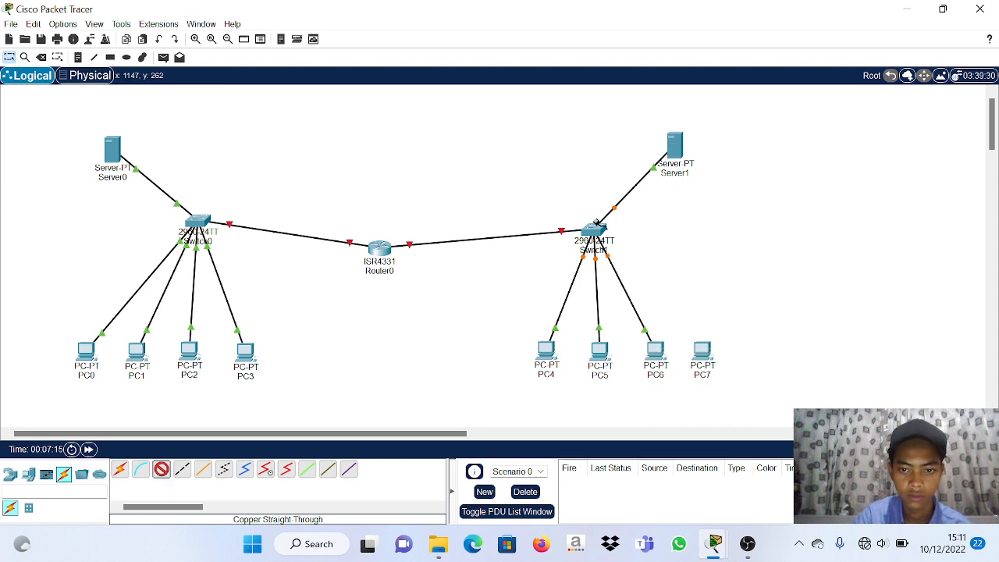
pyautogui.click(597, 230)
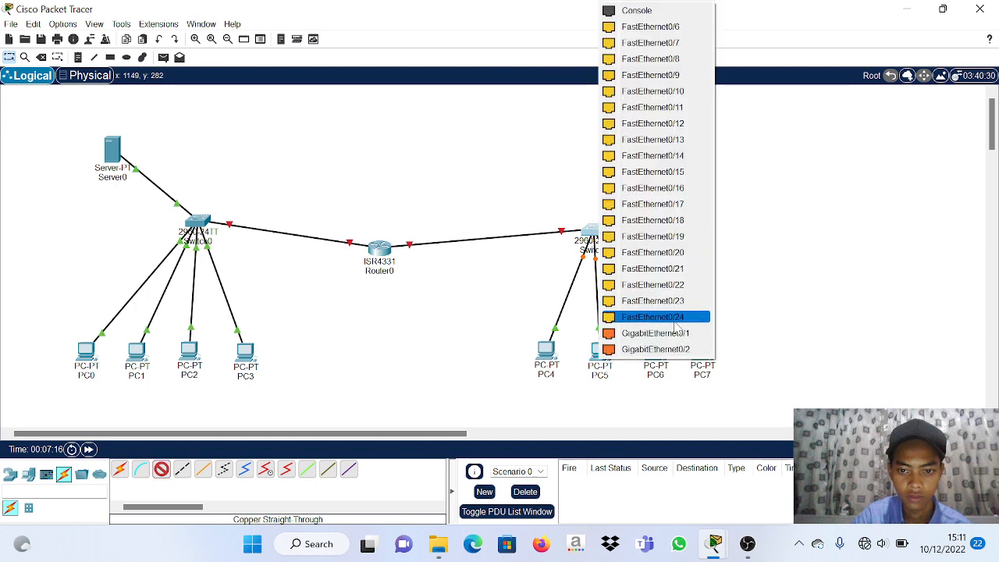
pyautogui.click(675, 28)
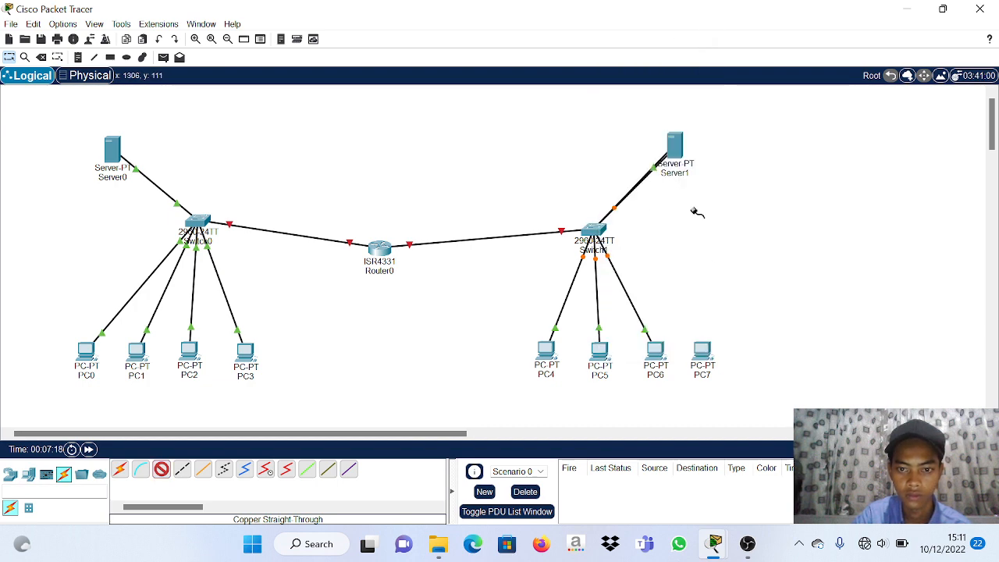
pyautogui.click(702, 352)
pyautogui.click(730, 411)
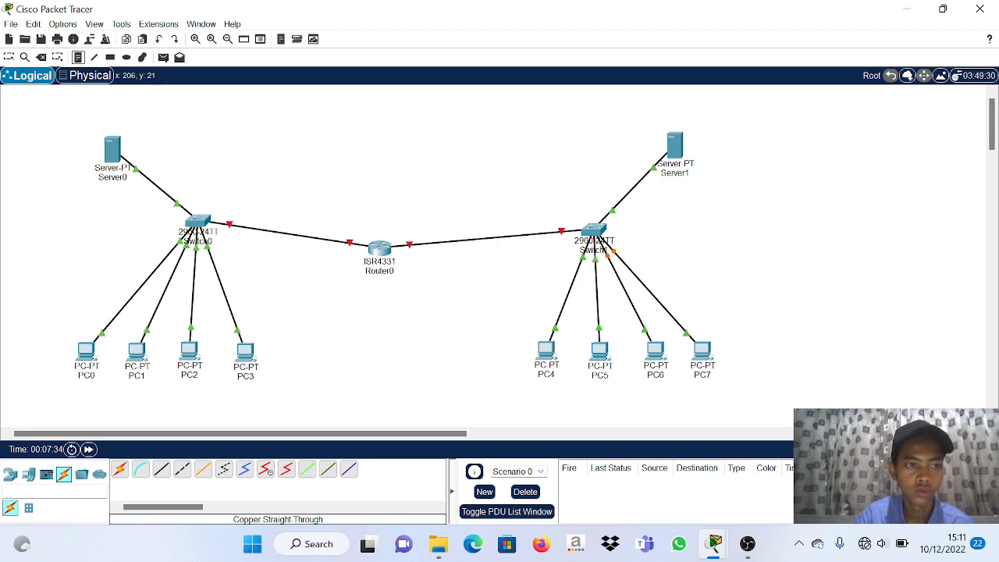
# Add the notes "B" and "170.100.50.10" beside Server0, with the address beneath the letter.
pyautogui.click(49, 143)
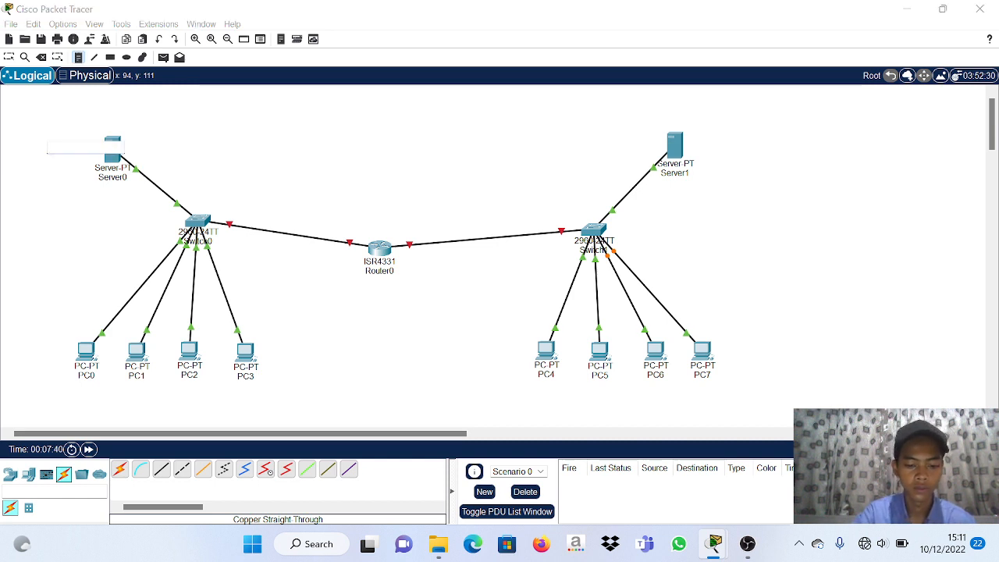
pyautogui.click(77, 189)
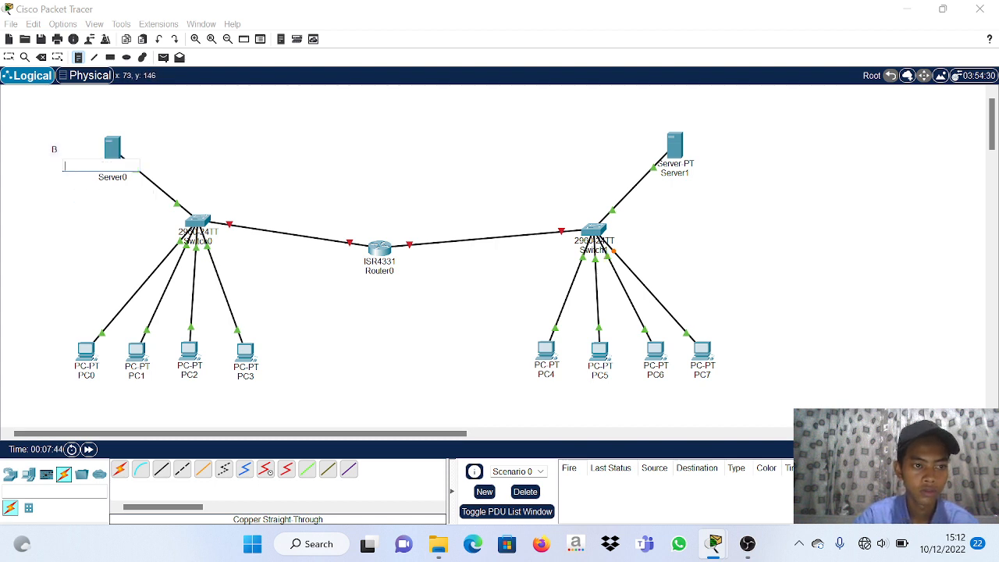
pyautogui.click(38, 161)
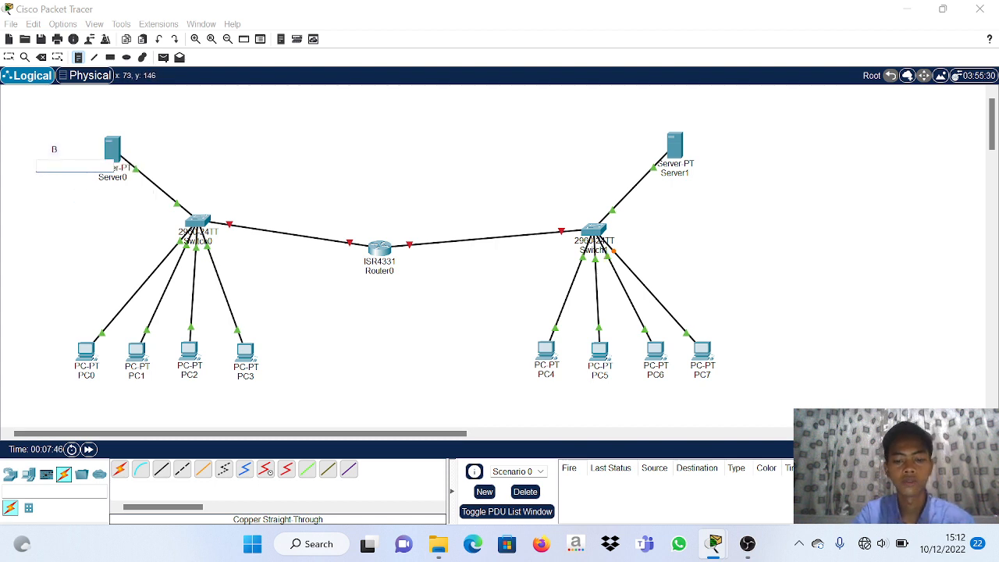
pyautogui.write('170.100')
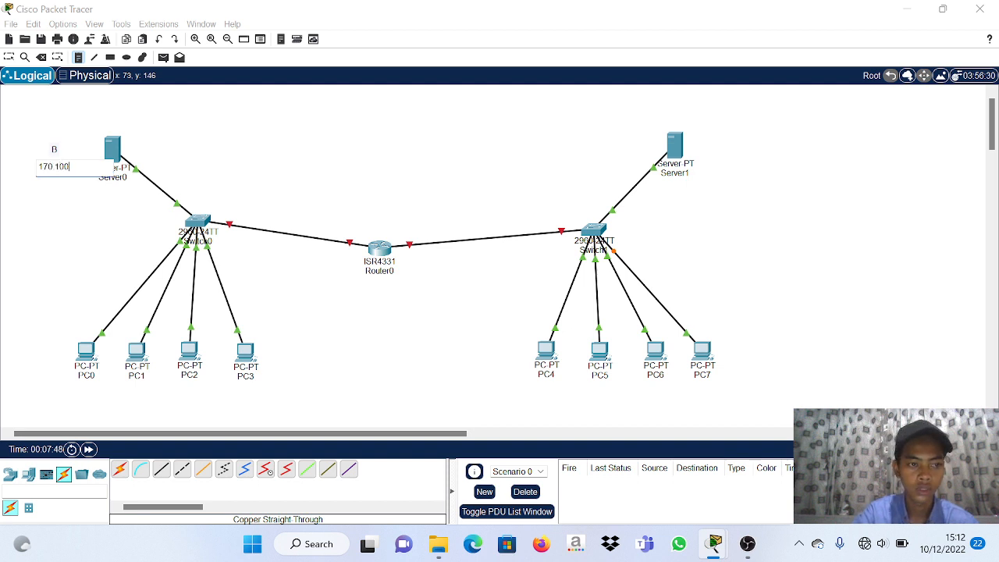
pyautogui.write('.50.10')
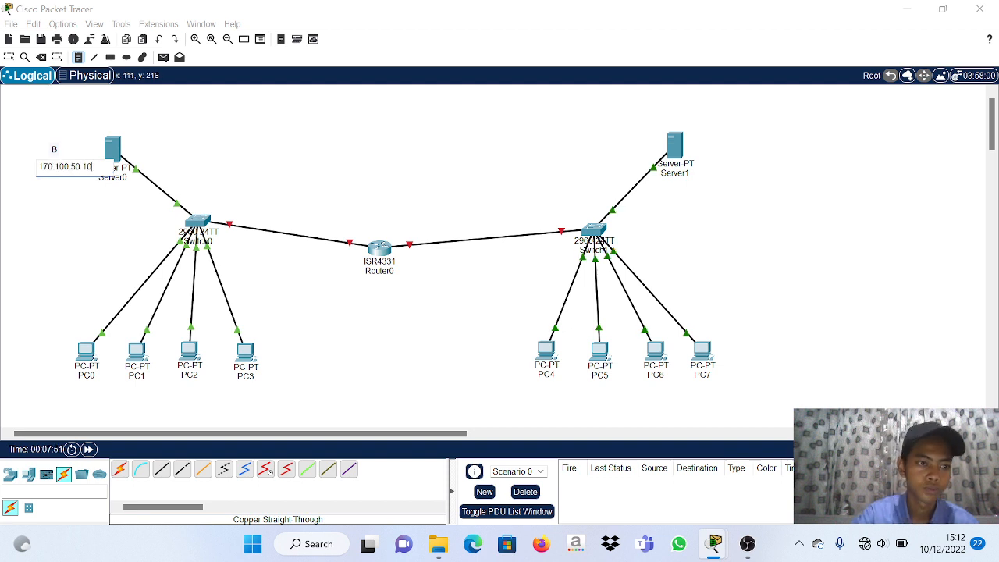
pyautogui.click(58, 196)
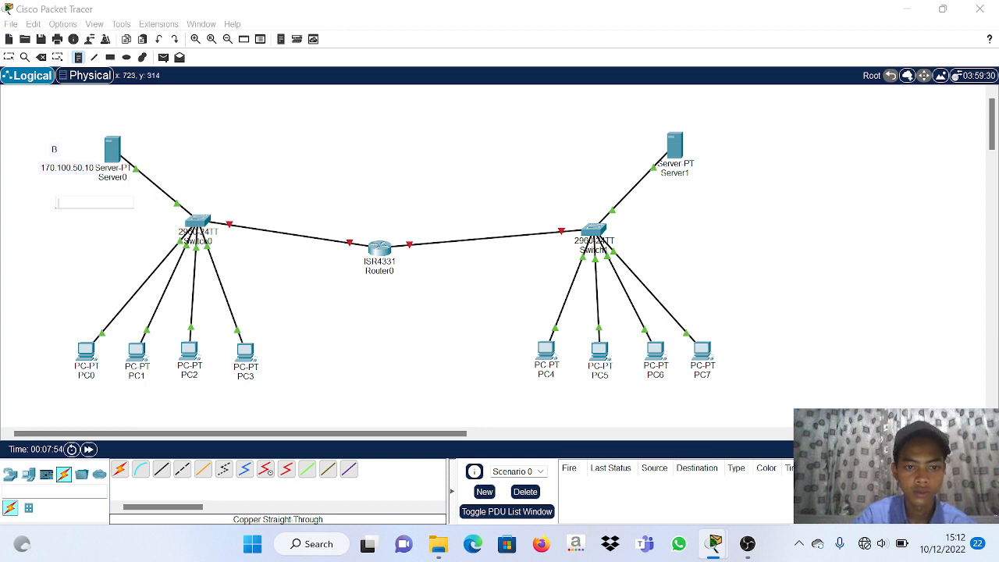
# Move Router0 up so that it sits above the level of the two switches.
pyautogui.click(137, 98)
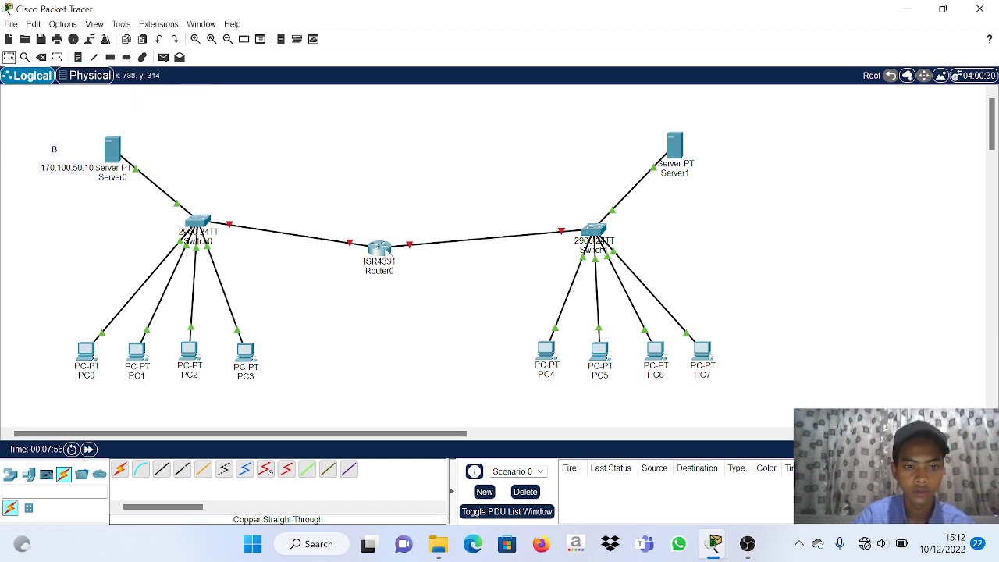
pyautogui.moveTo(382, 246); pyautogui.dragTo(374, 117)
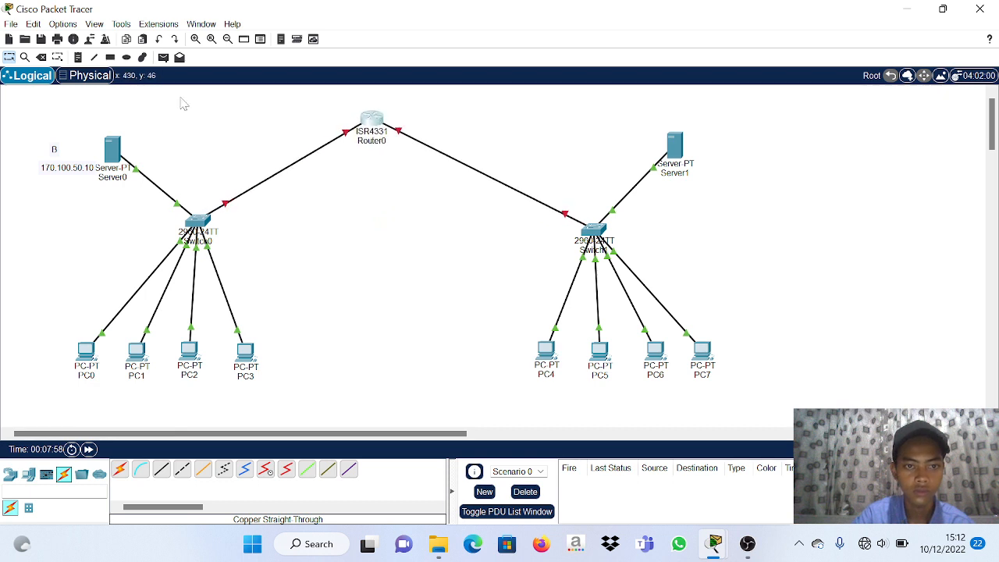
# Add the note "170.100.50.254" beside Router0 and position it just above the link to Switch0.
pyautogui.click(78, 58)
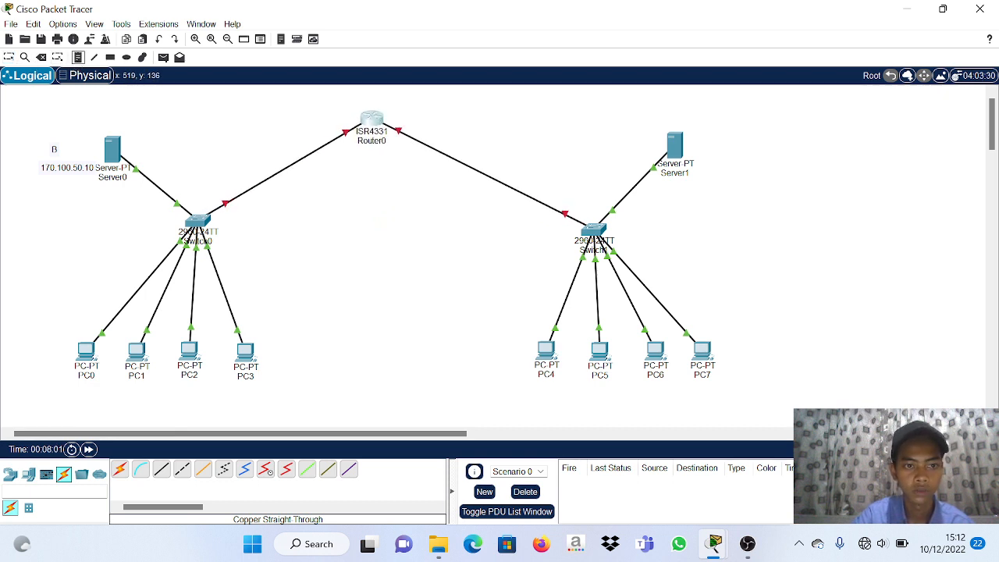
pyautogui.click(252, 151)
pyautogui.write('1')
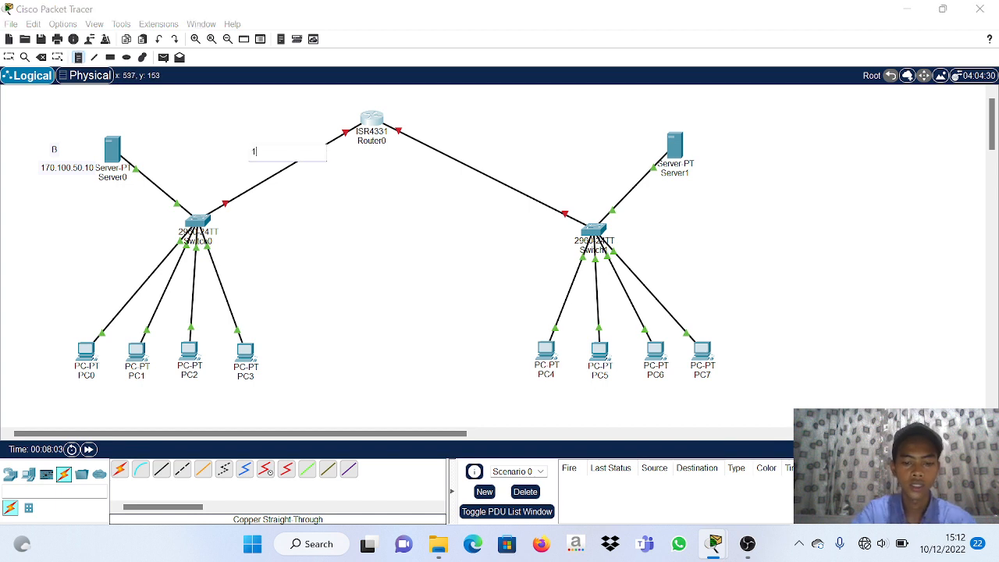
pyautogui.write('70.100')
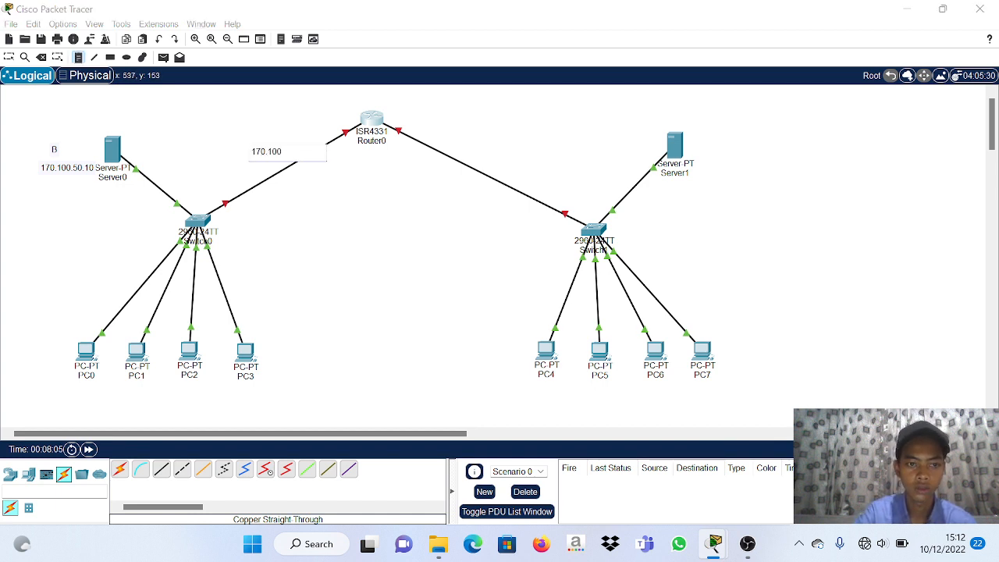
pyautogui.write('.50.254')
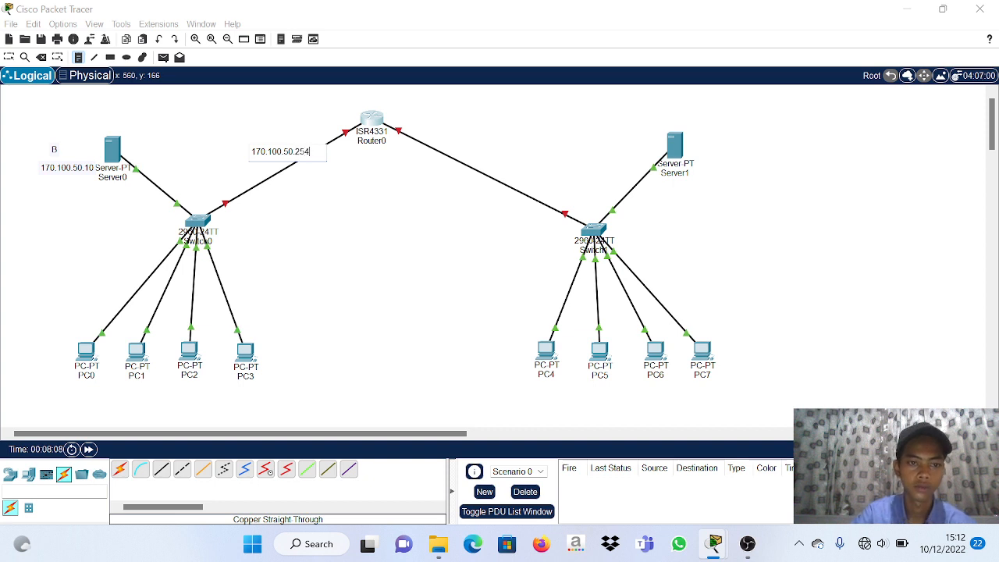
pyautogui.click(309, 190)
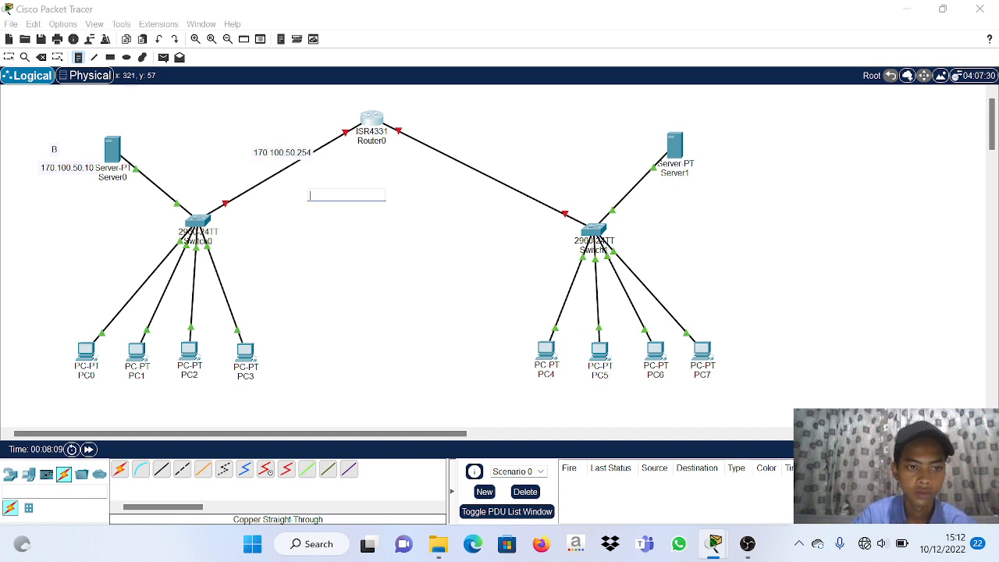
pyautogui.click(9, 57)
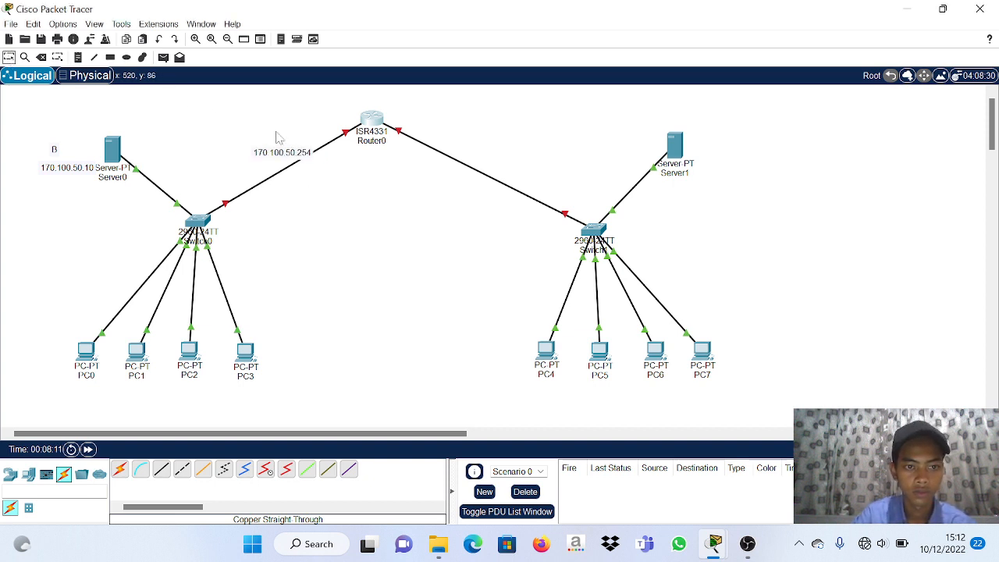
pyautogui.moveTo(287, 159); pyautogui.dragTo(277, 144)
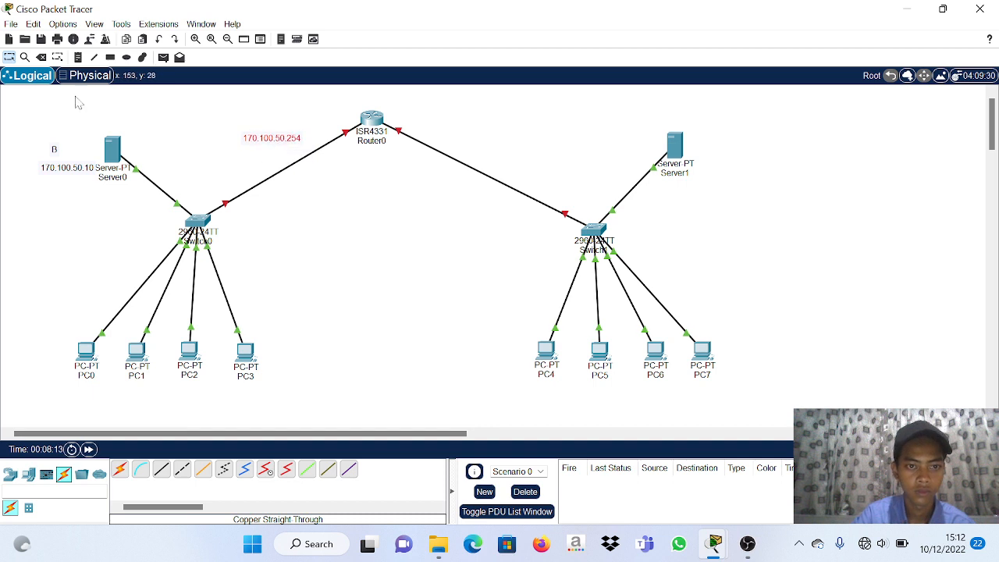
# Add the notes "C" and "192.168.10.10" beside Server1, with the address beneath the letter.
pyautogui.click(78, 57)
pyautogui.click(711, 145)
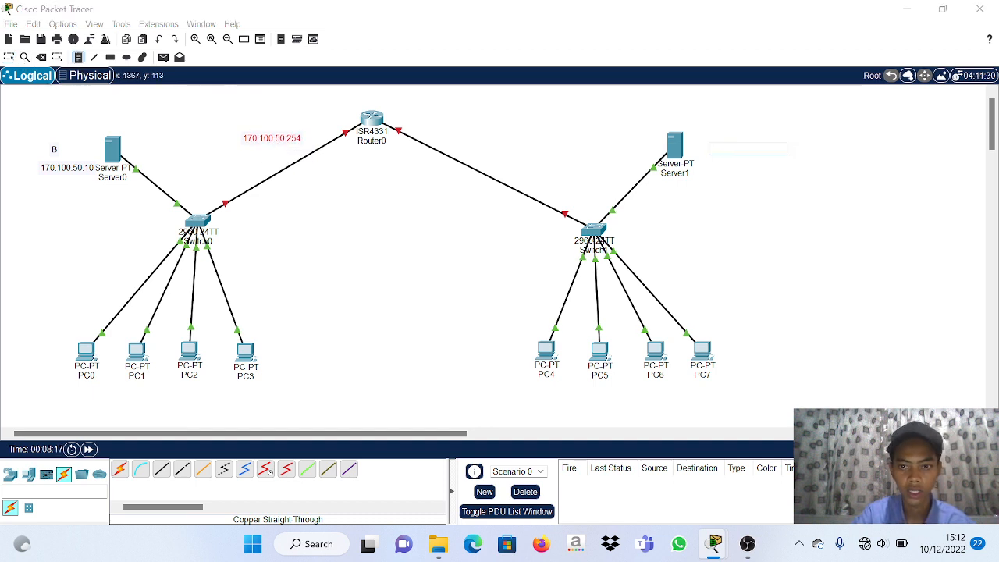
pyautogui.write('C')
pyautogui.click(720, 162)
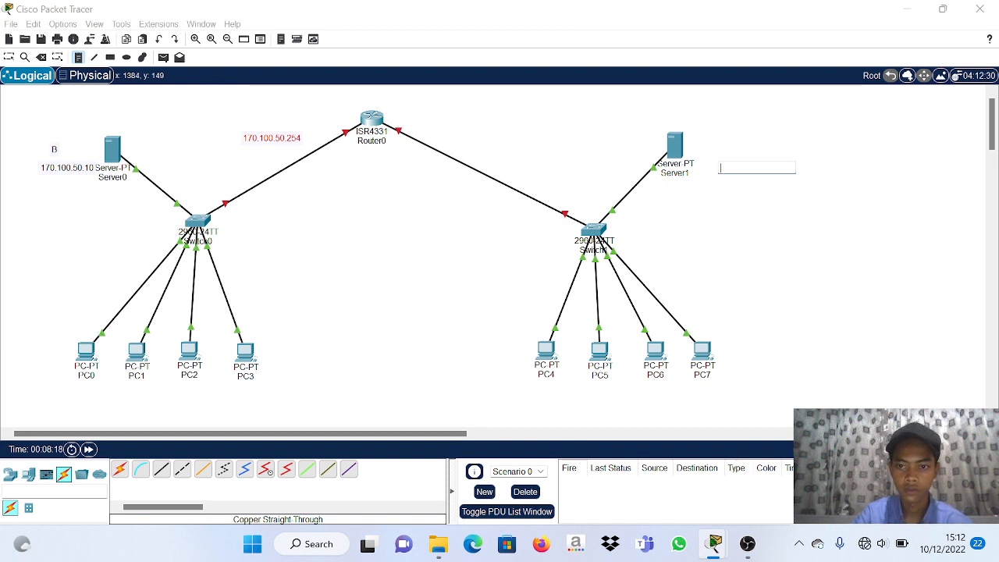
pyautogui.click(716, 163)
pyautogui.click(712, 162)
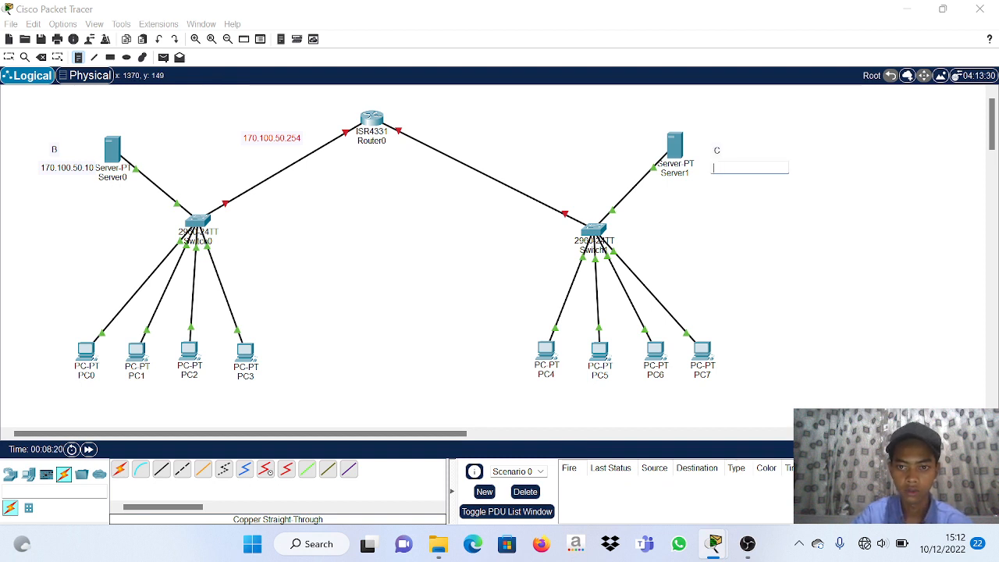
pyautogui.write('192')
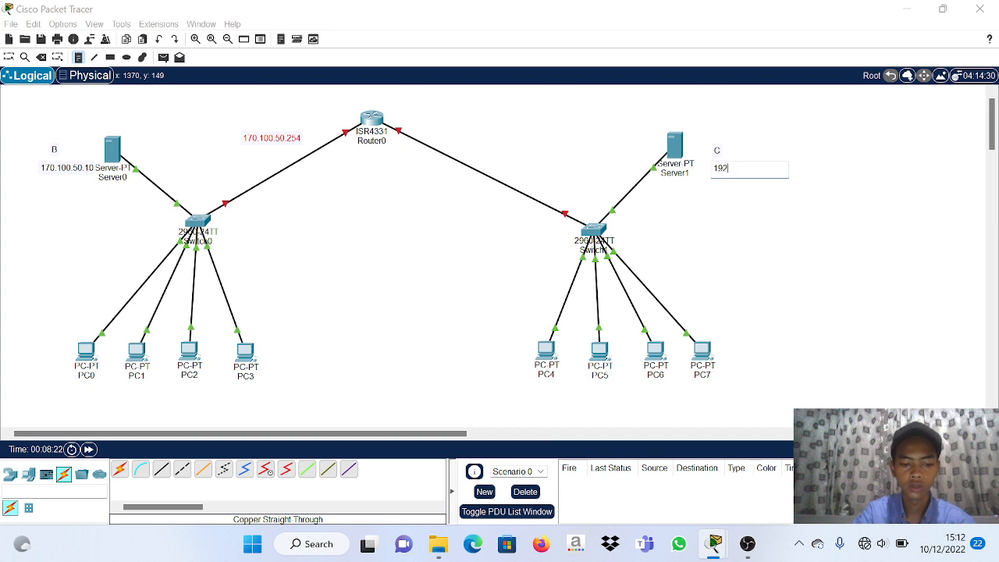
pyautogui.write('.168')
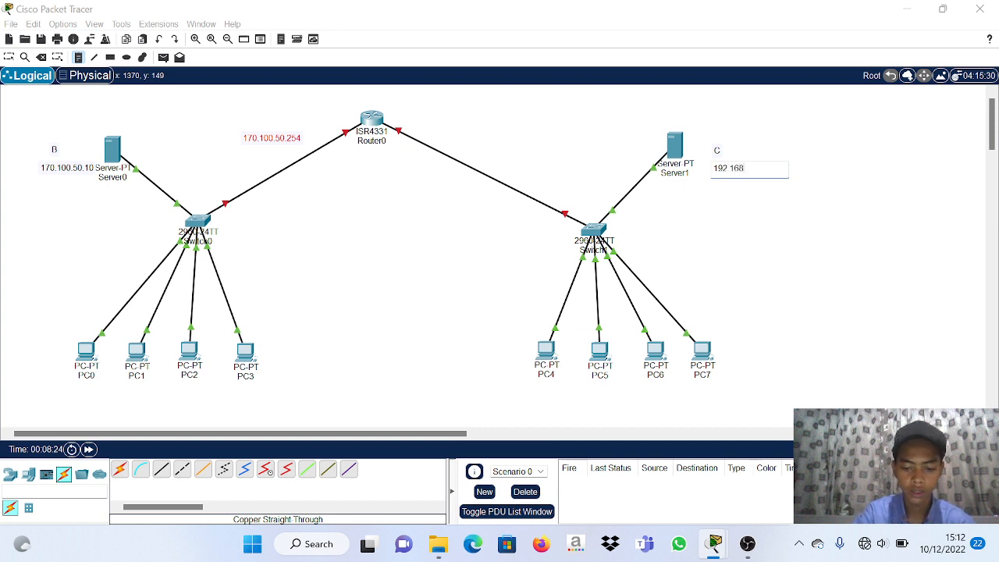
pyautogui.write('.10.10')
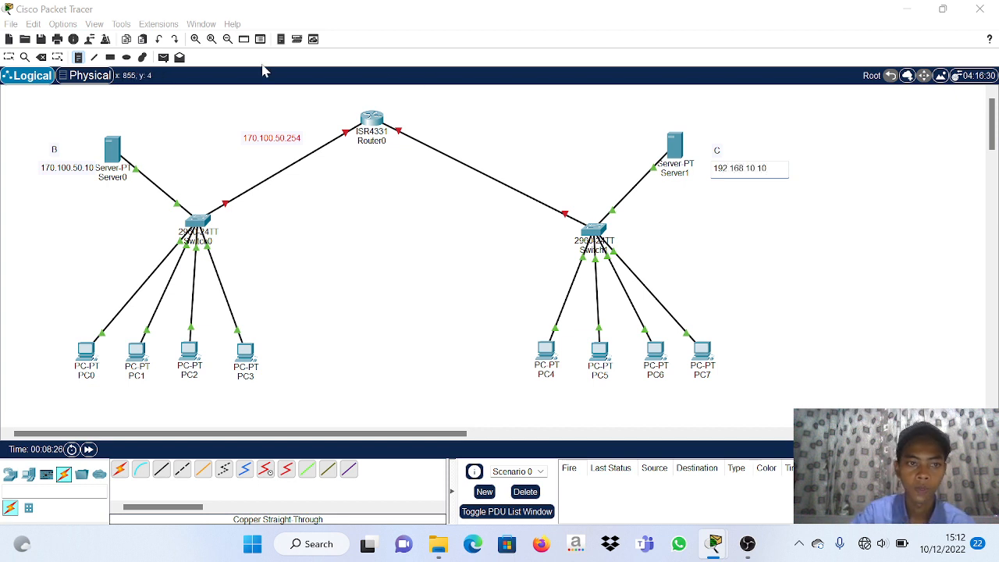
# Add the note "192.168.10.254" above the link between Router0 and Switch1.
pyautogui.click(452, 139)
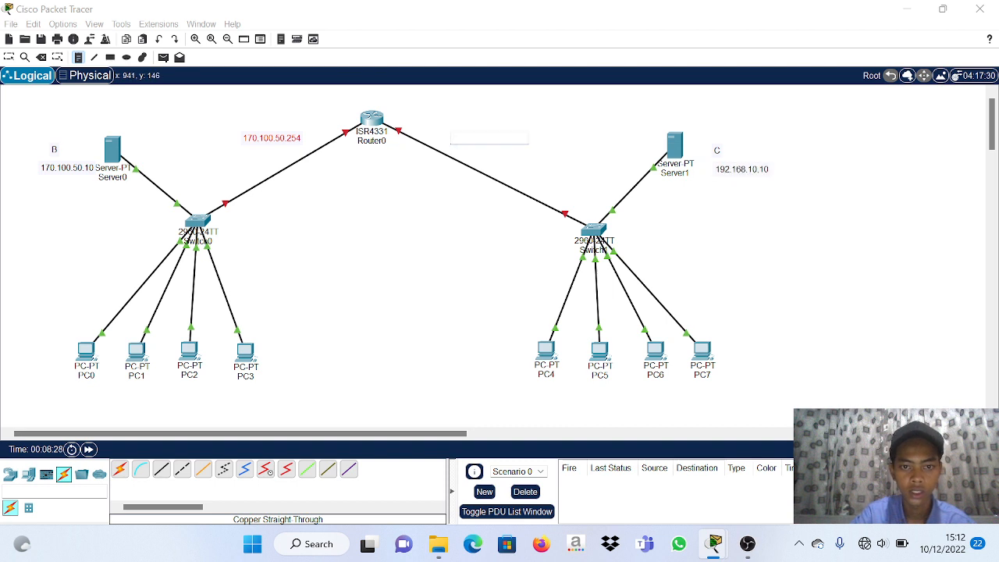
pyautogui.write('192')
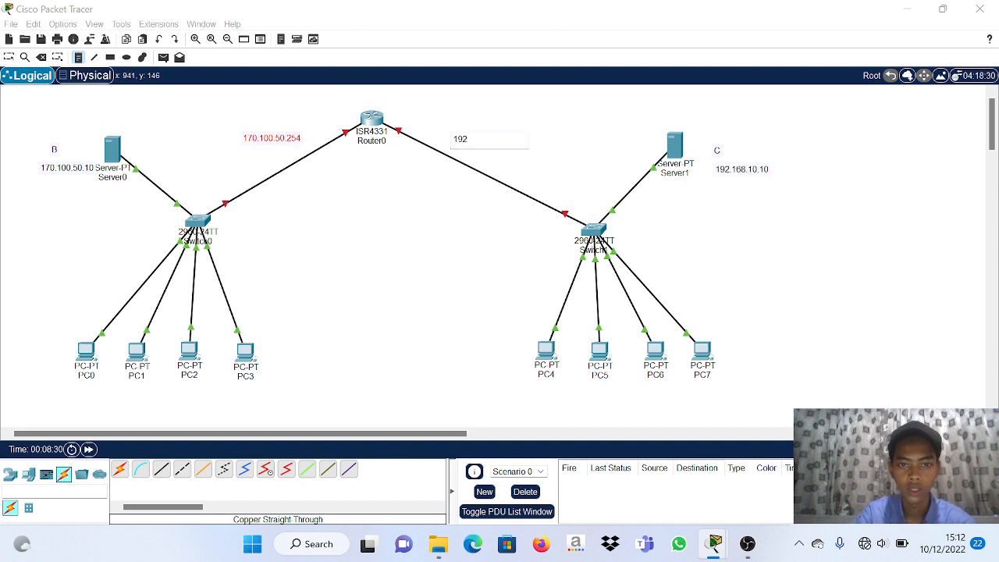
pyautogui.write('.168')
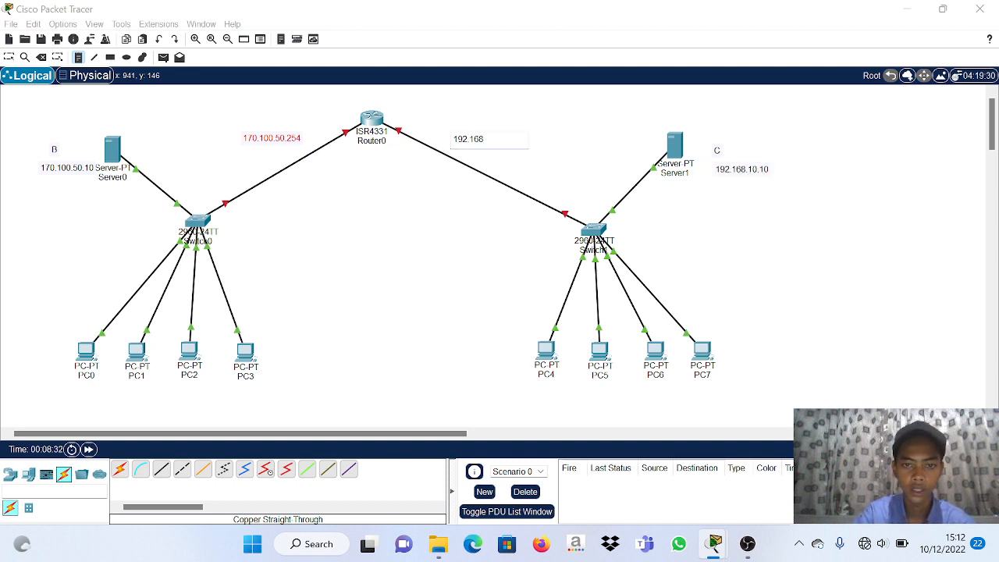
pyautogui.write('.10.')
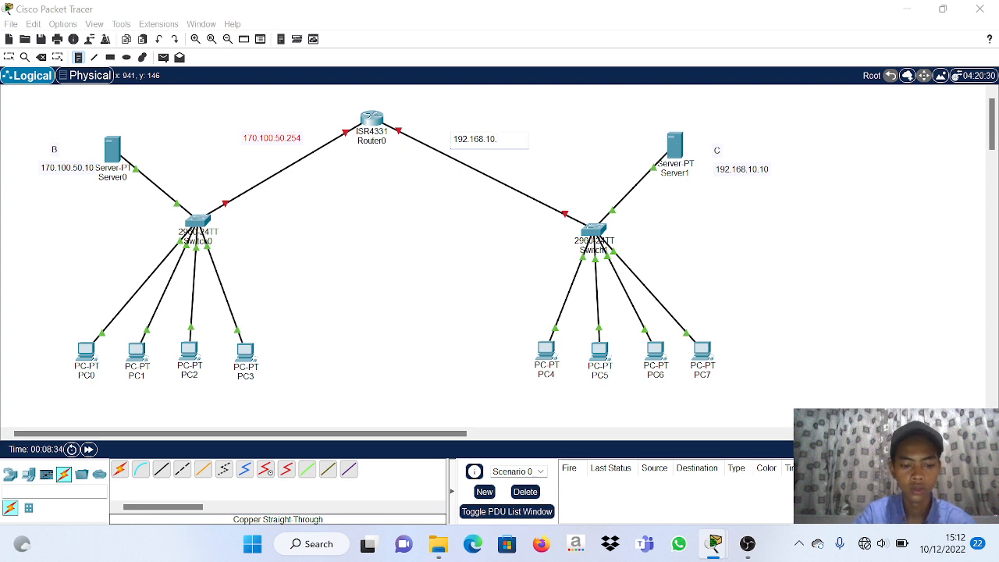
pyautogui.write('254')
pyautogui.click(676, 230)
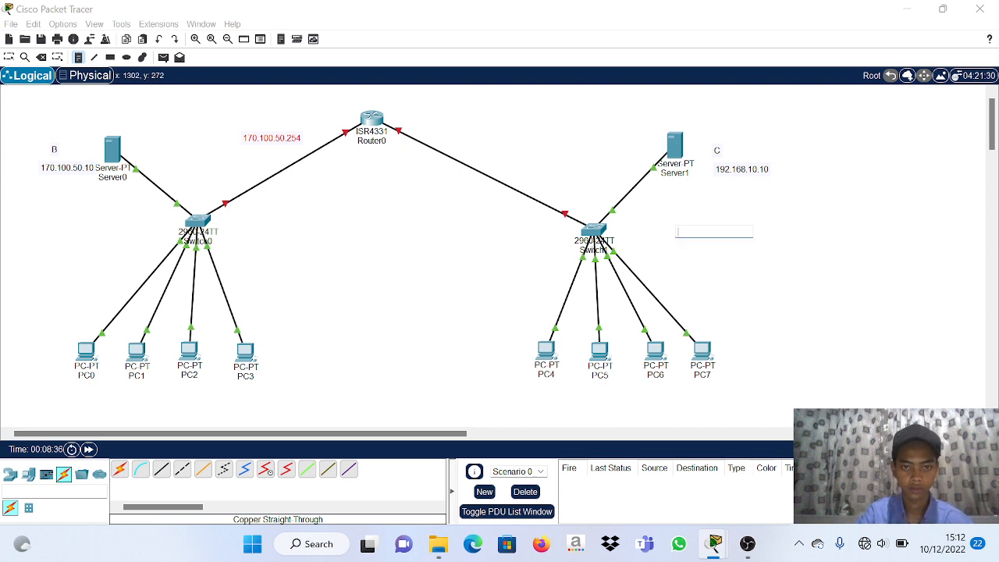
# Label the router's address notes by adding "B" above 170.100.50.254 and "C" above 192.168.10.254.
pyautogui.click(78, 57)
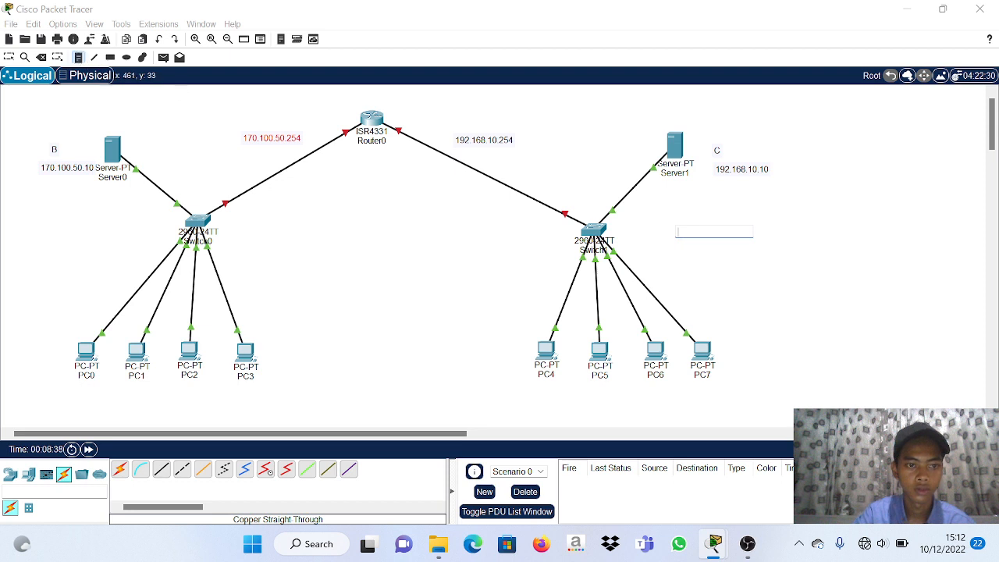
pyautogui.click(260, 118)
pyautogui.write('B')
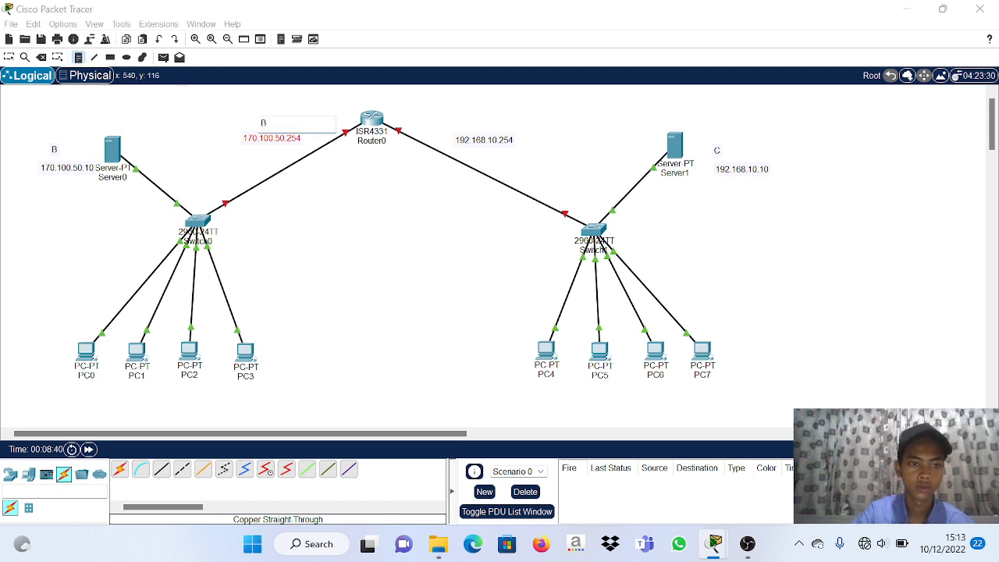
pyautogui.click(466, 122)
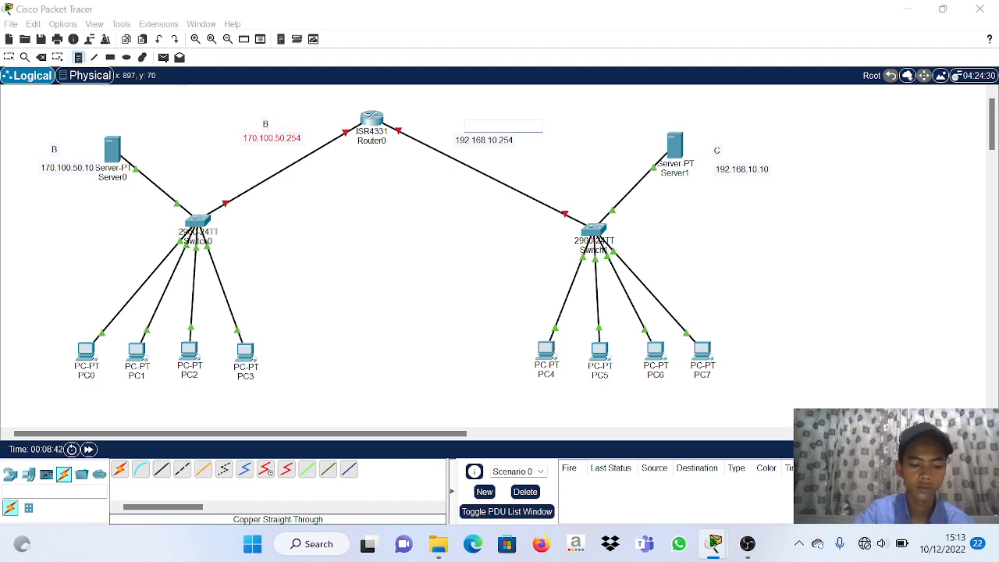
pyautogui.write('C')
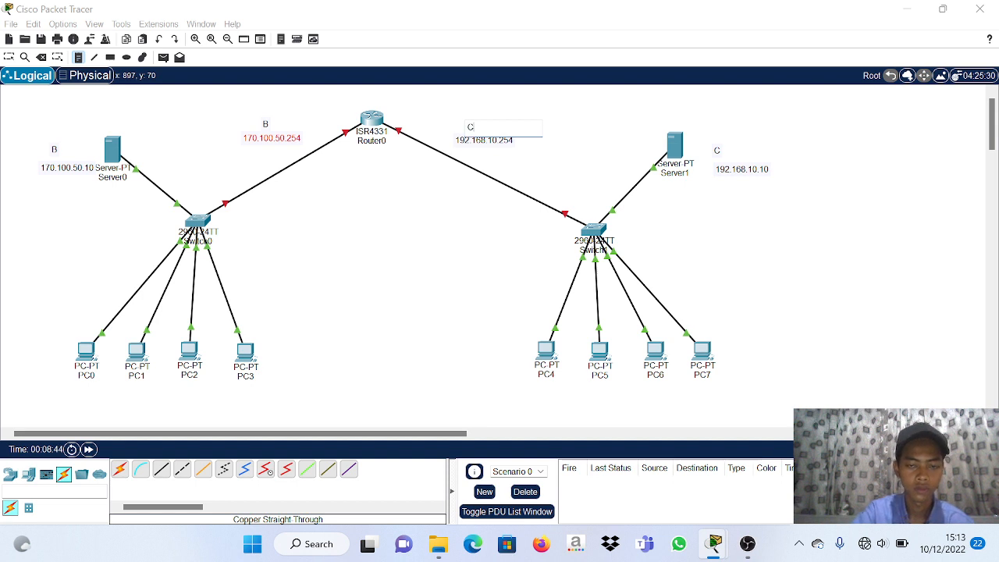
pyautogui.click(438, 204)
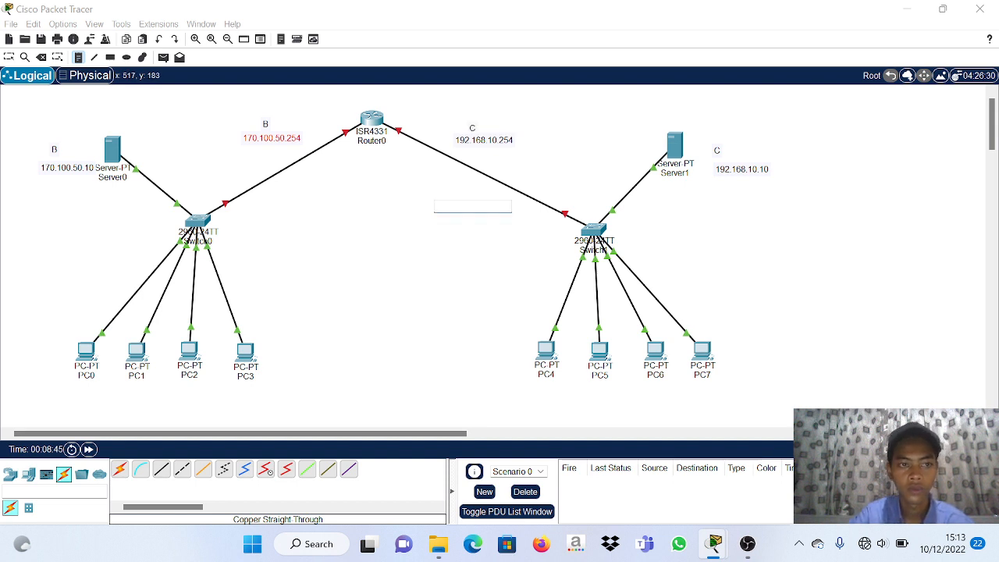
pyautogui.click(9, 57)
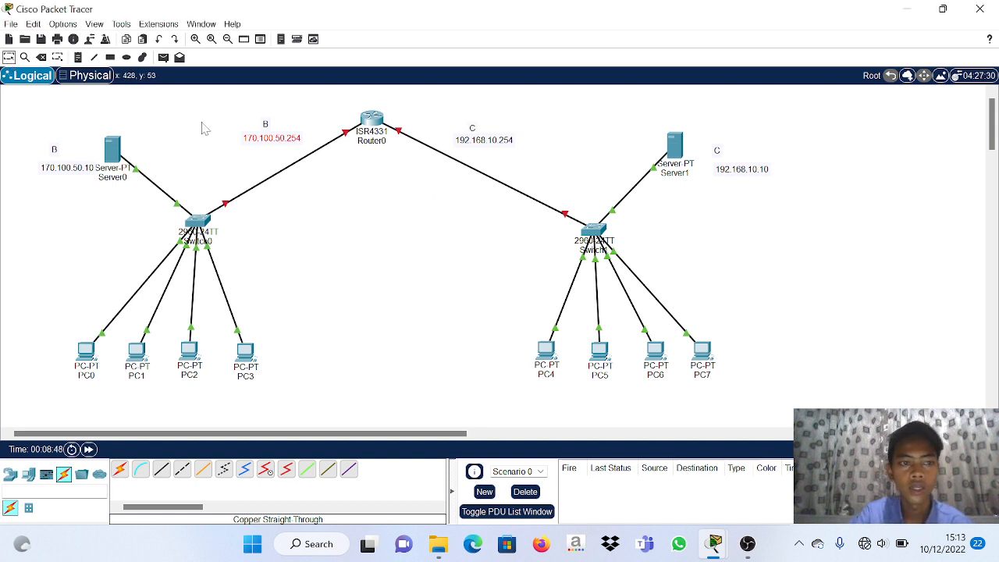
# Set Server0's static IPv4 address to 170.100.50.10 with the subnet mask 255.255.0.0.
pyautogui.click(114, 149)
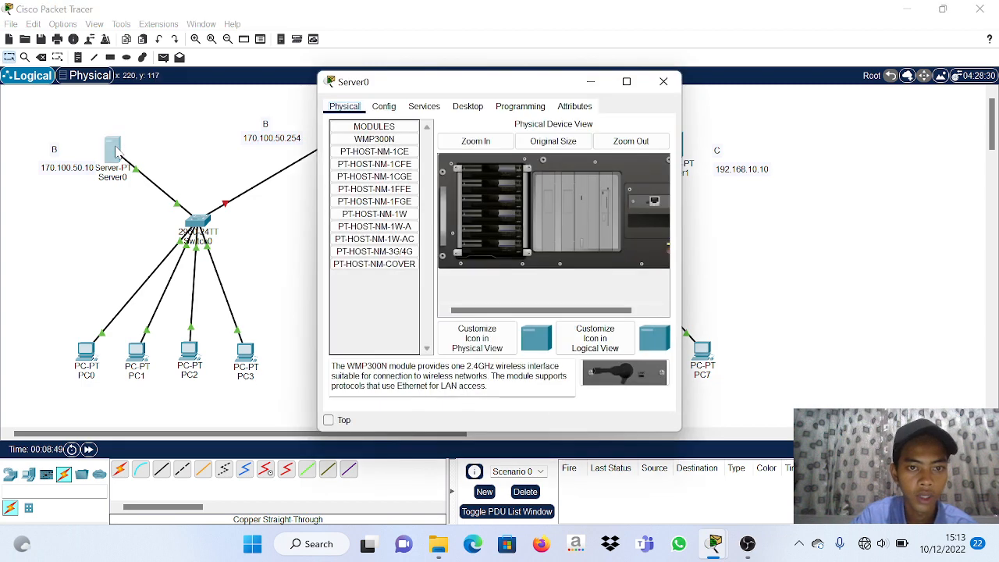
pyautogui.click(467, 107)
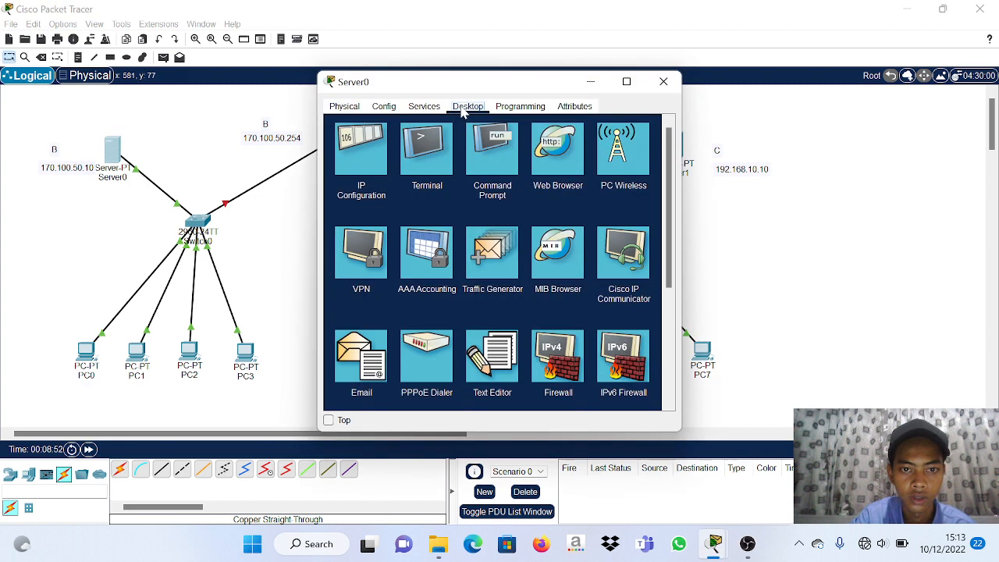
pyautogui.click(371, 150)
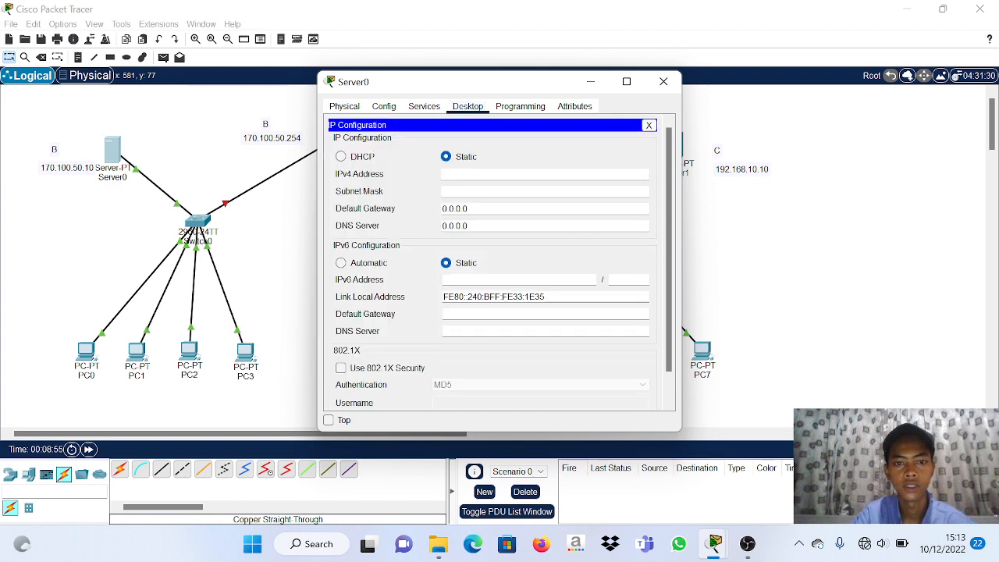
pyautogui.click(478, 174)
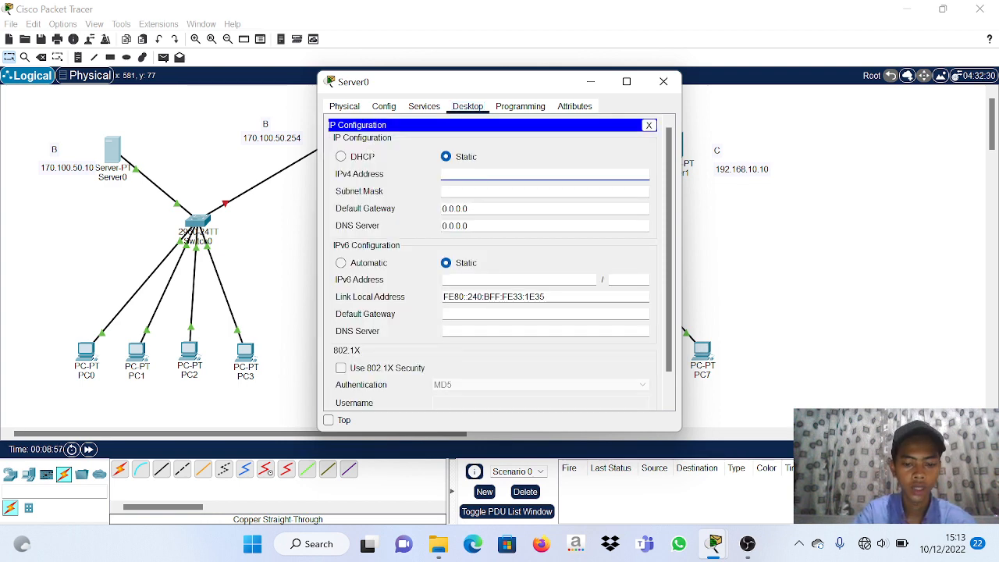
pyautogui.write('170')
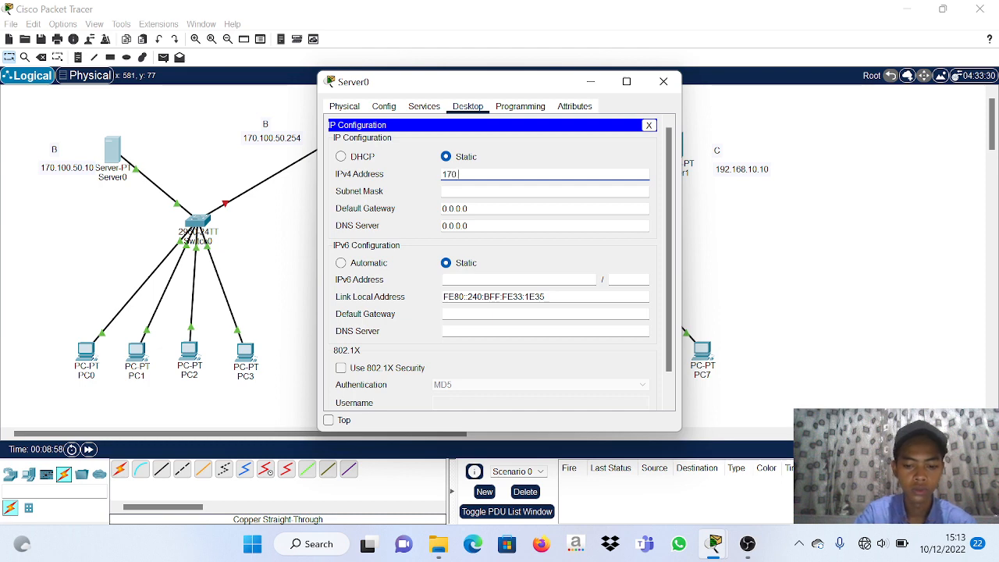
pyautogui.write('.100.5')
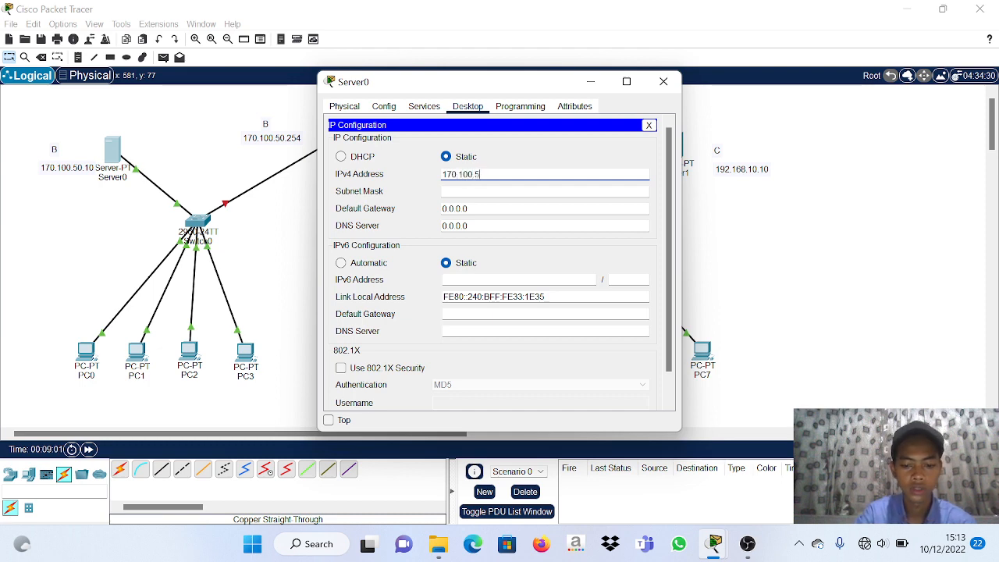
pyautogui.write('0.1')
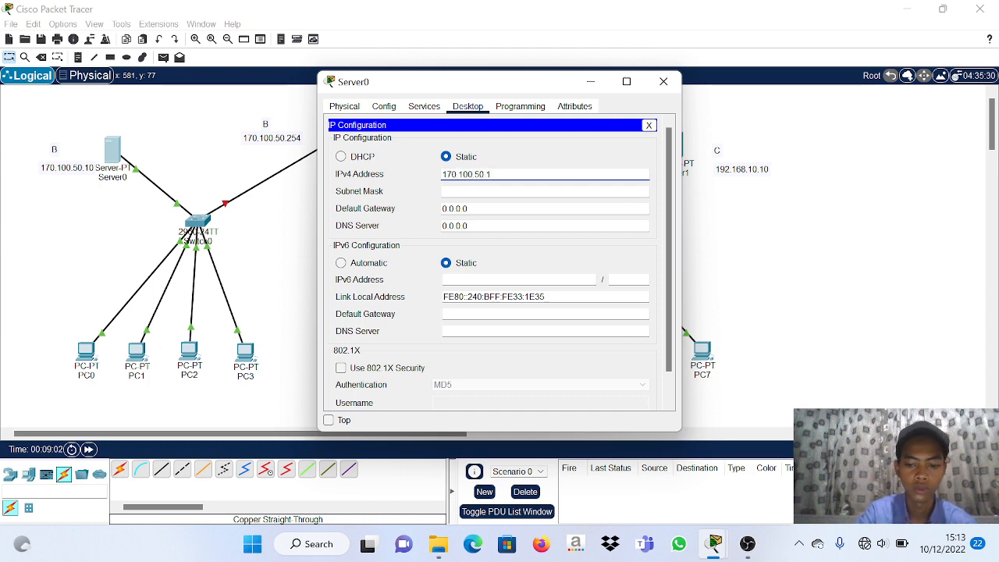
pyautogui.write('0')
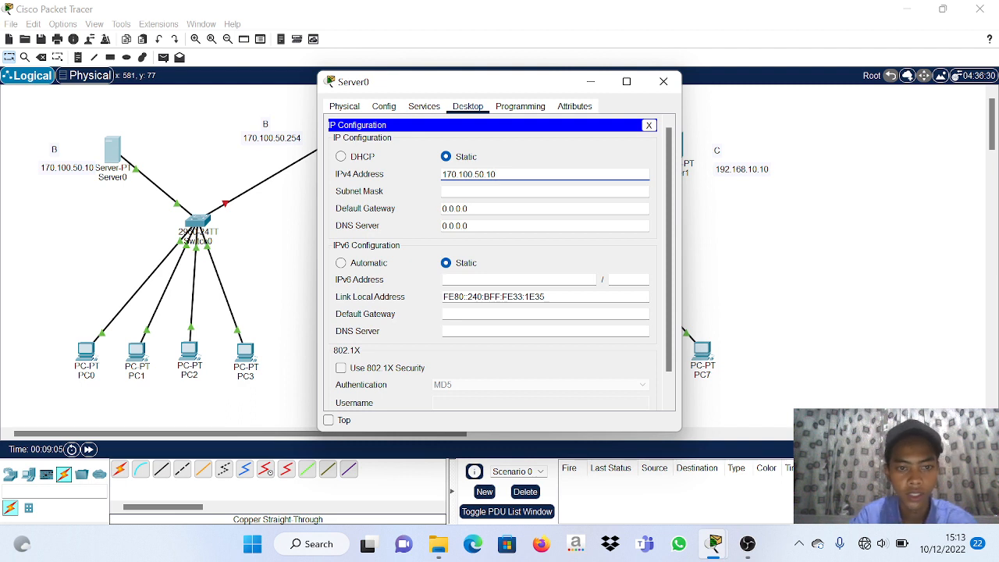
pyautogui.click(465, 191)
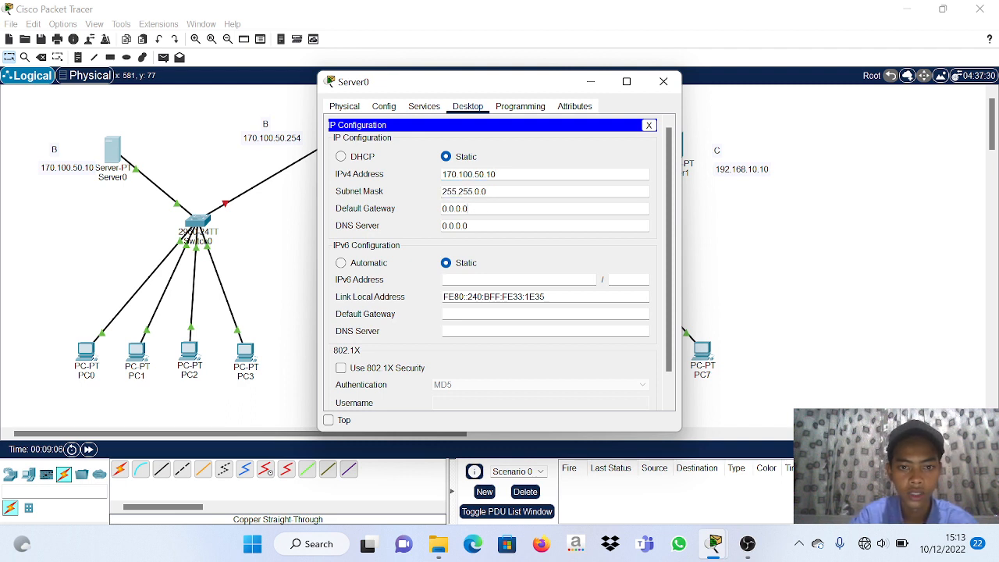
# Set Server0's IPv4 default gateway to 170.100.50.254.
pyautogui.press('BackSpace')
pyautogui.press('BackSpace')
pyautogui.press('BackSpace')
pyautogui.press('BackSpace')
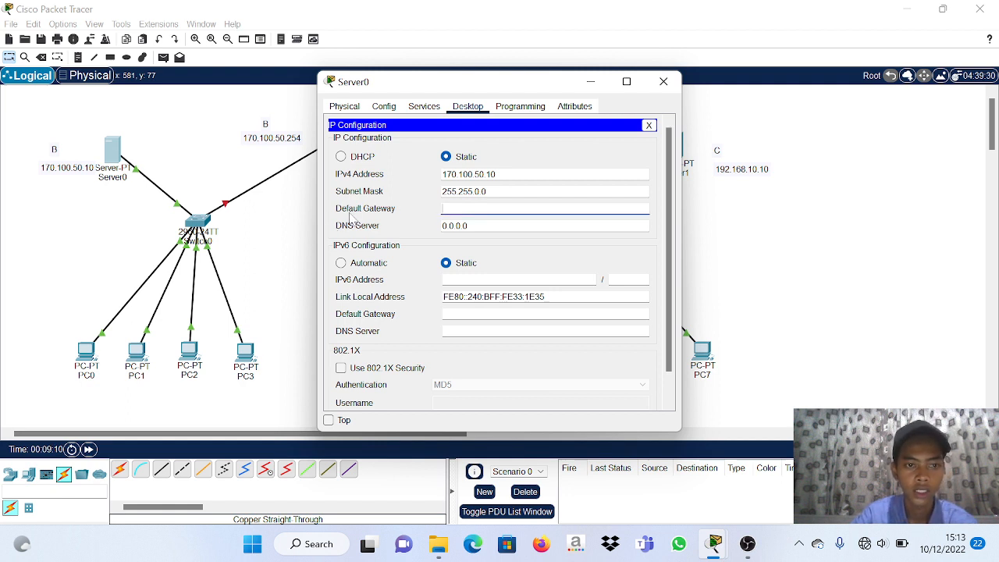
pyautogui.write('170')
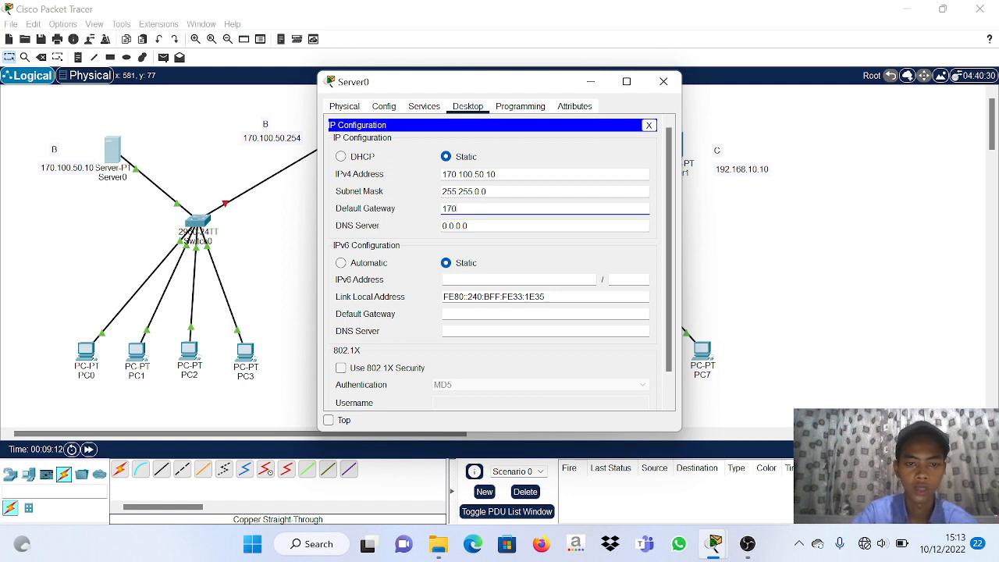
pyautogui.write('.100.')
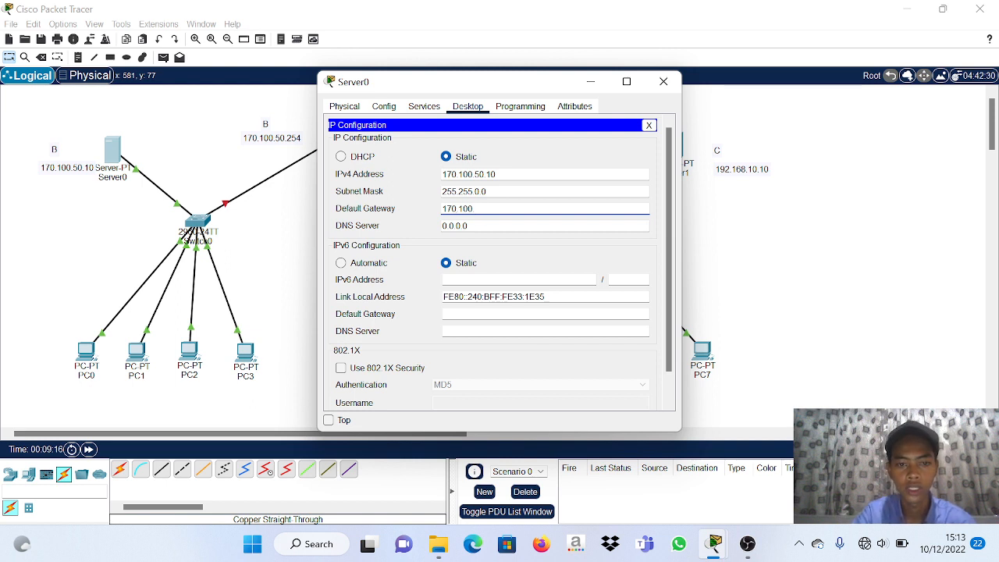
pyautogui.write('50.2')
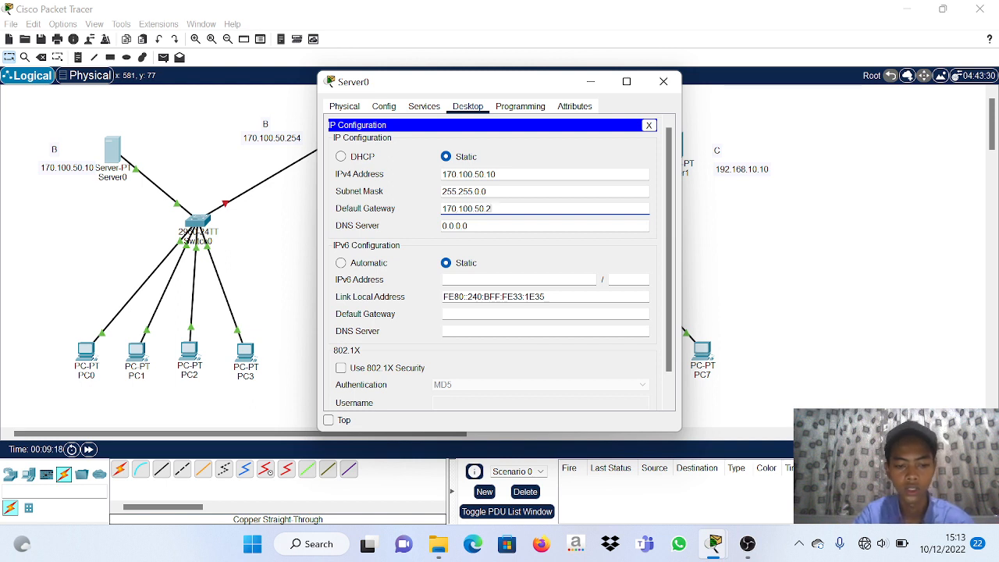
pyautogui.write('54')
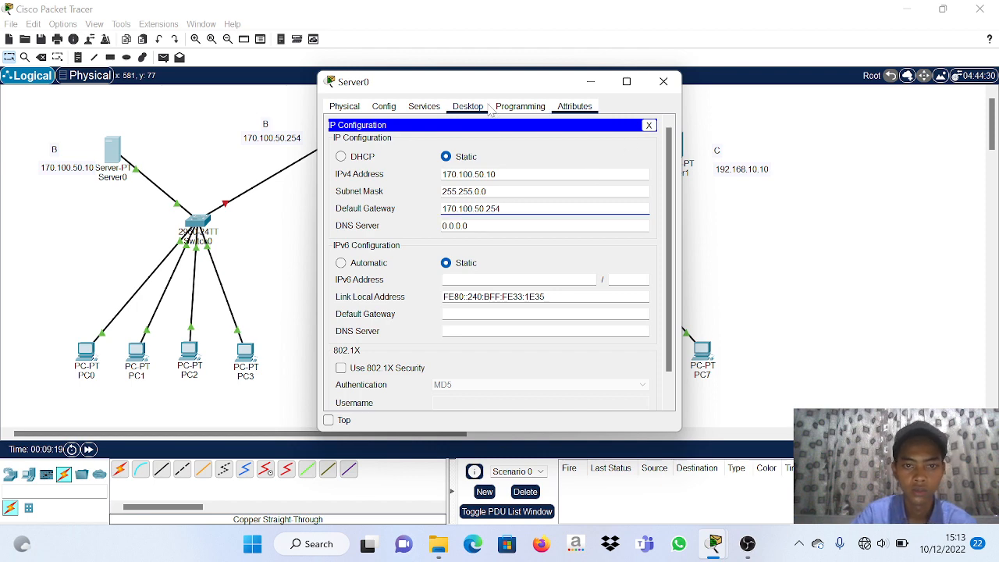
# Turn on the DHCP service for Server0's FastEthernet0 interface.
pyautogui.click(399, 111)
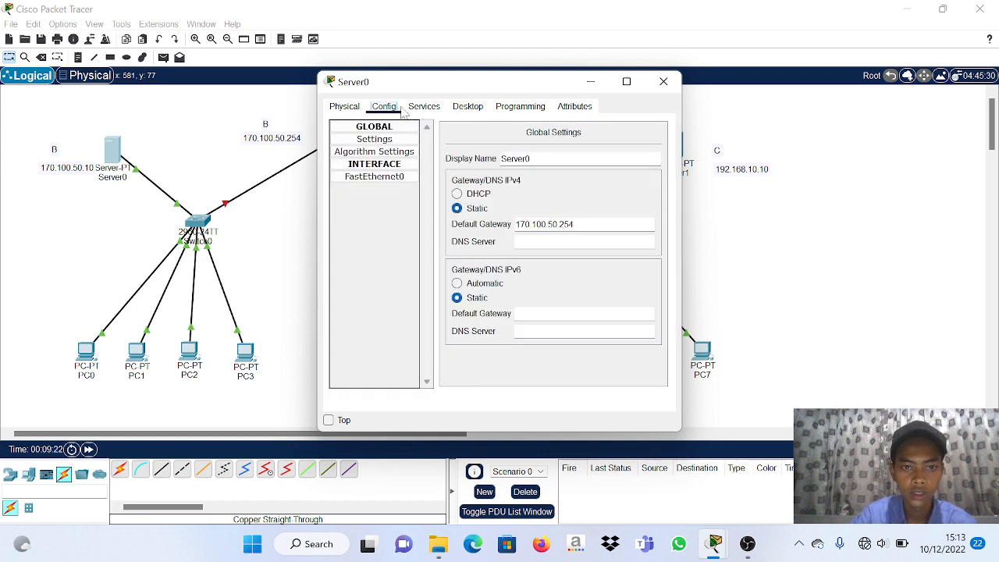
pyautogui.click(408, 109)
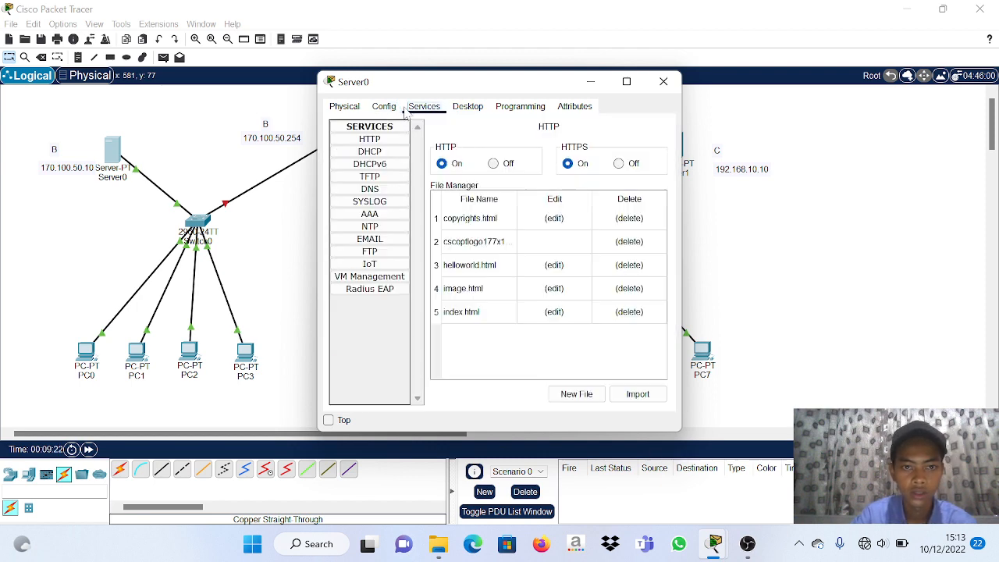
pyautogui.click(375, 158)
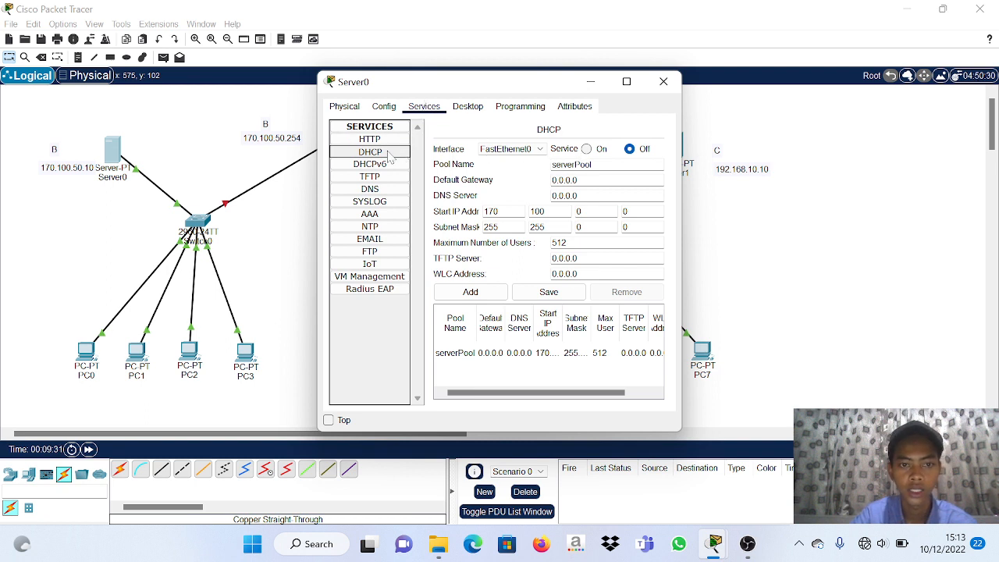
pyautogui.click(587, 149)
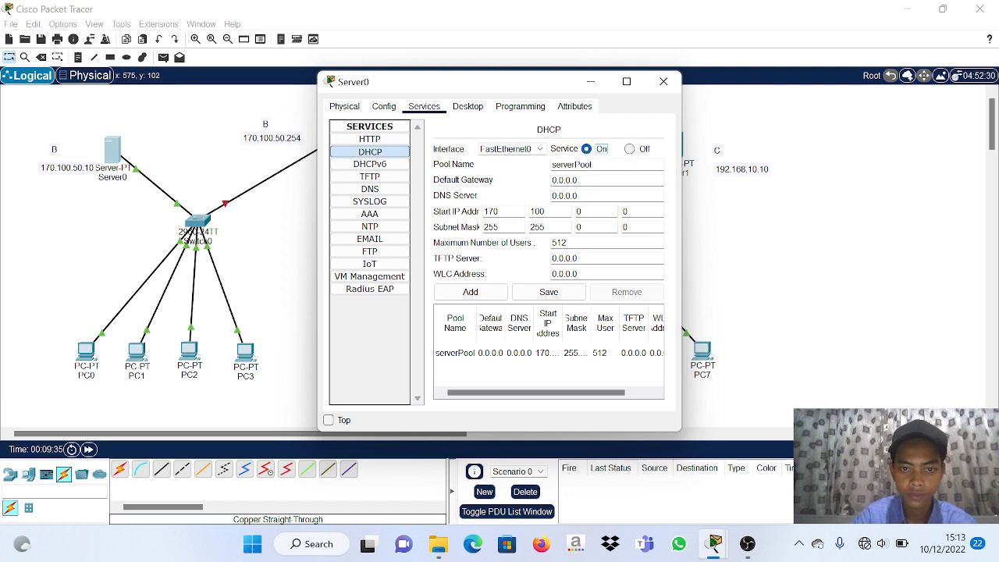
# Set the default gateway of Server0's DHCP pool serverPool to 170.100.50.254.
pyautogui.press('BackSpace')
pyautogui.press('BackSpace')
pyautogui.press('BackSpace')
pyautogui.press('BackSpace')
pyautogui.press('BackSpace')
pyautogui.press('BackSpace')
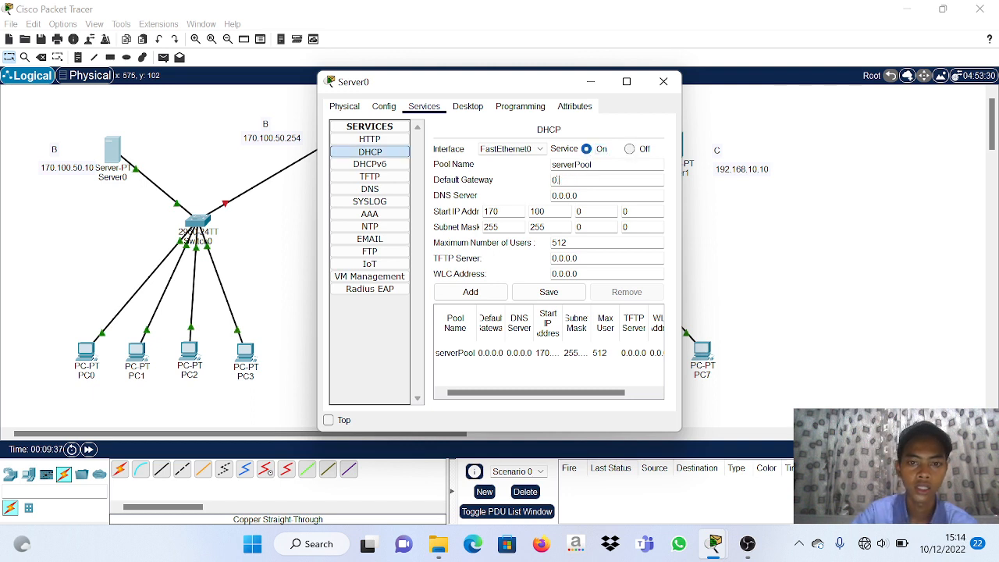
pyautogui.write('17')
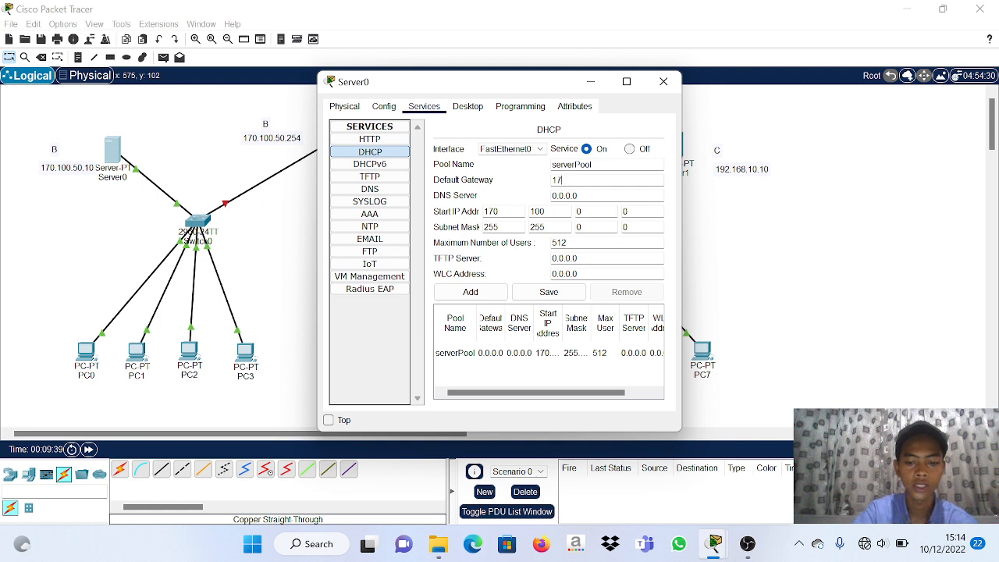
pyautogui.write('0.100.')
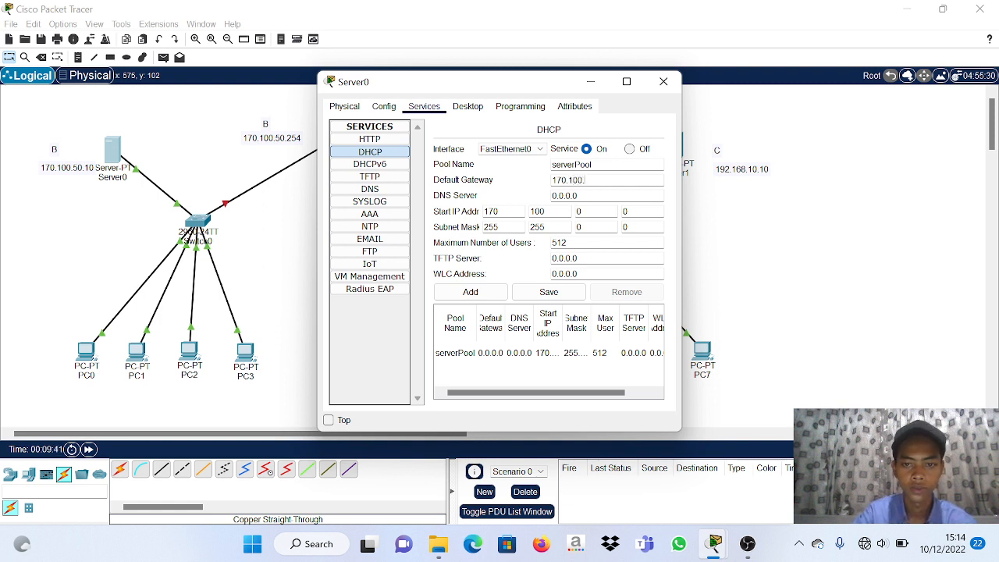
pyautogui.write('50')
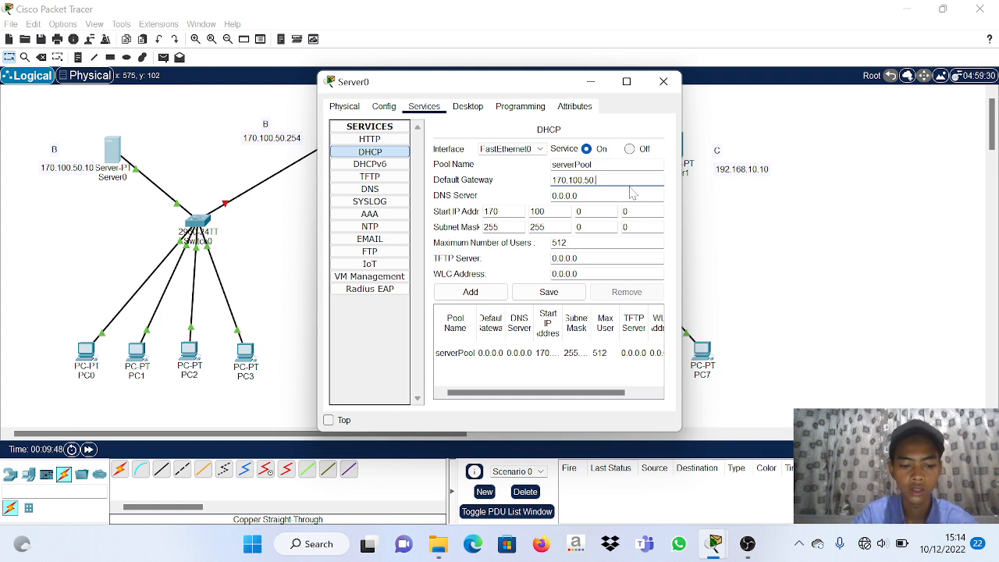
pyautogui.write('.254')
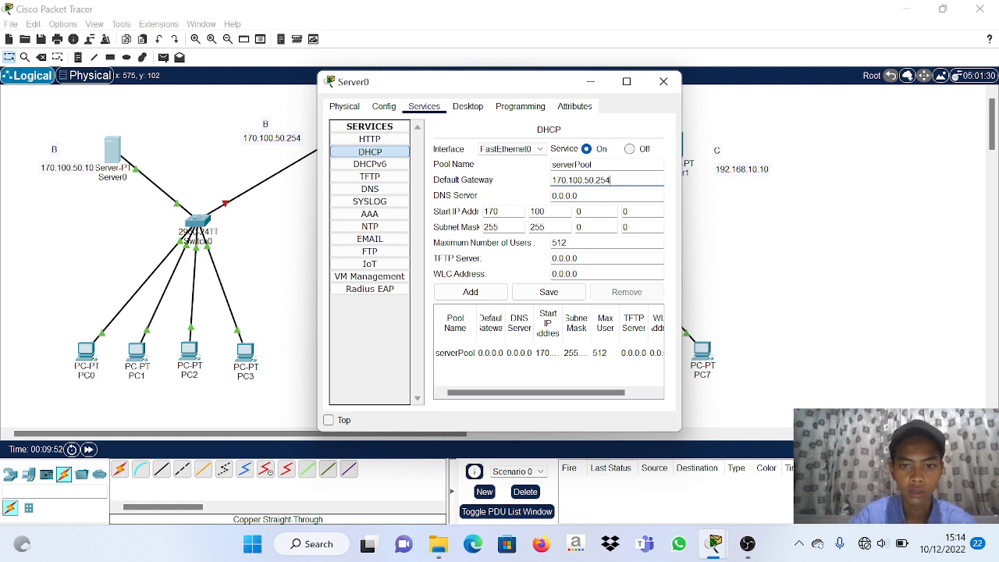
# Set the start IP address of Server0's DHCP pool to 170.100.50.11.
pyautogui.click(583, 211)
pyautogui.press('BackSpace')
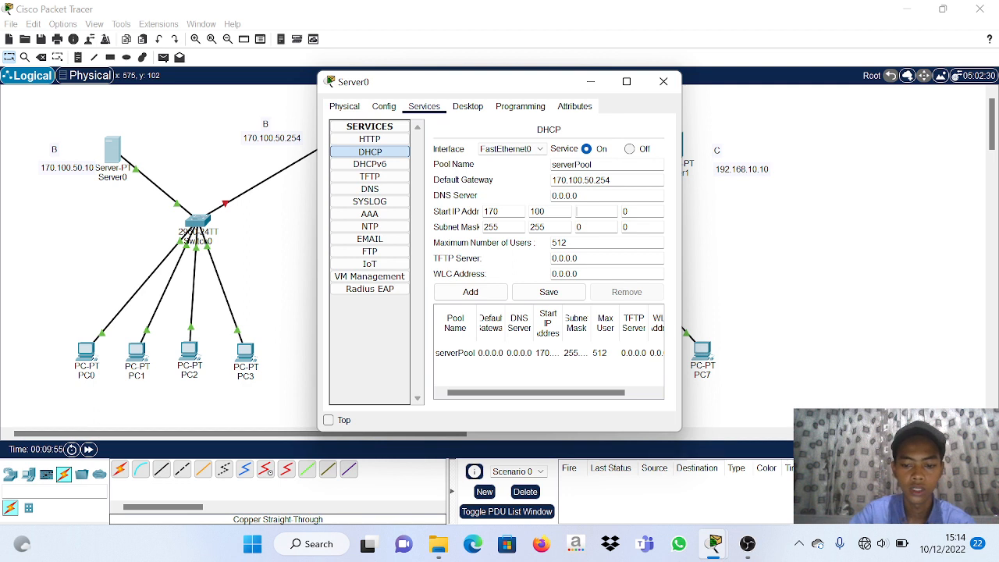
pyautogui.write('50')
pyautogui.click(631, 212)
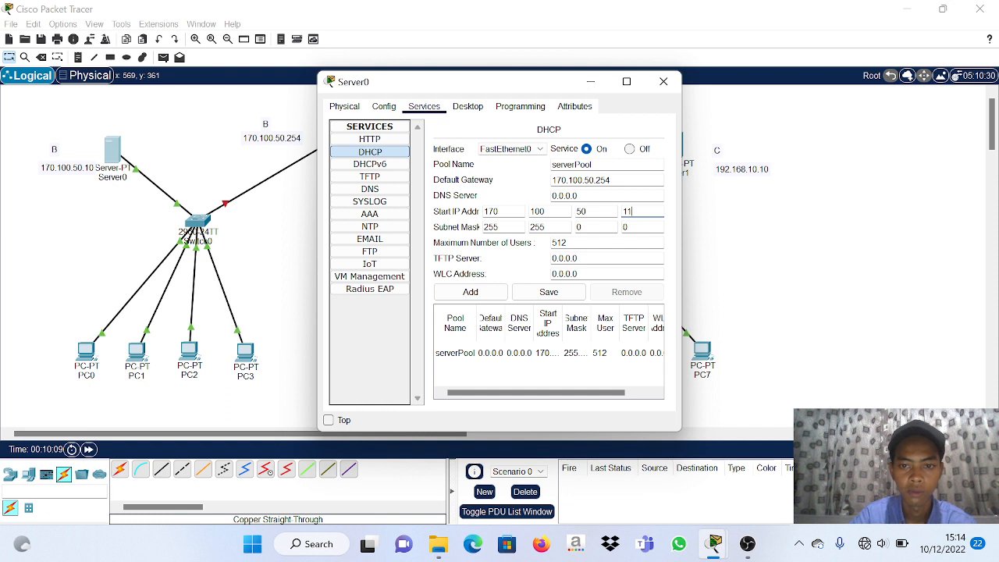
# Limit Server0's DHCP pool to a maximum of 4 users, save the pool and close the server's settings.
pyautogui.click(587, 242)
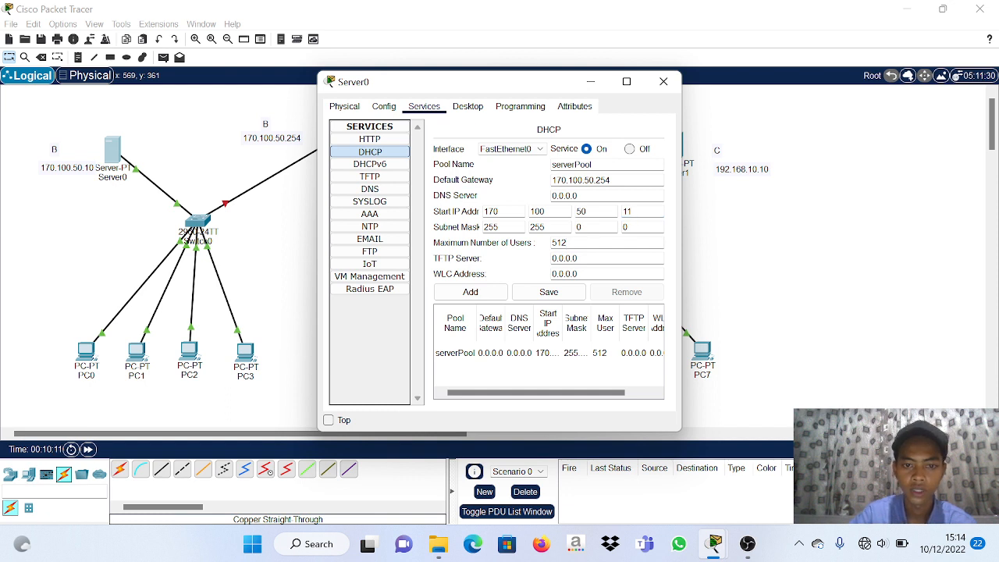
pyautogui.press('BackSpace')
pyautogui.press('BackSpace')
pyautogui.press('BackSpace')
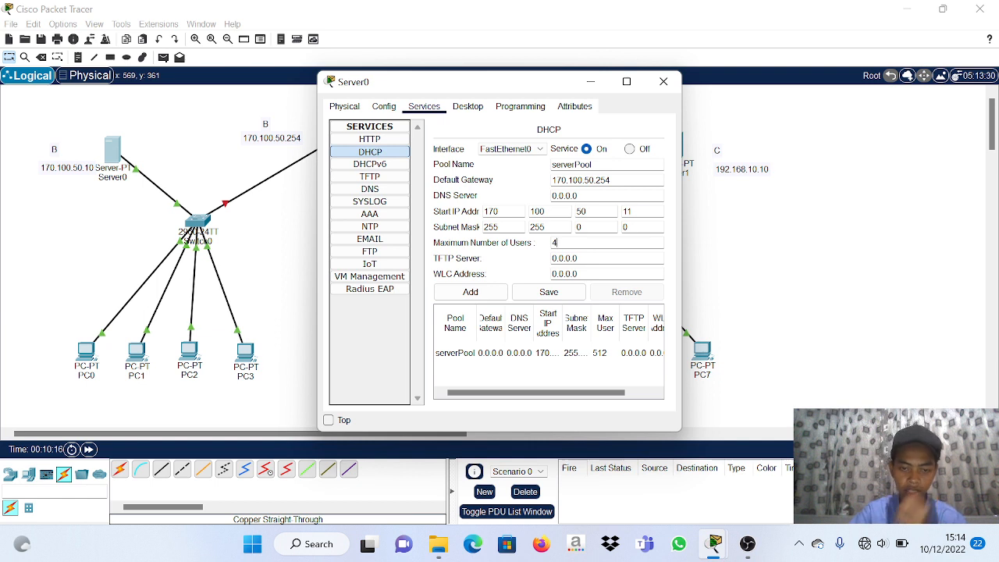
pyautogui.click(559, 297)
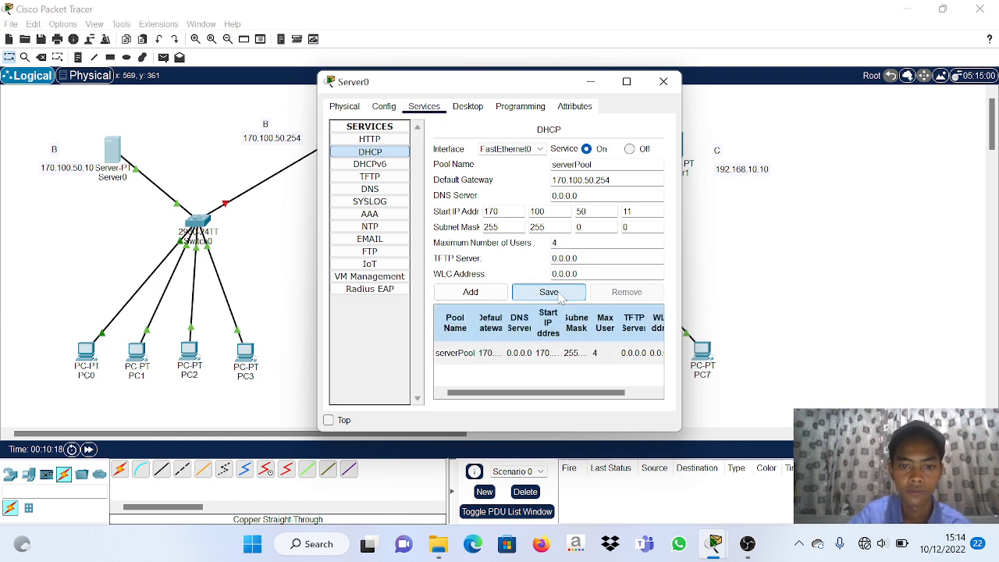
pyautogui.click(468, 106)
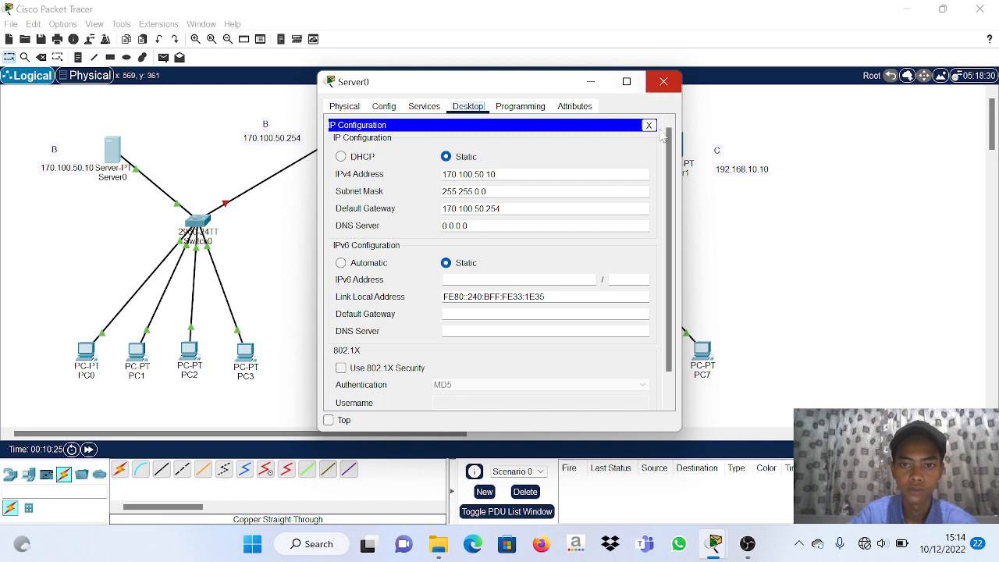
pyautogui.click(663, 81)
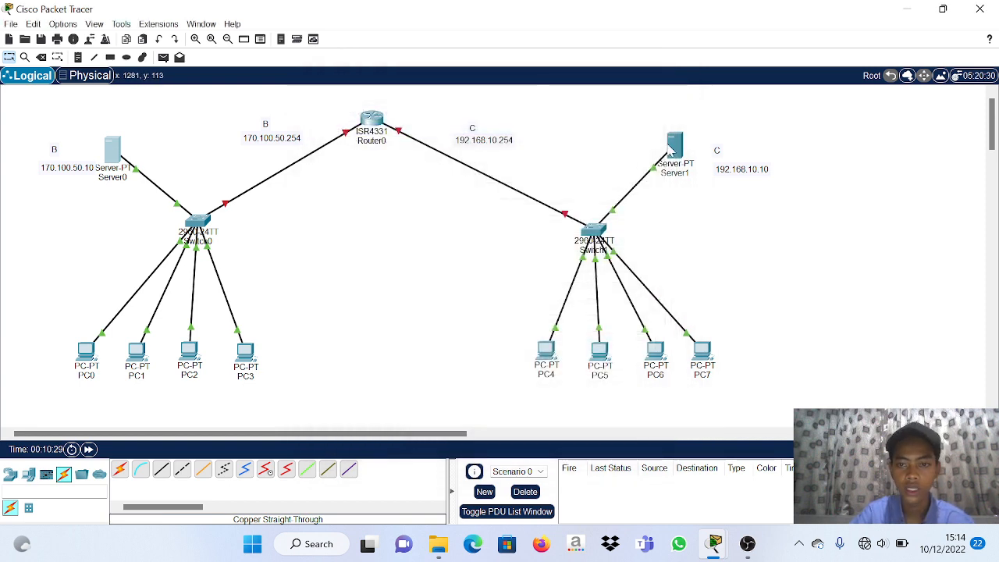
# Give Server1 the static IPv4 address 192.168.10.10 with subnet mask 255.255.255.0.
pyautogui.click(678, 148)
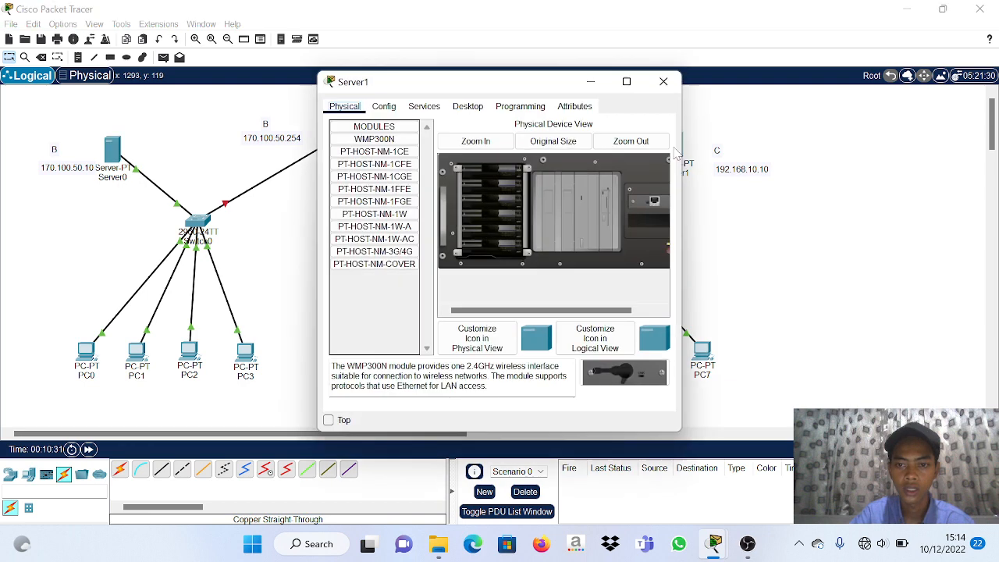
pyautogui.click(468, 106)
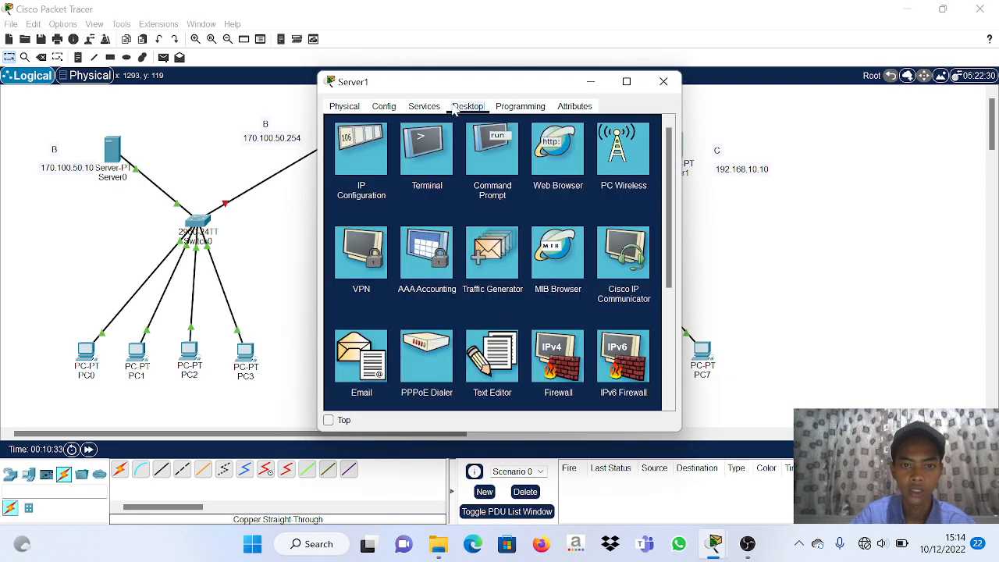
pyautogui.click(372, 146)
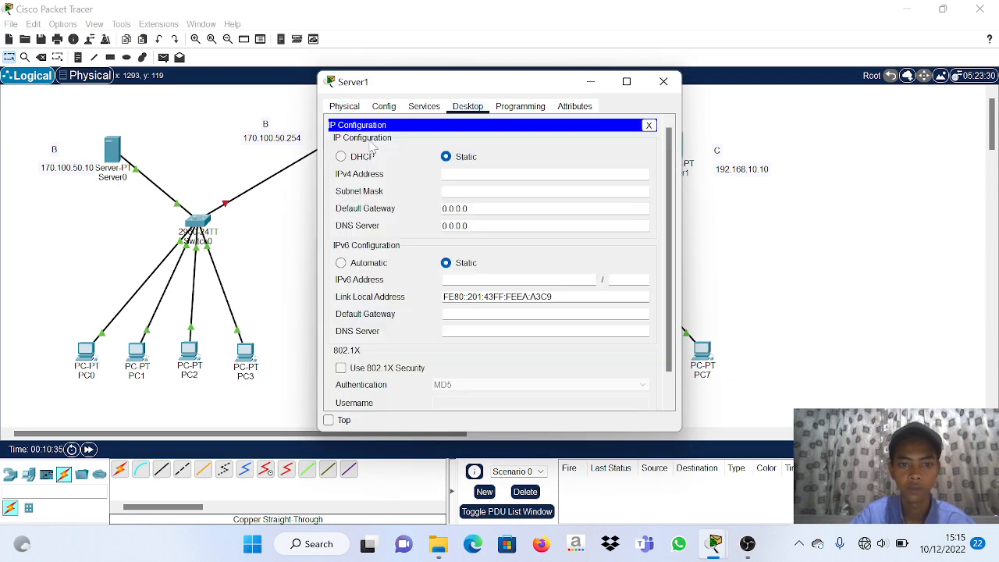
pyautogui.write('192')
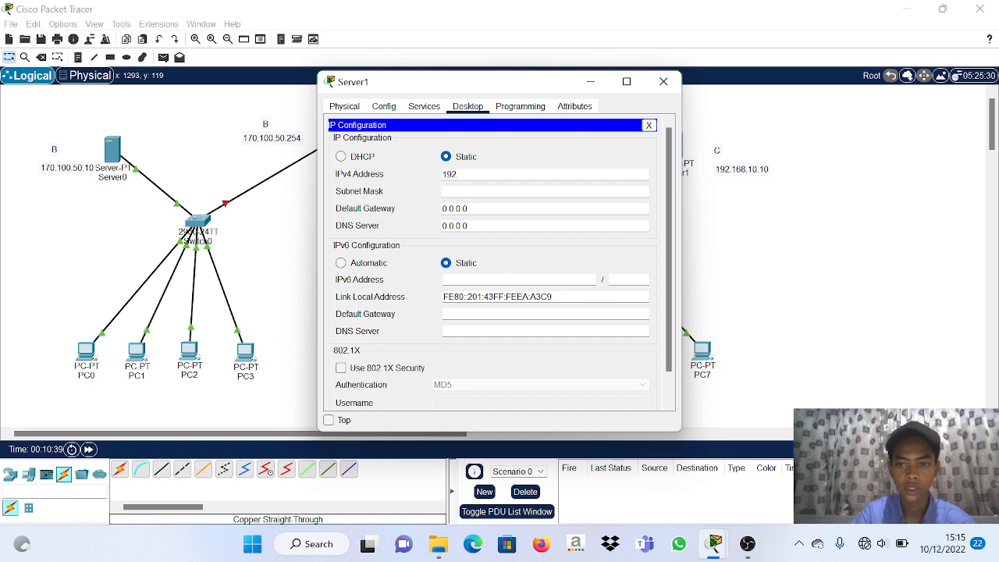
pyautogui.write('.168.10')
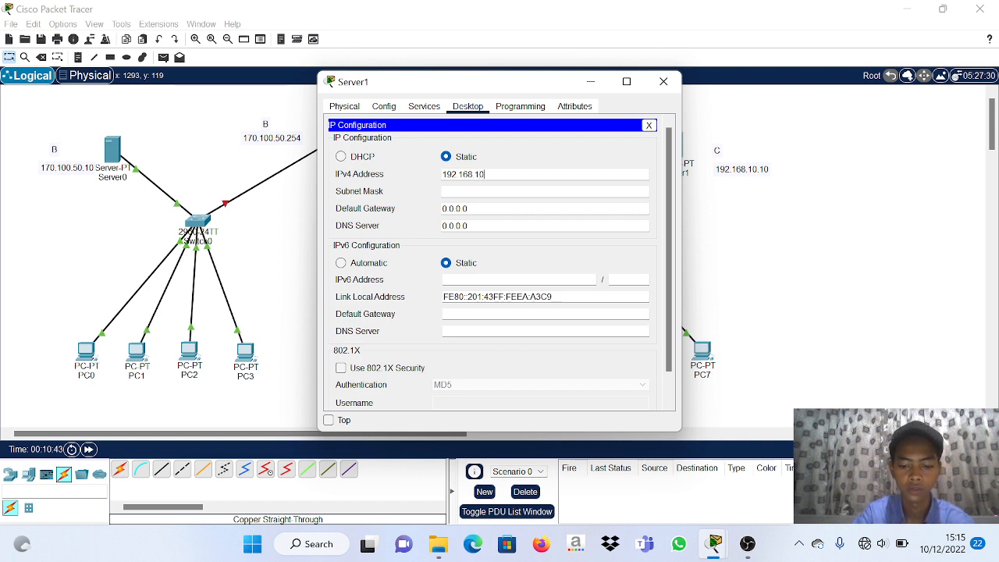
pyautogui.write('.10')
pyautogui.click(460, 191)
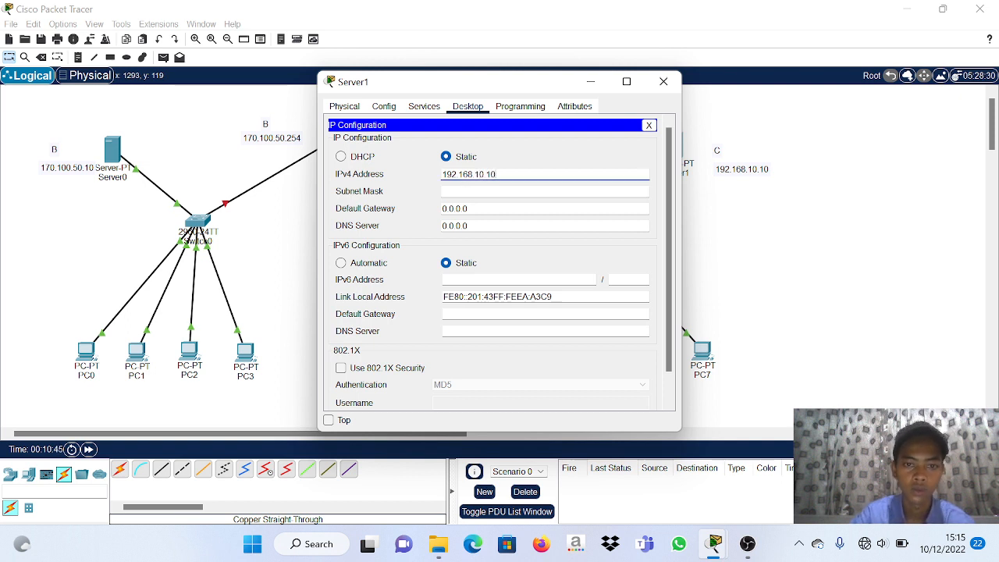
# Set Server1's IPv4 default gateway to 192.168.10.254.
pyautogui.click(468, 208)
pyautogui.press('BackSpace')
pyautogui.press('BackSpace')
pyautogui.press('BackSpace')
pyautogui.press('BackSpace')
pyautogui.press('BackSpace')
pyautogui.press('BackSpace')
pyautogui.press('BackSpace')
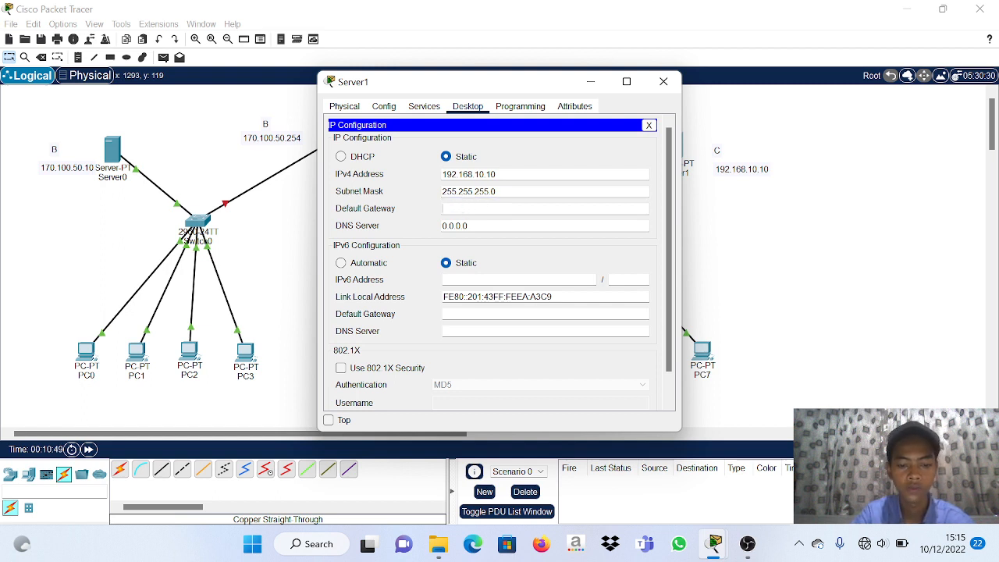
pyautogui.write('19')
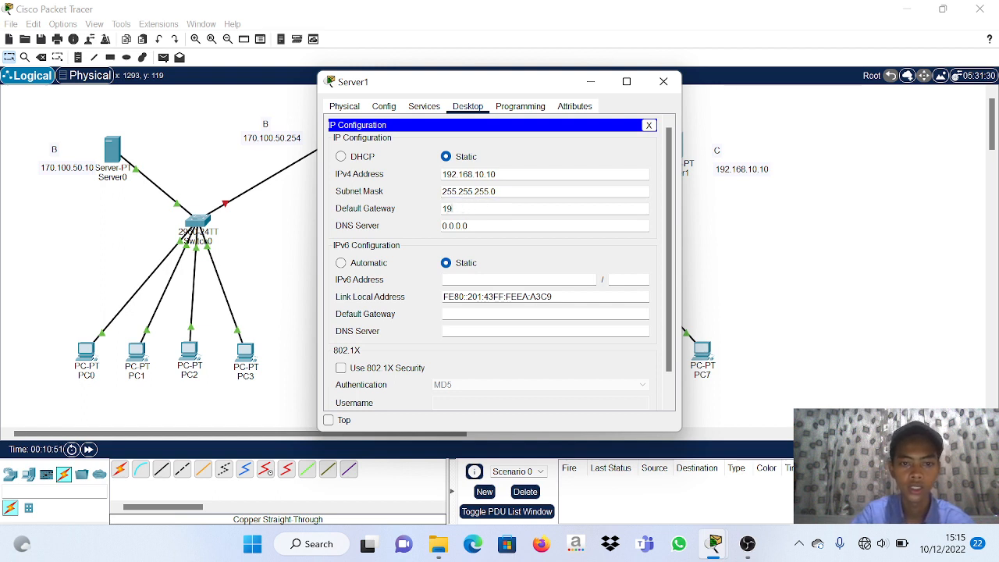
pyautogui.moveTo(495, 88); pyautogui.dragTo(720, 100)
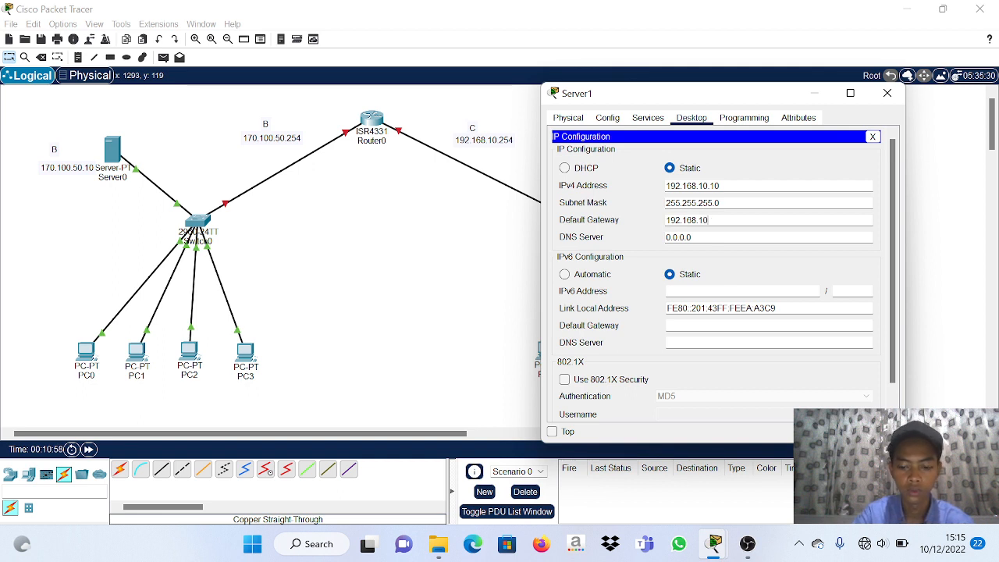
pyautogui.write('54')
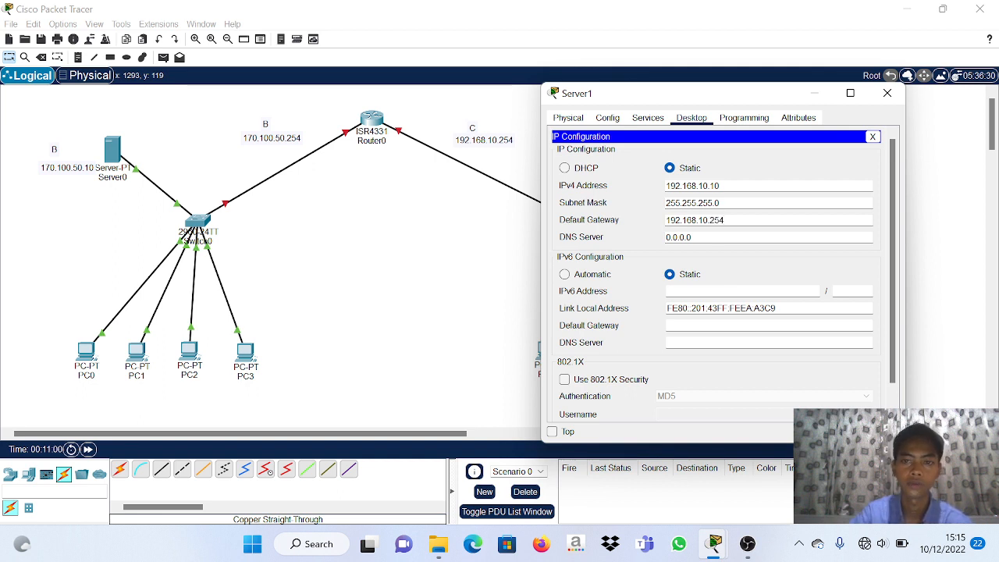
# Turn on Server1's DHCP service on FastEthernet0 and set the default gateway of serverPool to 192.168.10.254.
pyautogui.click(615, 119)
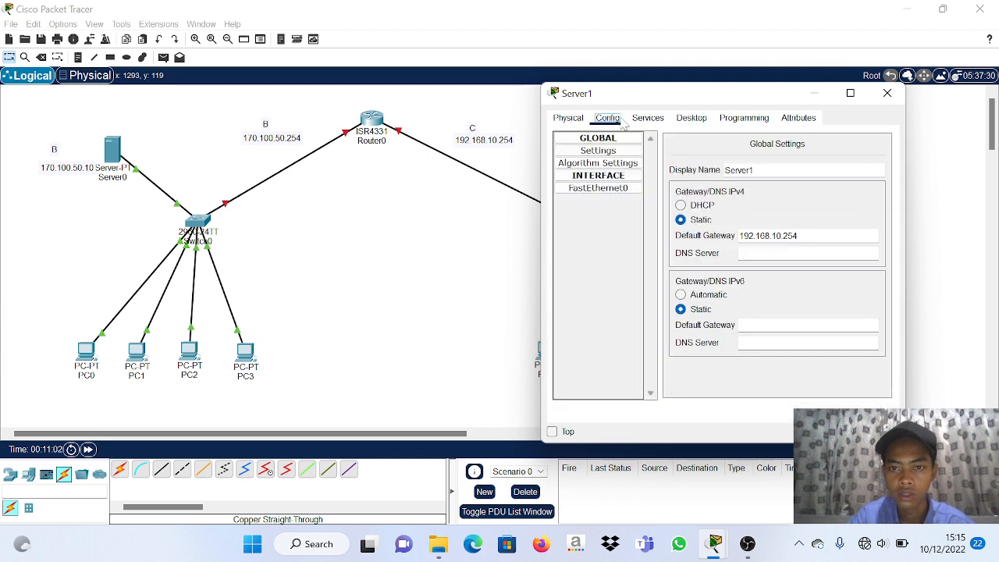
pyautogui.click(646, 120)
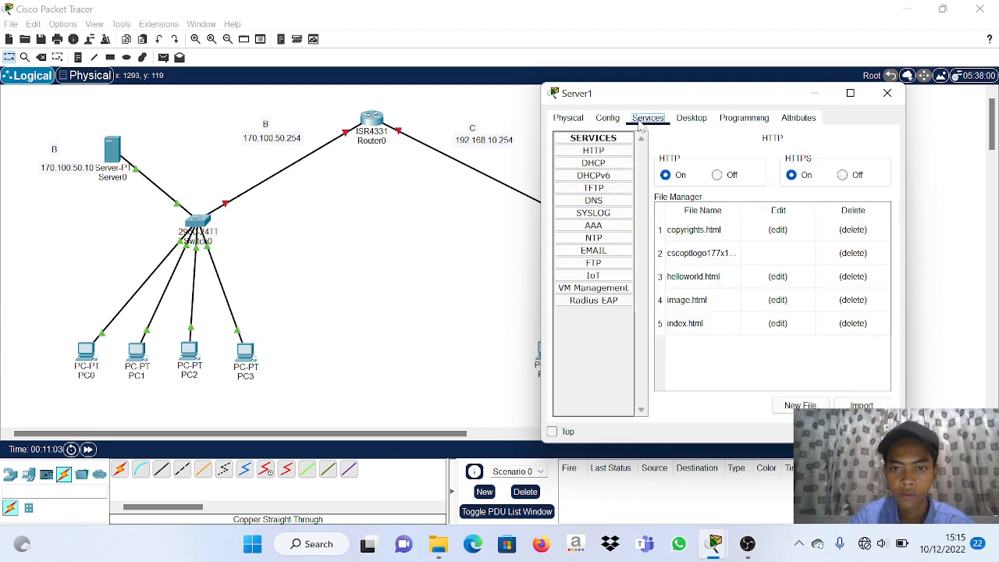
pyautogui.click(595, 163)
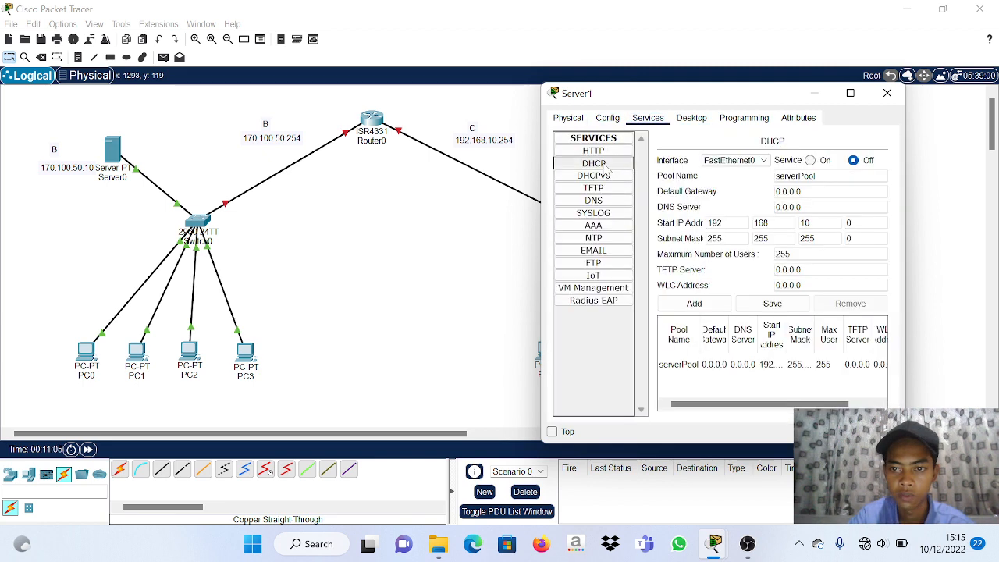
pyautogui.click(810, 160)
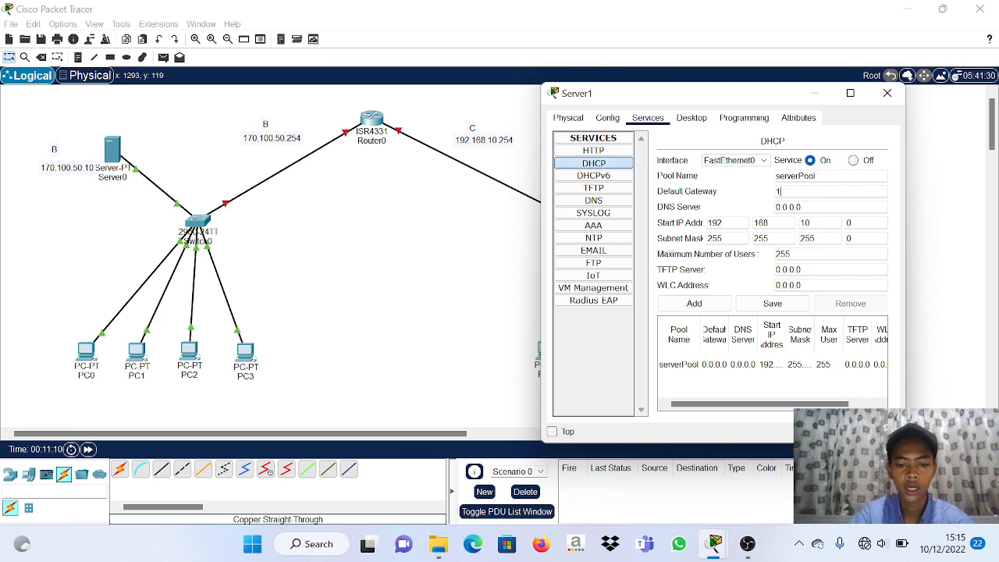
pyautogui.write('192.168.10.254')
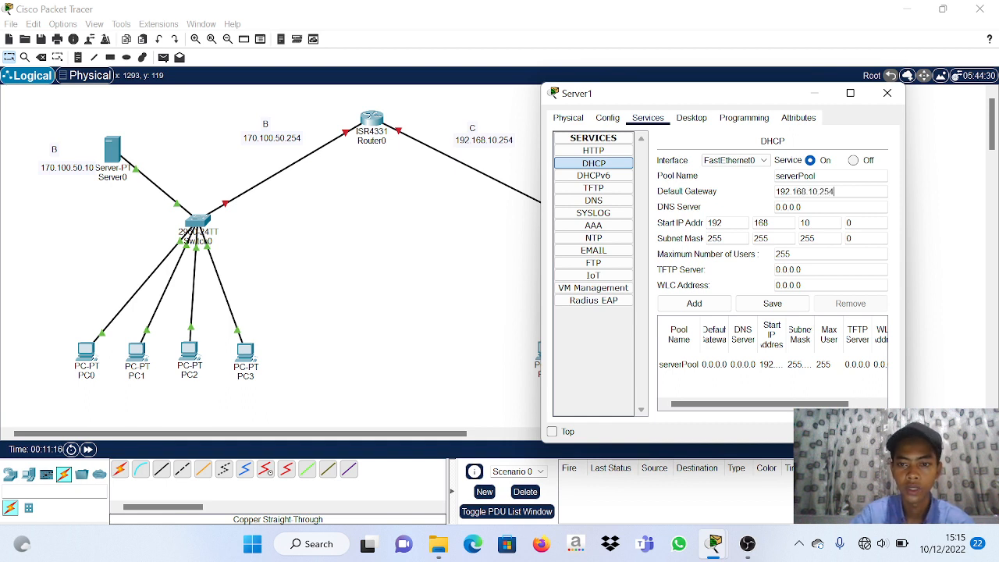
pyautogui.click(836, 191)
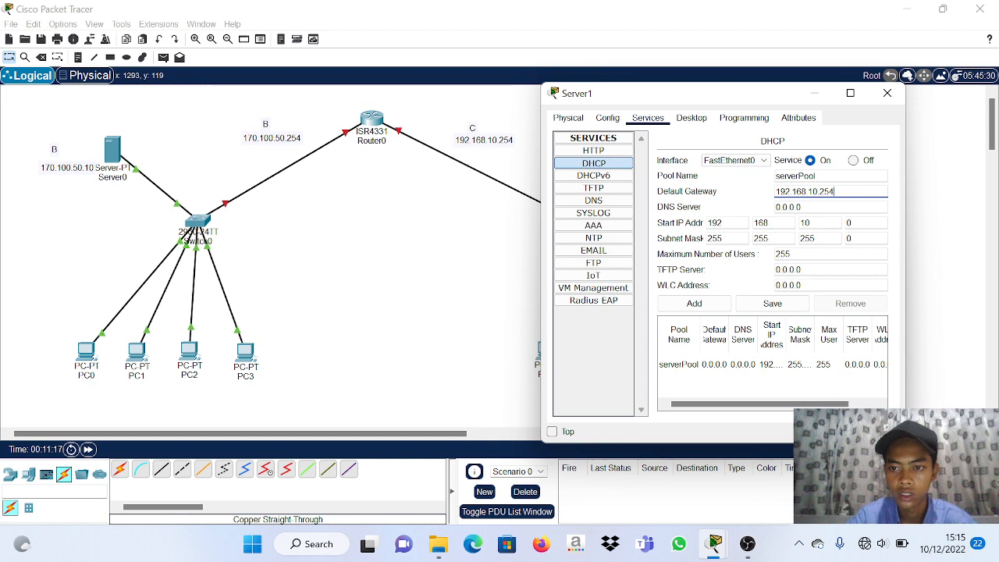
# Set the start IP address of Server1's DHCP pool to 192.168.10.11, save the pool and close the server's settings.
pyautogui.click(852, 224)
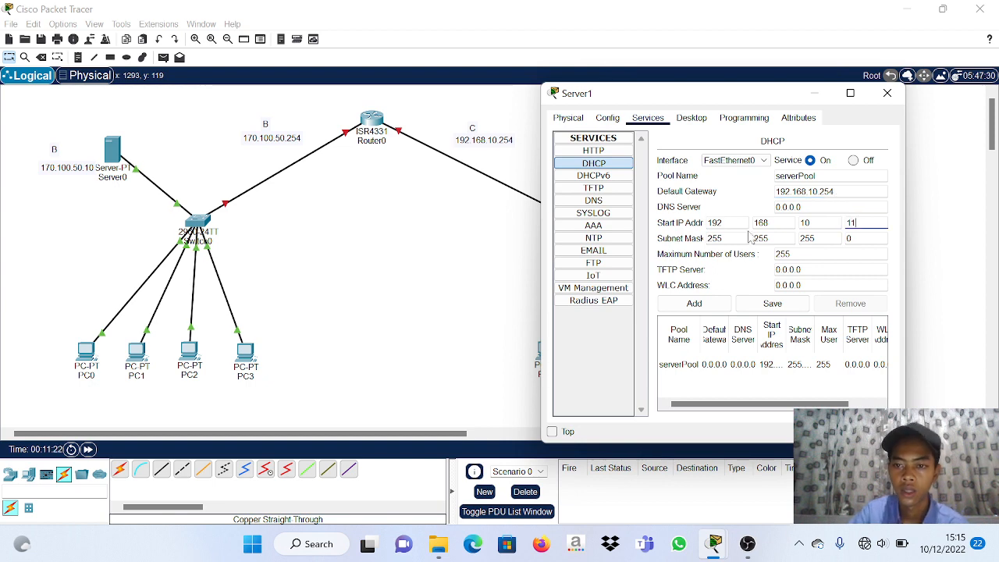
pyautogui.moveTo(717, 102); pyautogui.dragTo(452, 110)
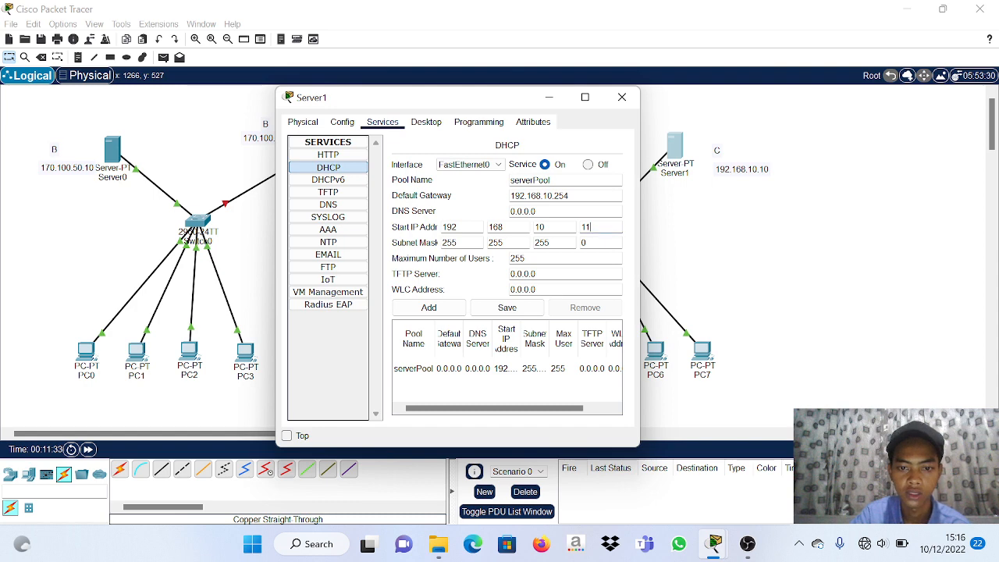
pyautogui.click(507, 307)
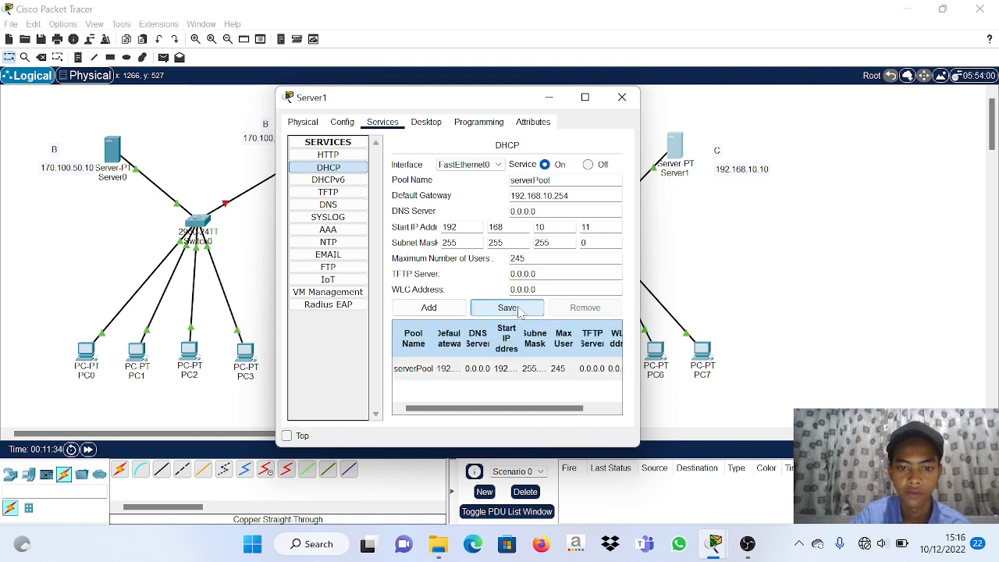
pyautogui.click(622, 96)
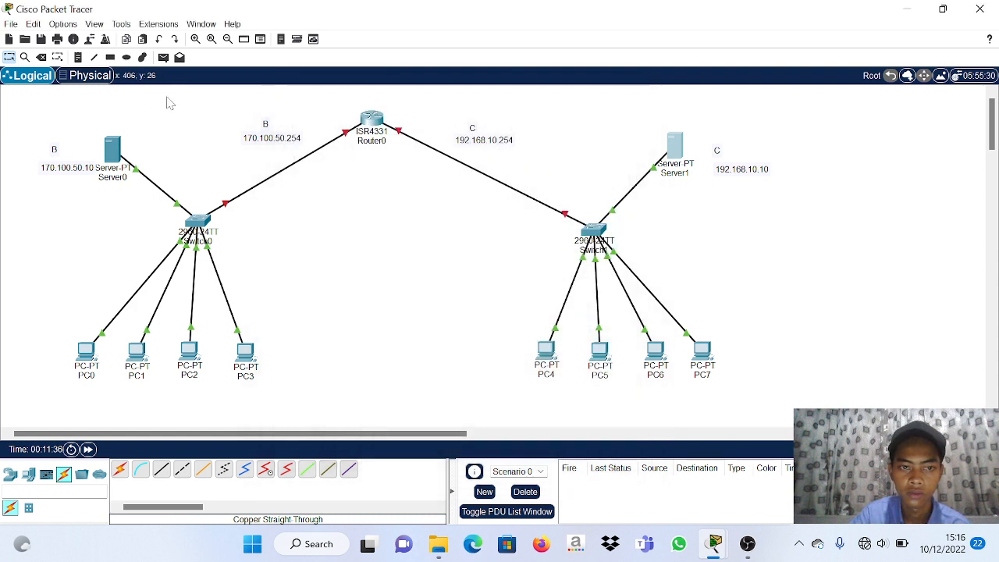
# Check Server0's DHCP pool, save it once more and close the server's settings.
pyautogui.click(114, 149)
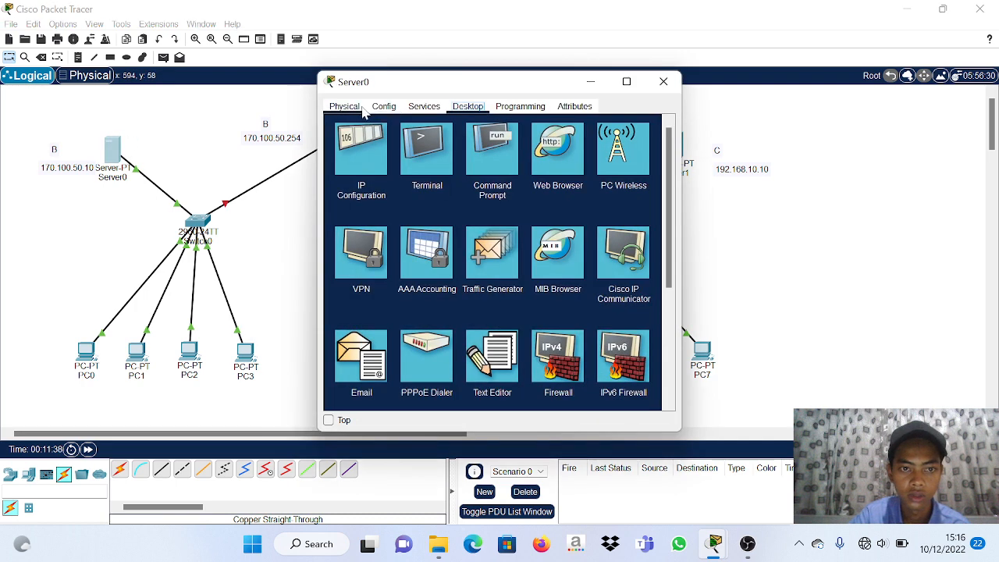
pyautogui.click(424, 106)
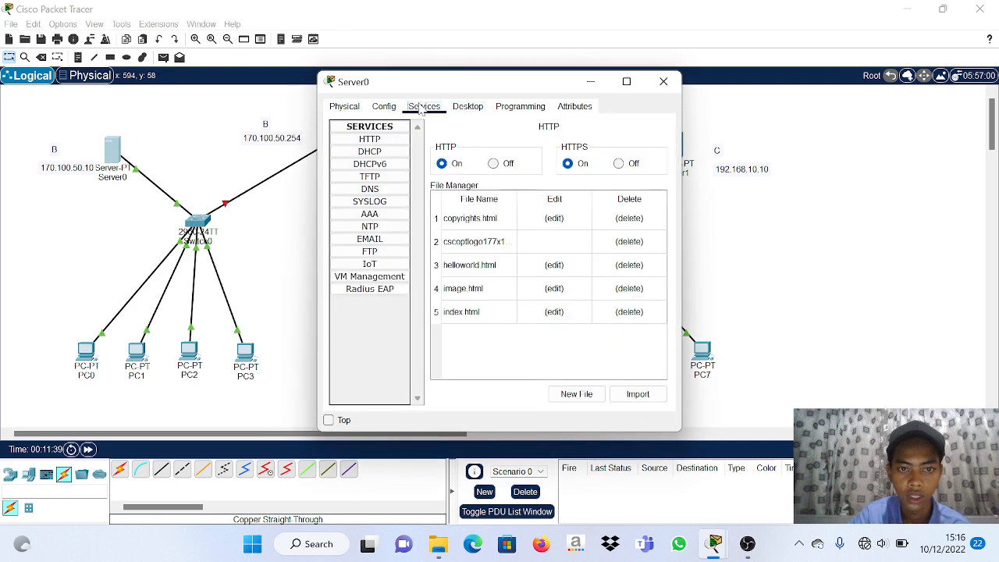
pyautogui.click(371, 153)
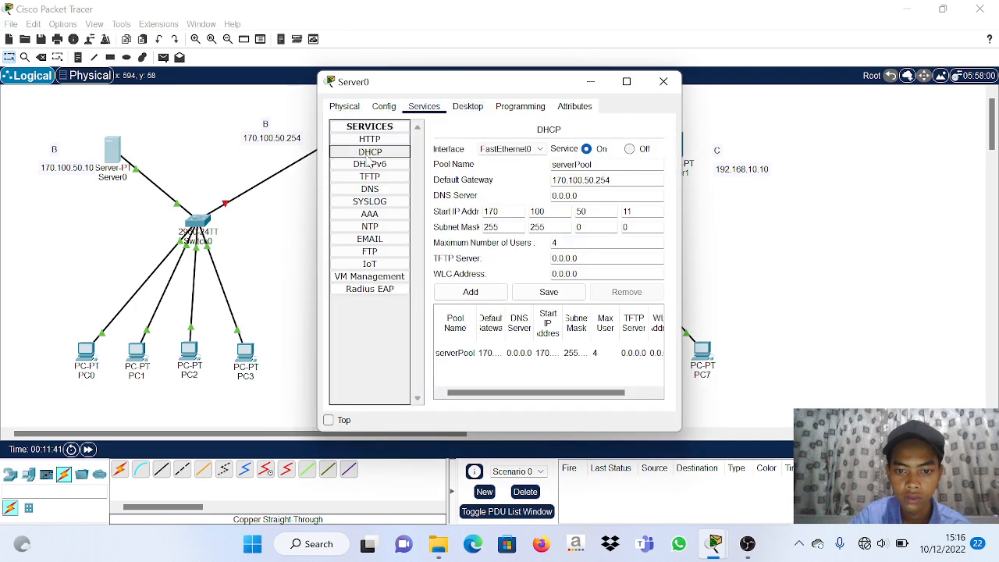
pyautogui.click(545, 291)
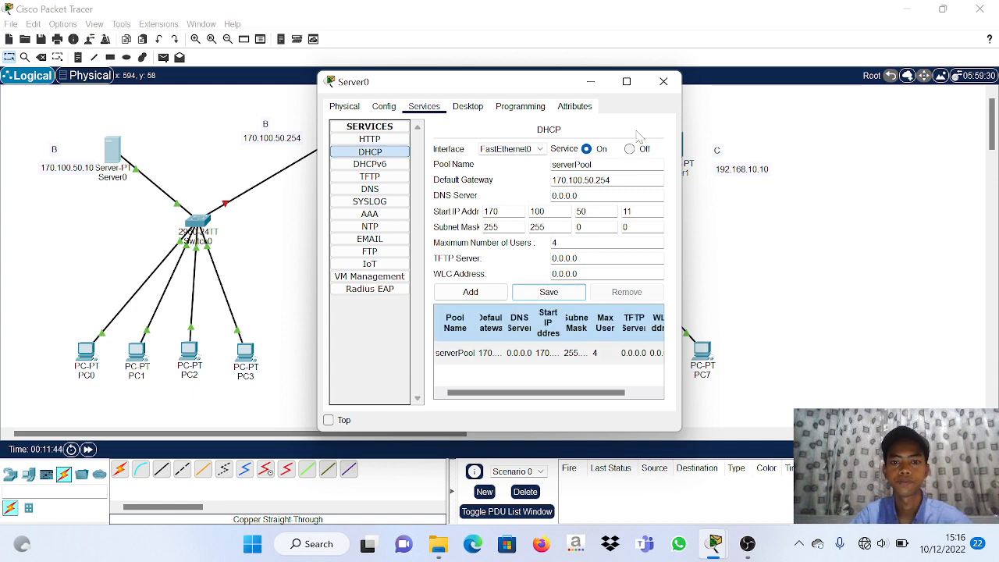
pyautogui.click(666, 94)
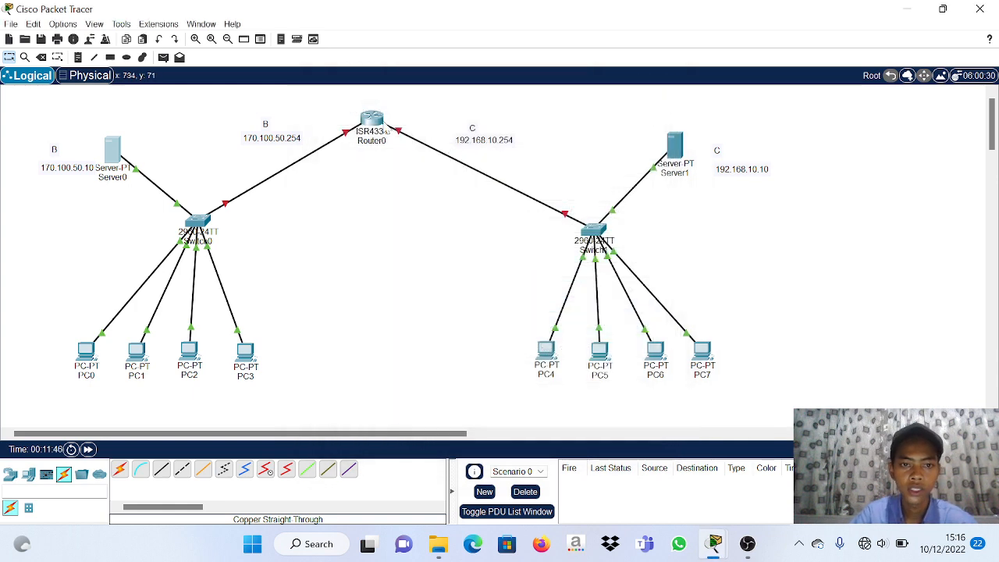
# Turn on the port of Router0's GigabitEthernet0/0/0 interface.
pyautogui.click(382, 128)
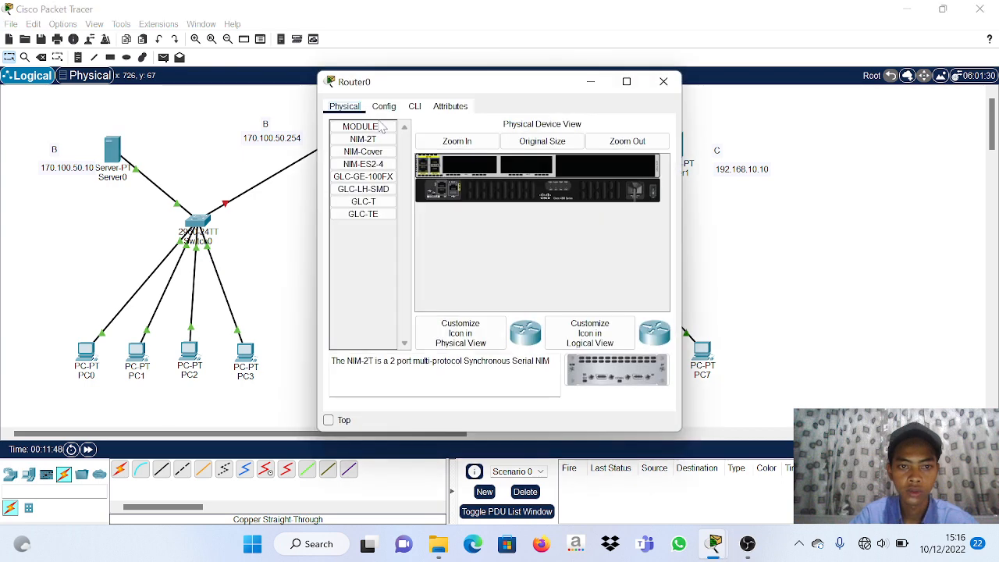
pyautogui.click(386, 107)
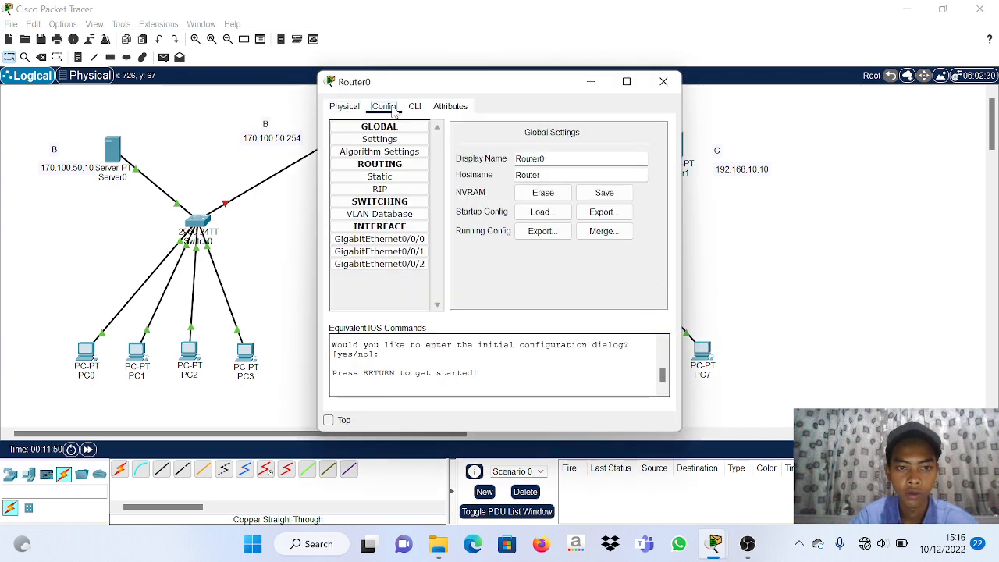
pyautogui.click(407, 244)
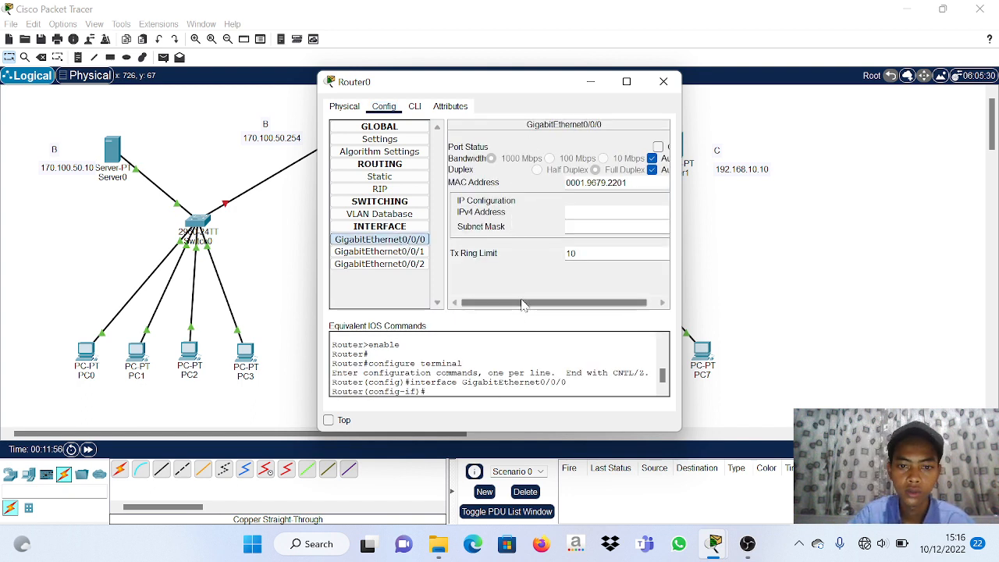
pyautogui.moveTo(523, 304); pyautogui.dragTo(530, 304)
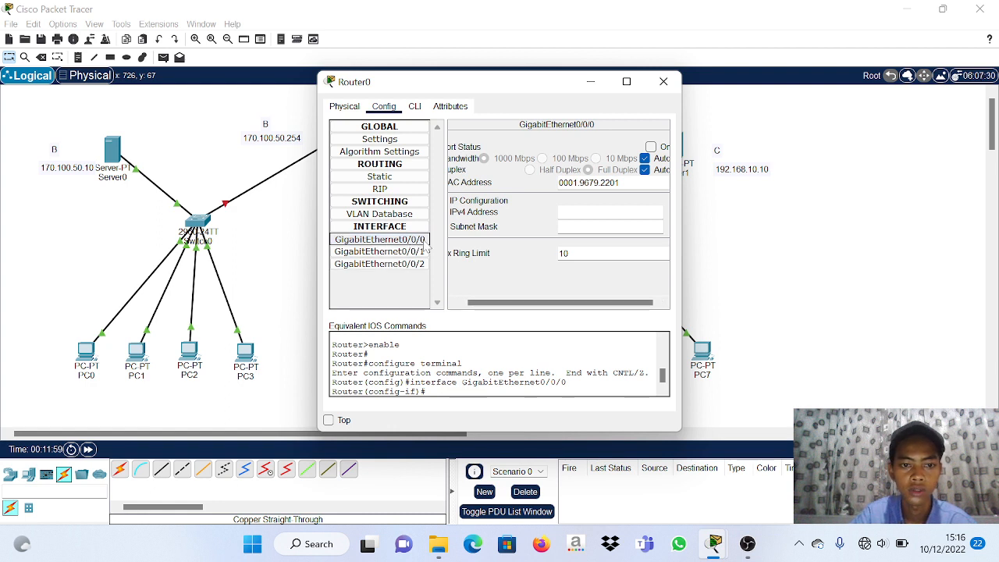
pyautogui.moveTo(504, 304); pyautogui.dragTo(534, 308)
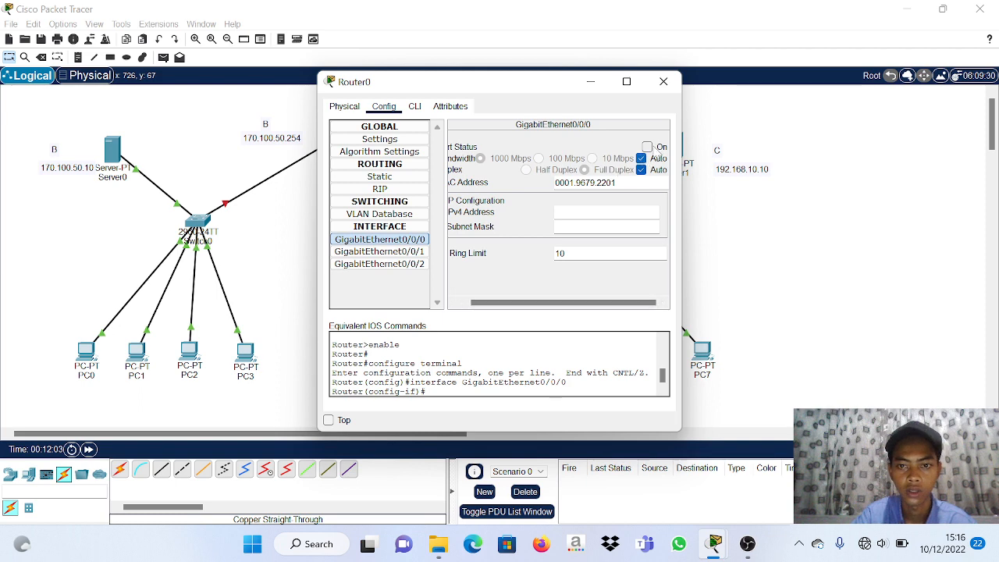
pyautogui.click(658, 148)
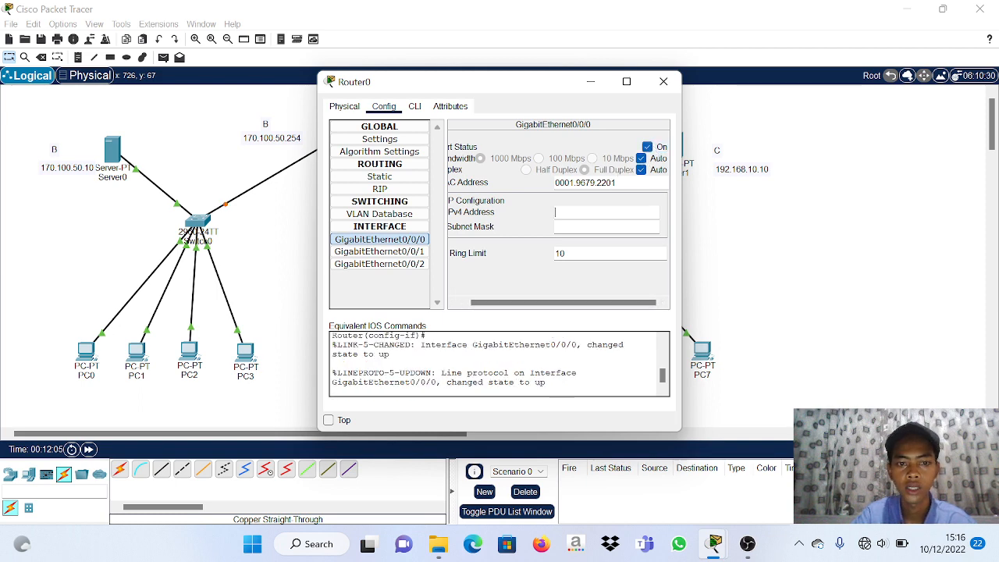
# Give Router0's GigabitEthernet0/0/0 interface the IPv4 address 170.100.50.254 with subnet mask 255.255.0.0.
pyautogui.click(555, 212)
pyautogui.write('1')
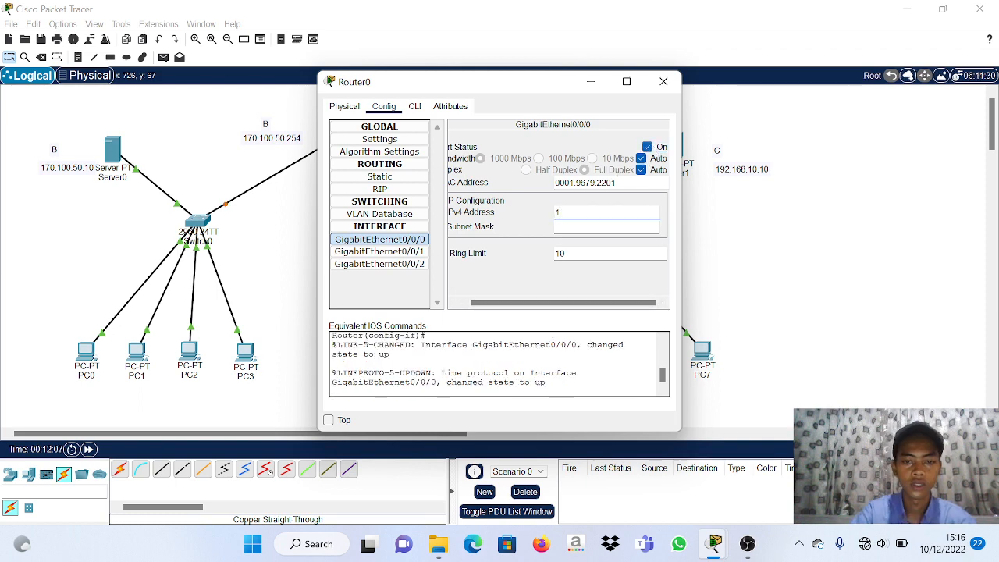
pyautogui.write('9')
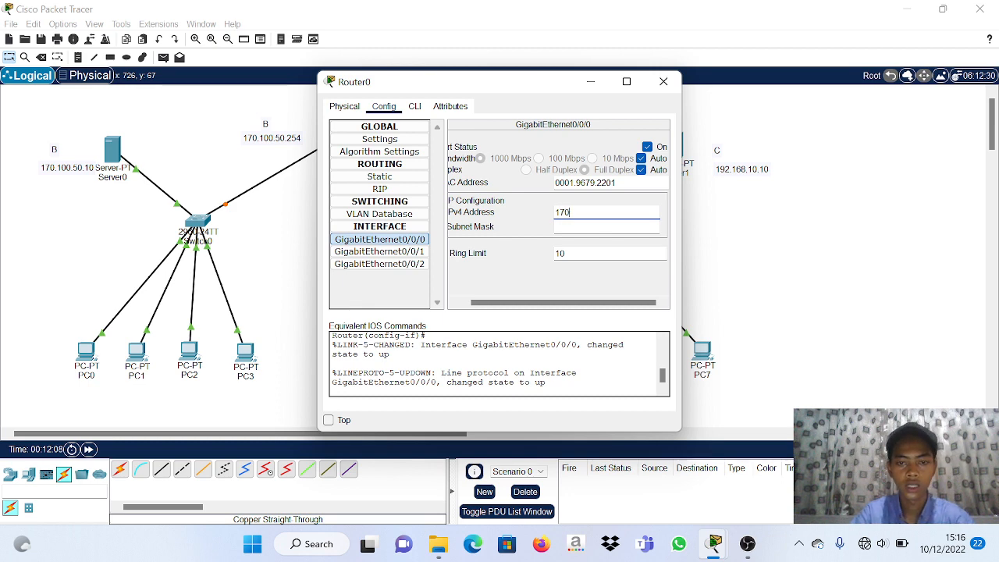
pyautogui.write('0.')
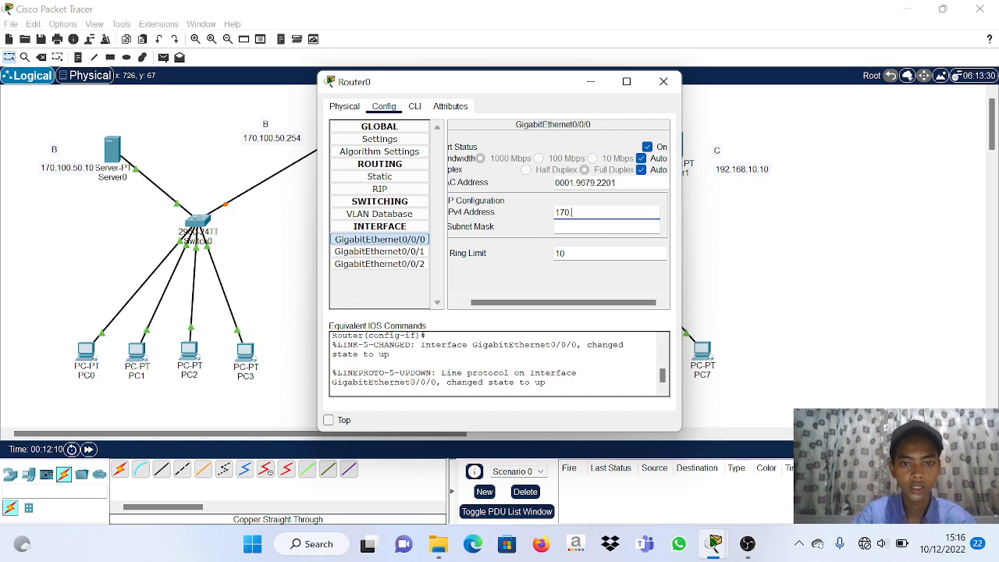
pyautogui.write('100')
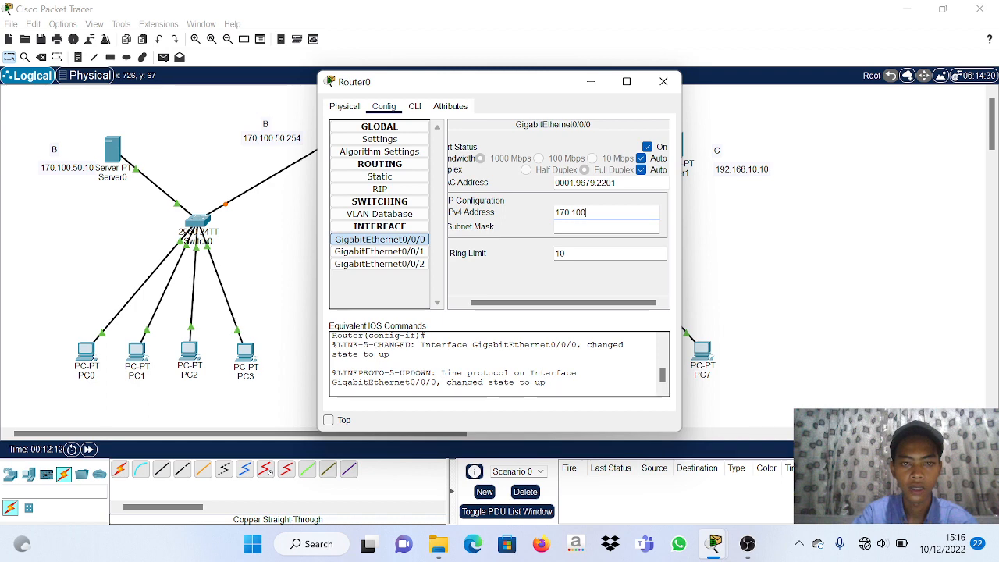
pyautogui.write('.50.254')
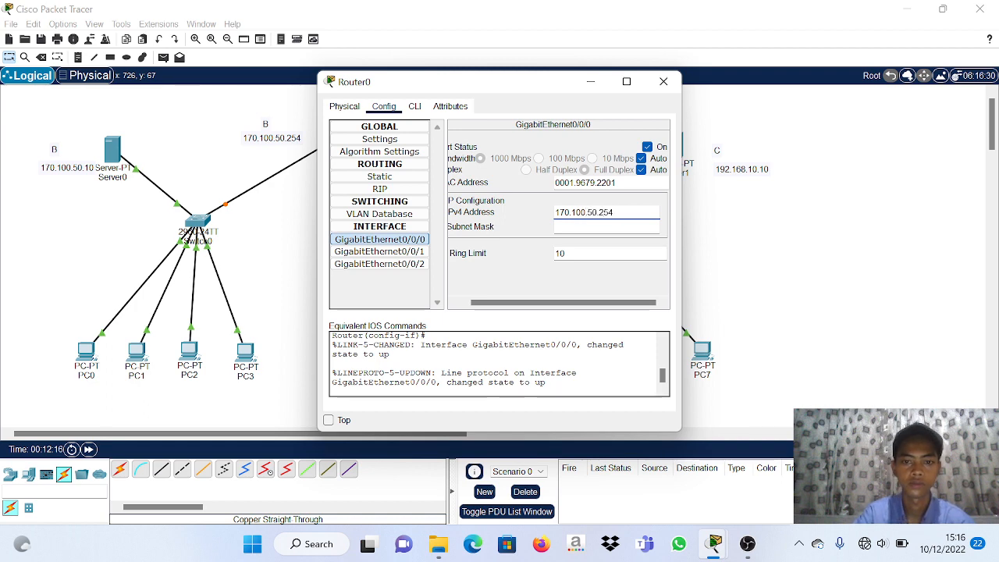
# Turn on the port of Router0's GigabitEthernet0/0/1 interface, set its IPv4 address to 192.168.10.254 and close the router's settings.
pyautogui.click(416, 258)
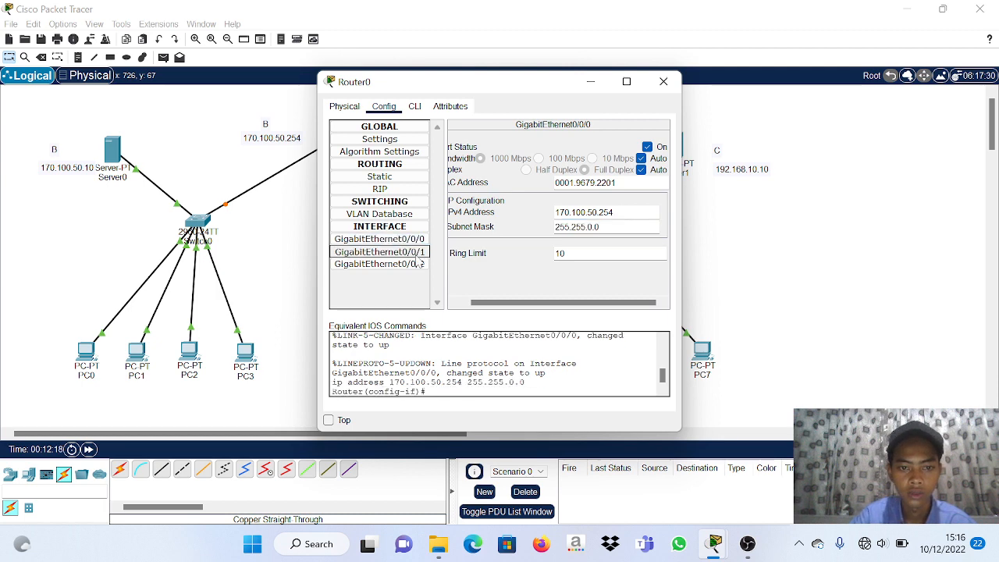
pyautogui.moveTo(520, 304); pyautogui.dragTo(532, 303)
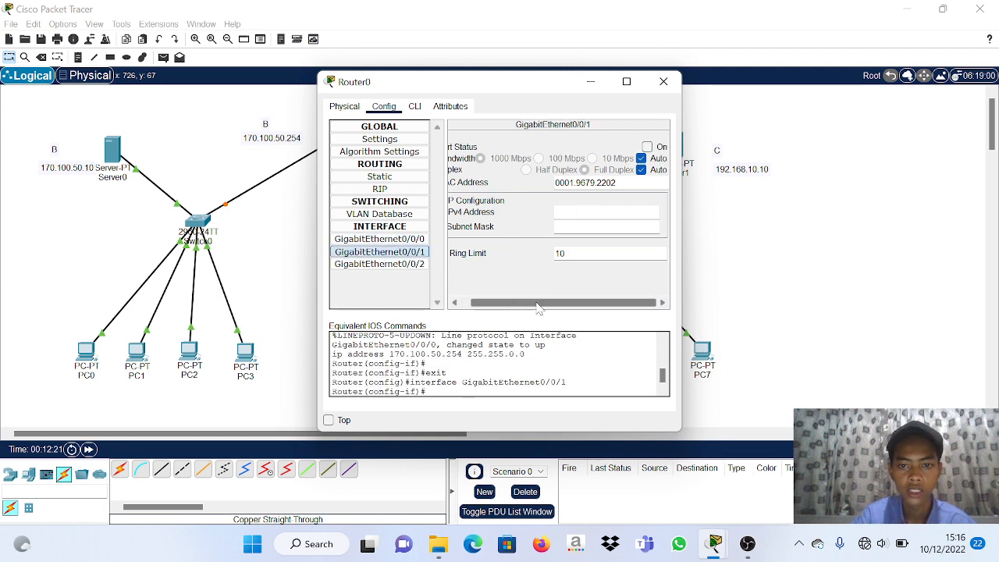
pyautogui.click(647, 147)
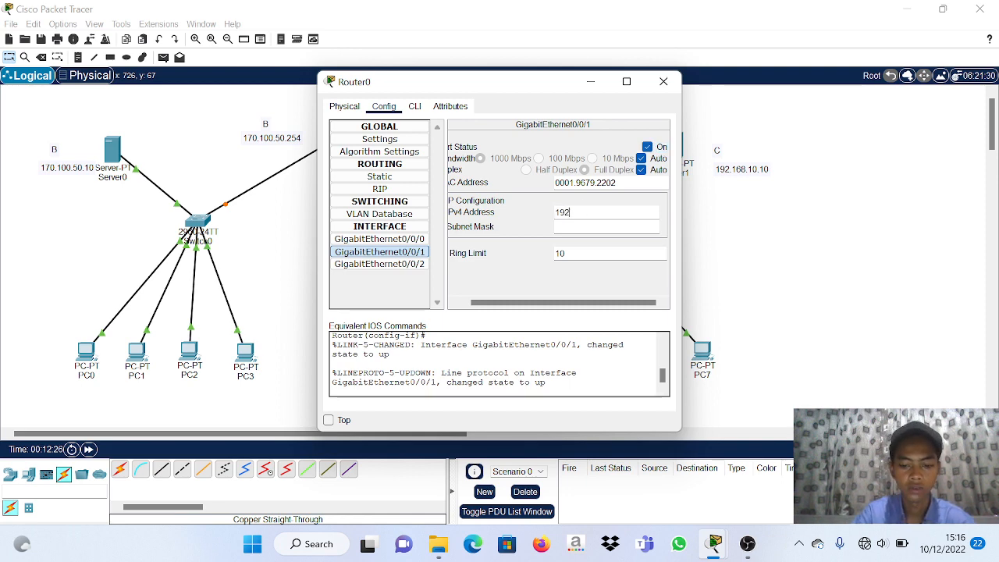
pyautogui.write('192.168.10.254')
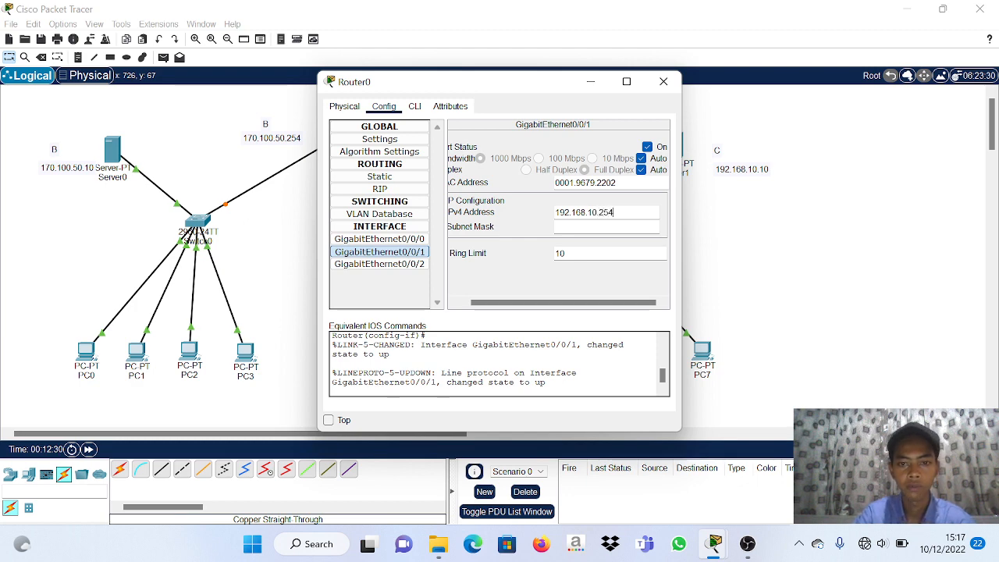
pyautogui.click(663, 84)
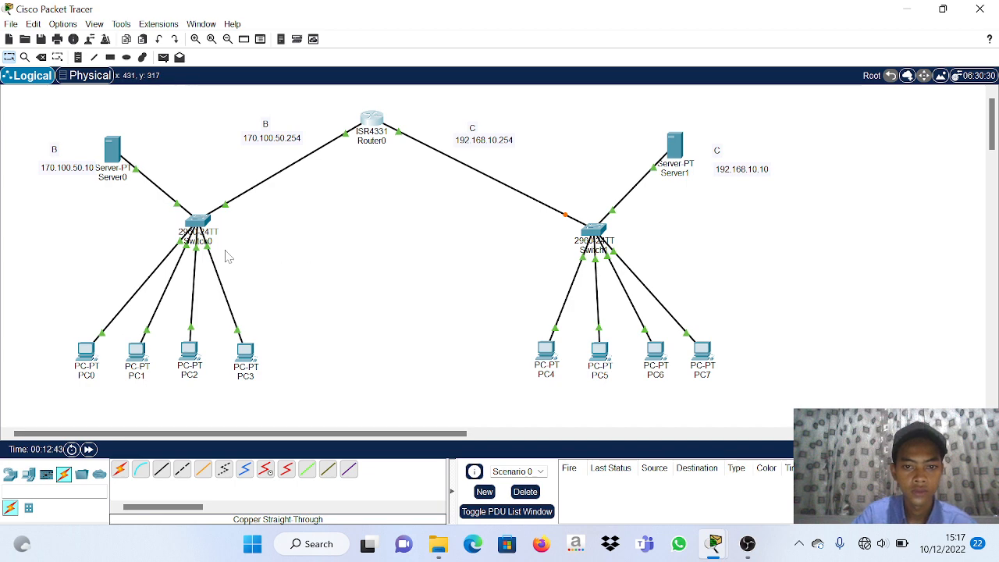
# Switch PC0's IPv4 configuration on FastEthernet0 to DHCP and close the PC's settings.
pyautogui.click(94, 360)
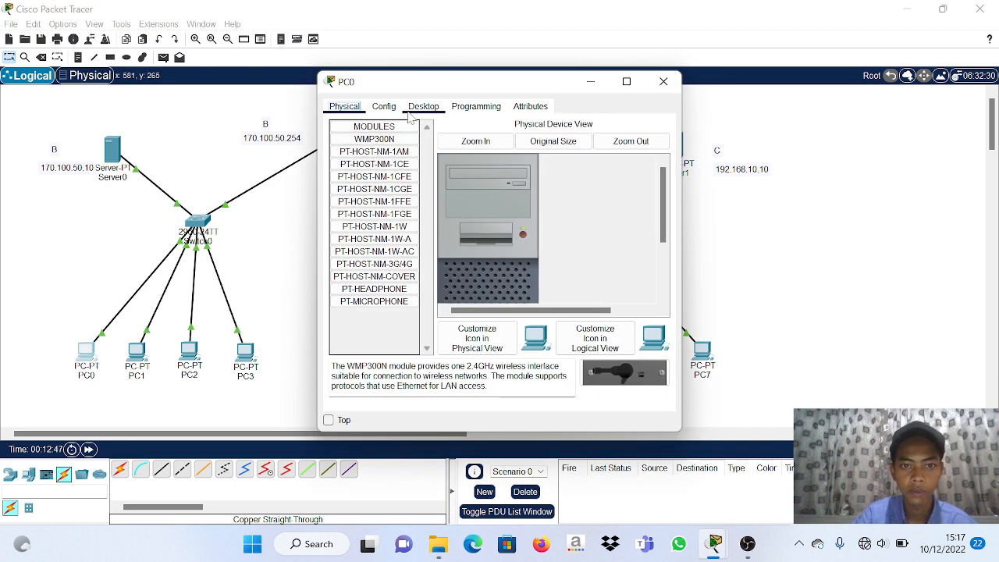
pyautogui.click(421, 107)
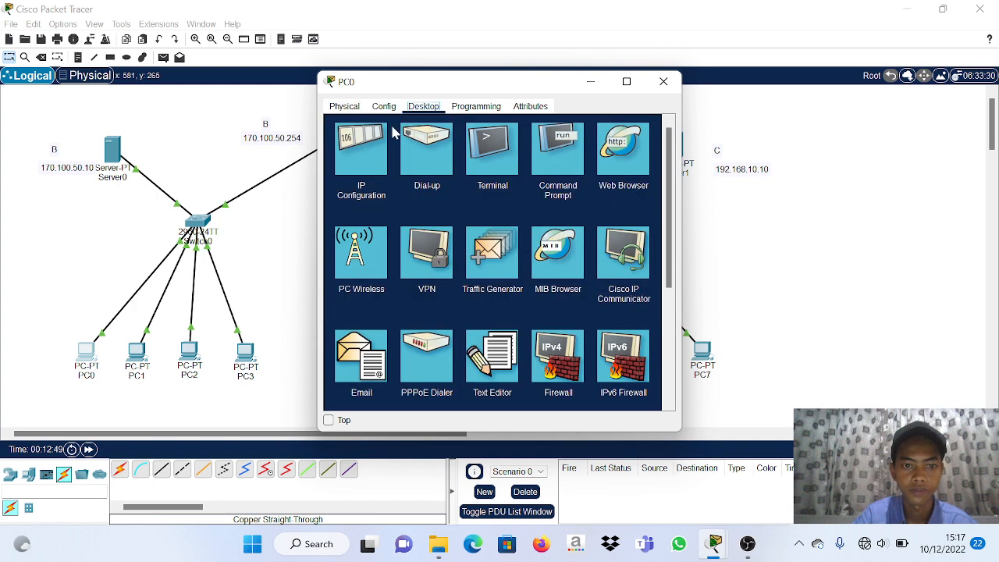
pyautogui.click(373, 156)
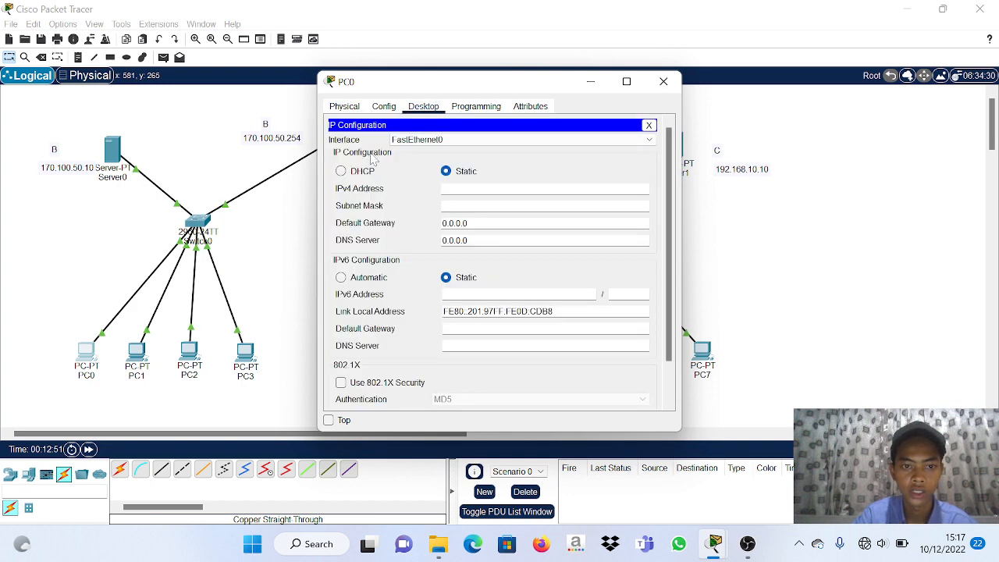
pyautogui.click(344, 172)
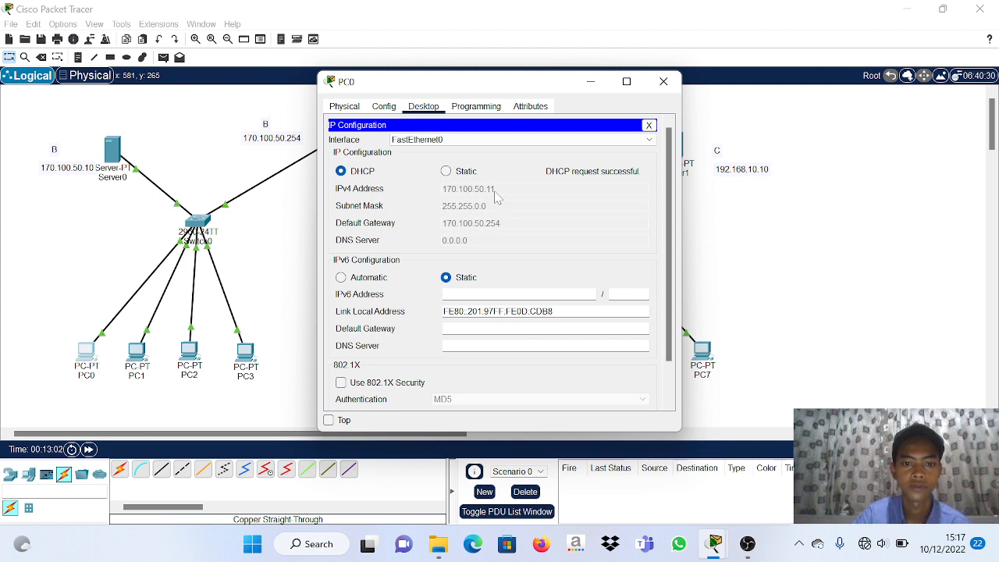
pyautogui.click(664, 82)
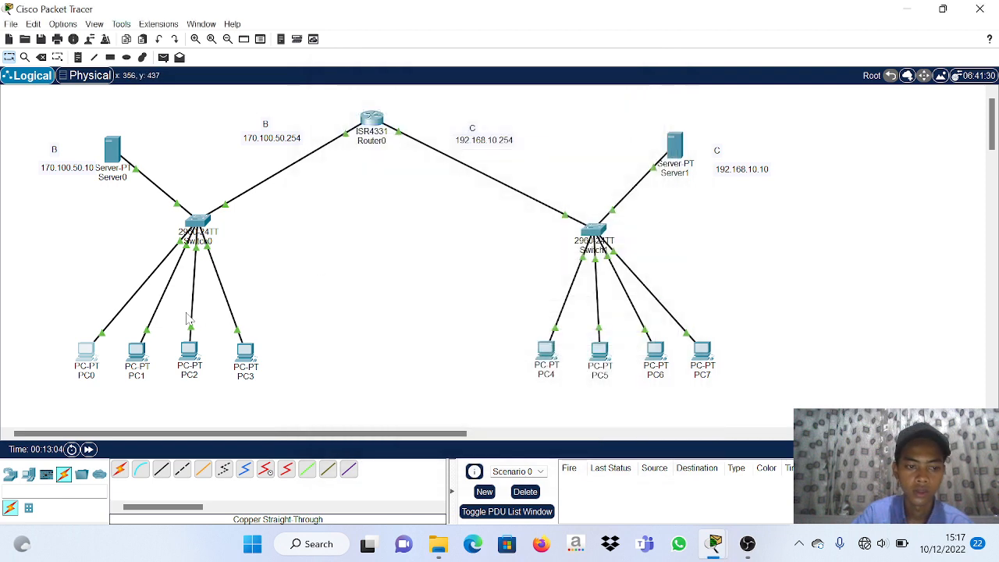
# Switch PC1's IPv4 configuration on FastEthernet0 to DHCP and close the PC's settings.
pyautogui.click(137, 353)
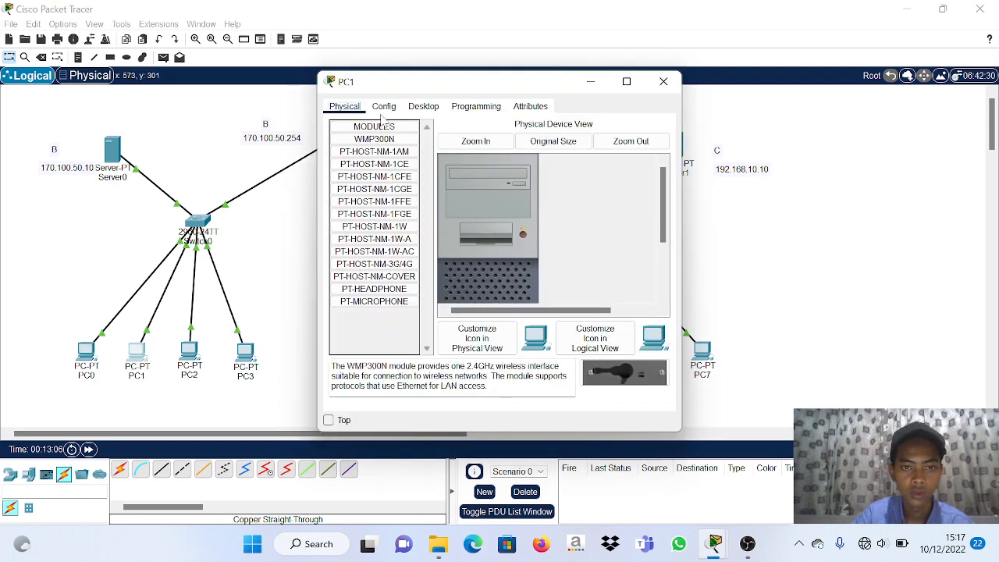
pyautogui.click(383, 109)
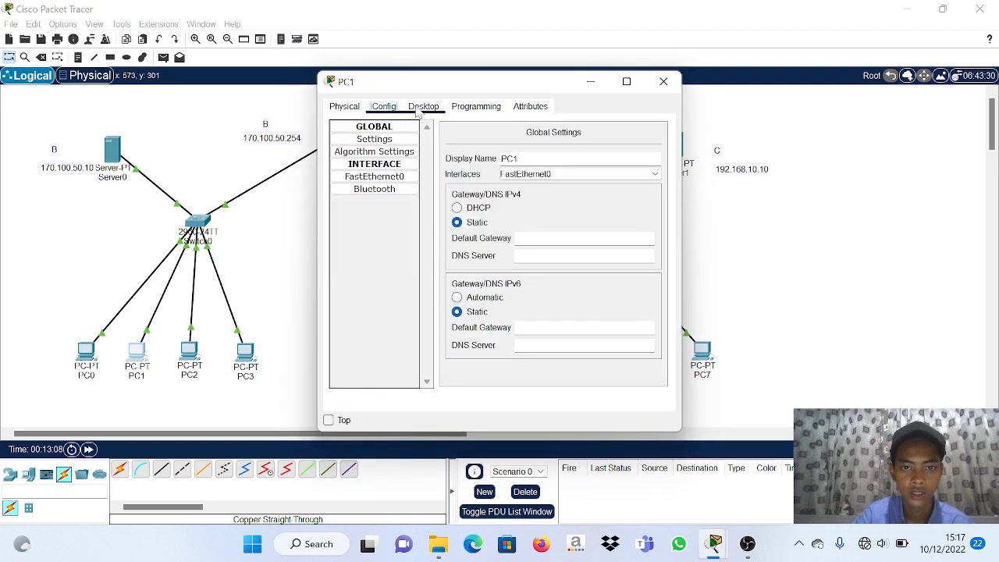
pyautogui.click(421, 109)
pyautogui.click(374, 148)
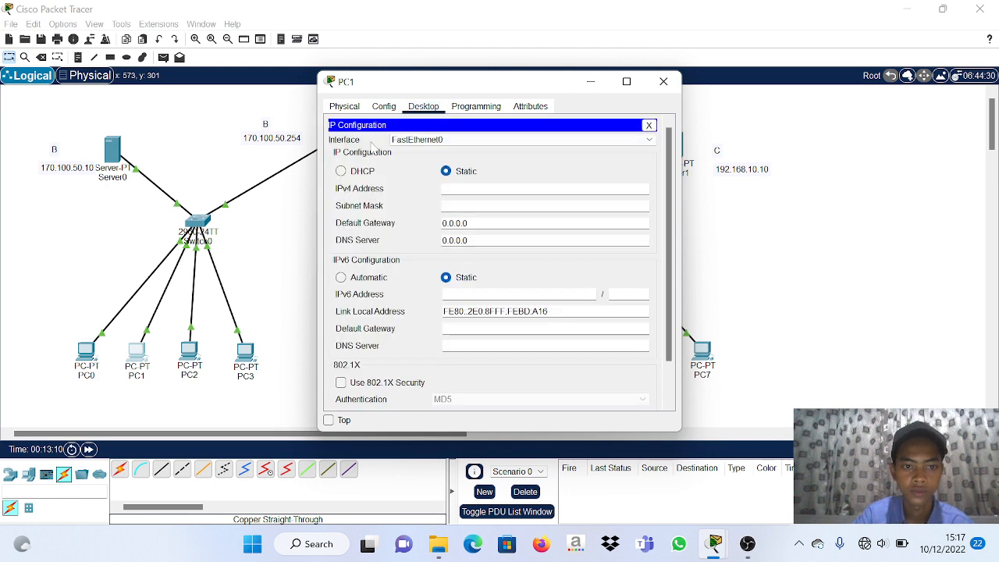
pyautogui.click(341, 171)
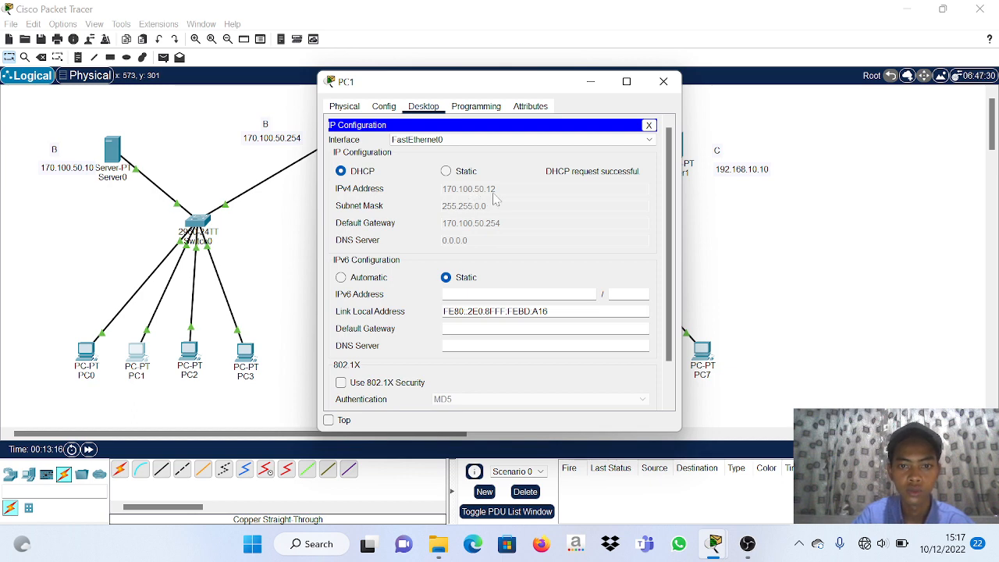
pyautogui.click(669, 90)
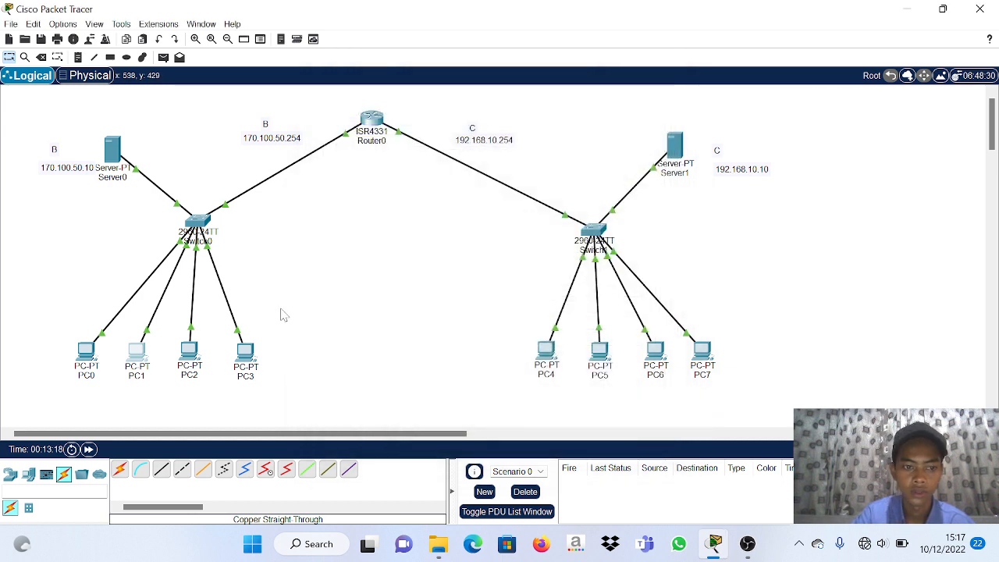
# Switch PC2's IPv4 configuration on FastEthernet0 to DHCP and close the PC's settings.
pyautogui.click(189, 352)
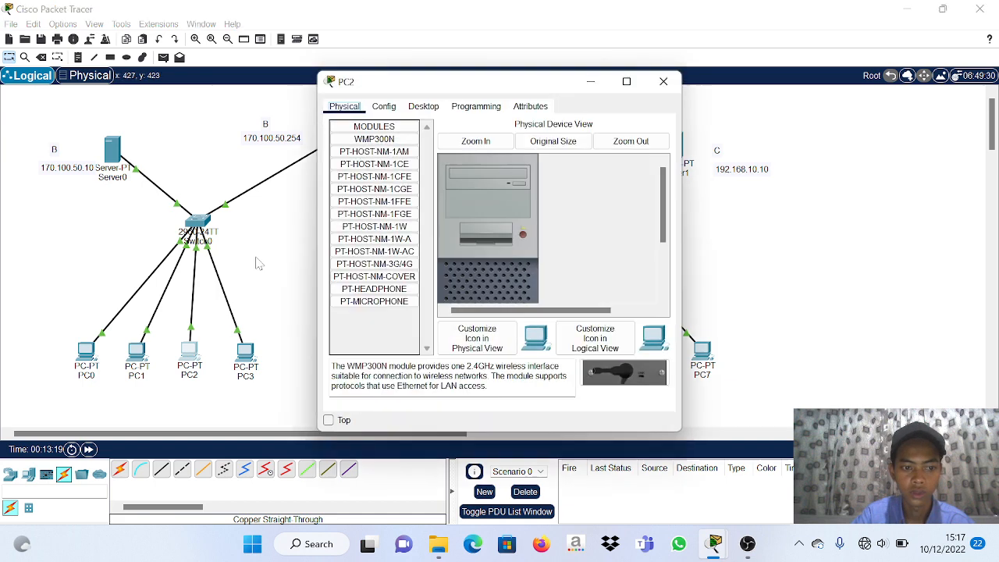
pyautogui.click(423, 107)
pyautogui.click(381, 143)
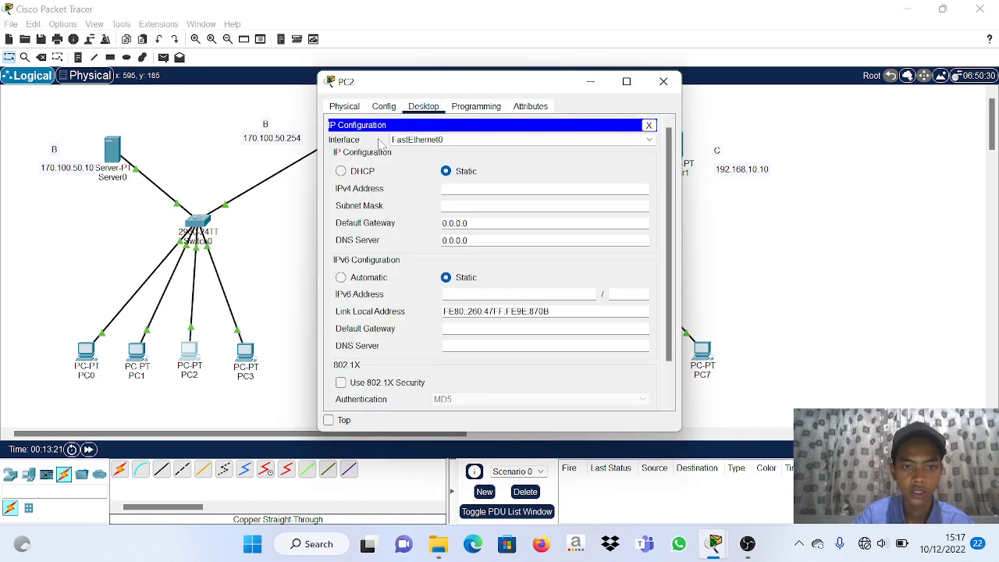
pyautogui.click(342, 171)
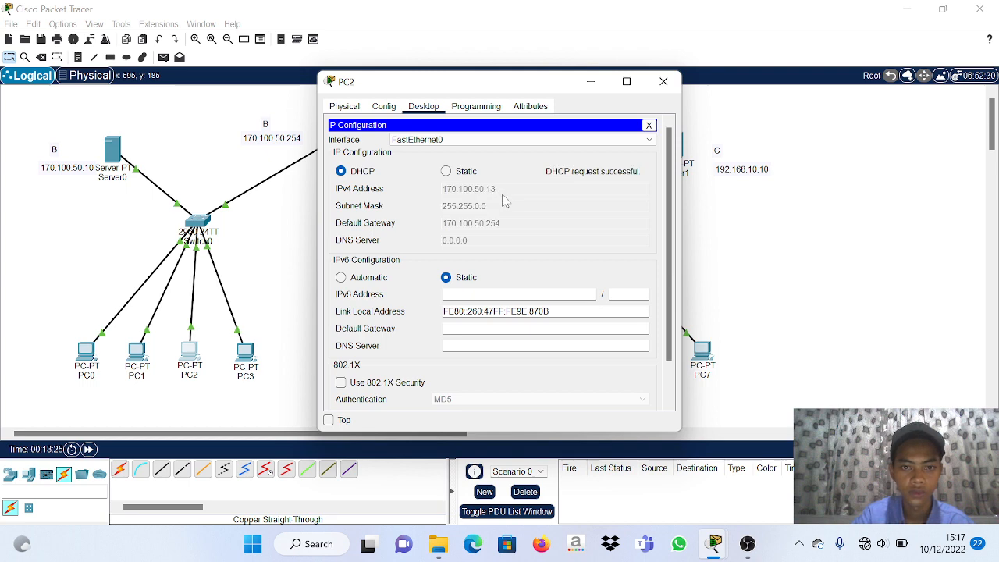
pyautogui.click(665, 83)
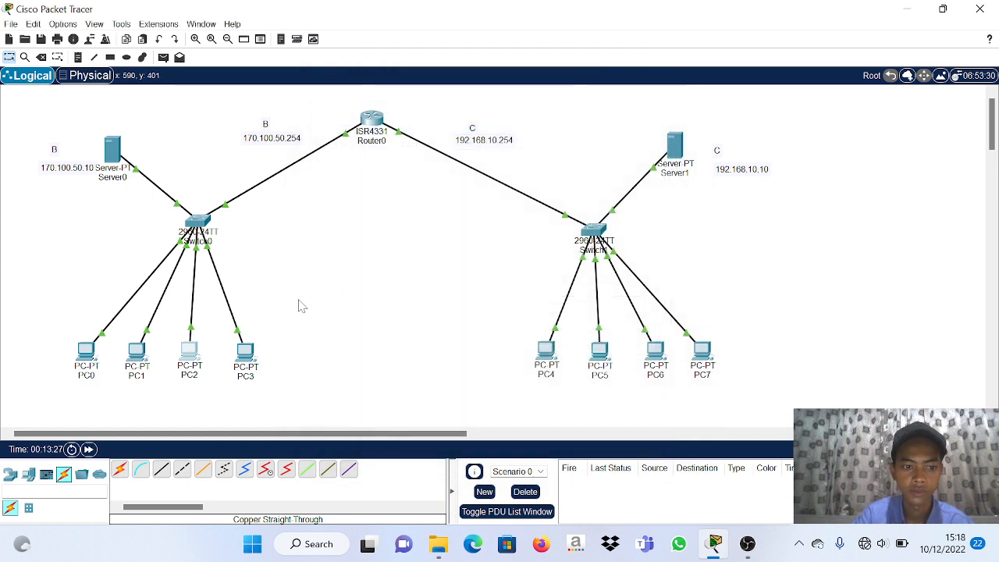
# Switch PC3's IPv4 configuration on FastEthernet0 to DHCP and close the PC's settings.
pyautogui.click(248, 356)
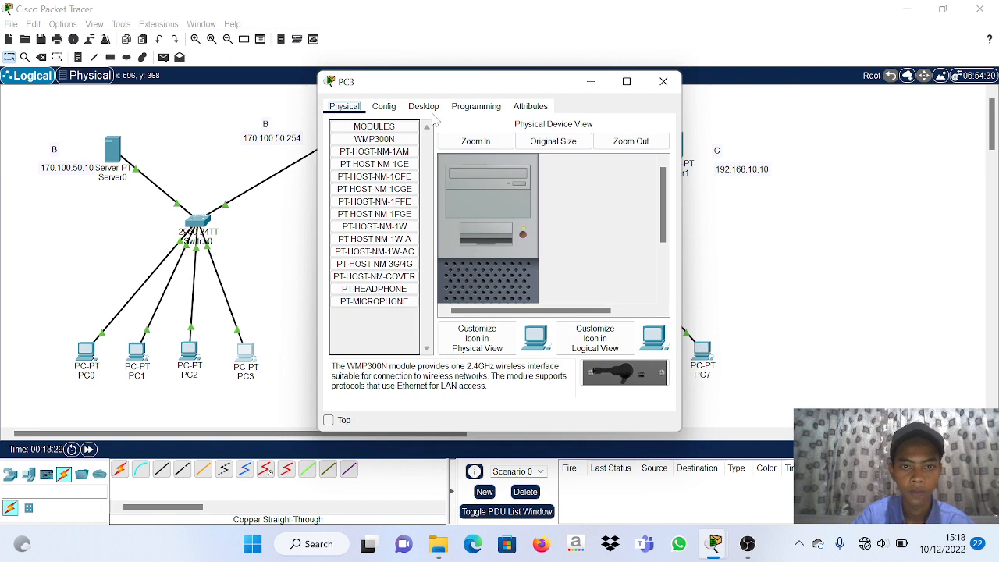
pyautogui.click(423, 107)
pyautogui.click(363, 152)
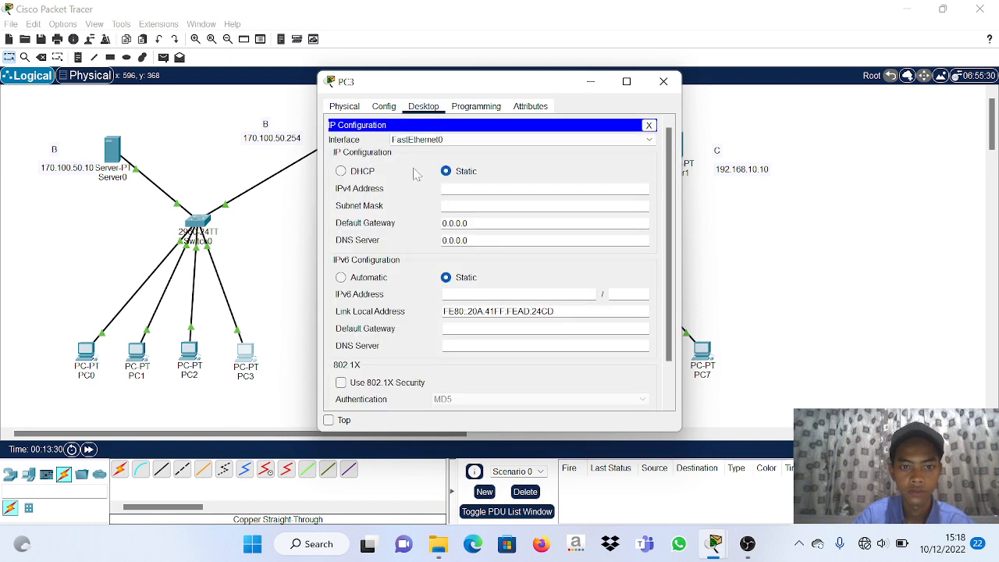
pyautogui.click(342, 172)
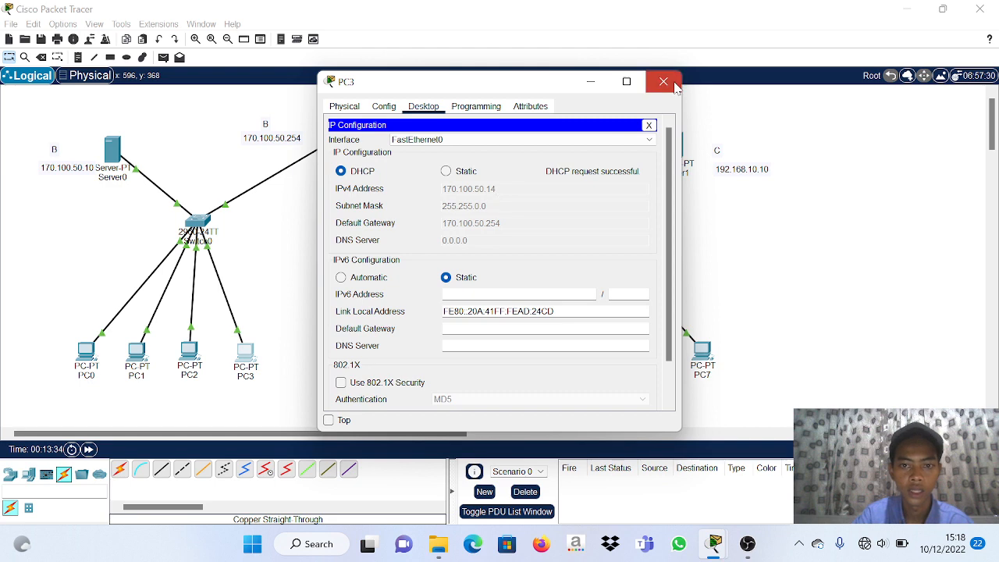
pyautogui.click(675, 84)
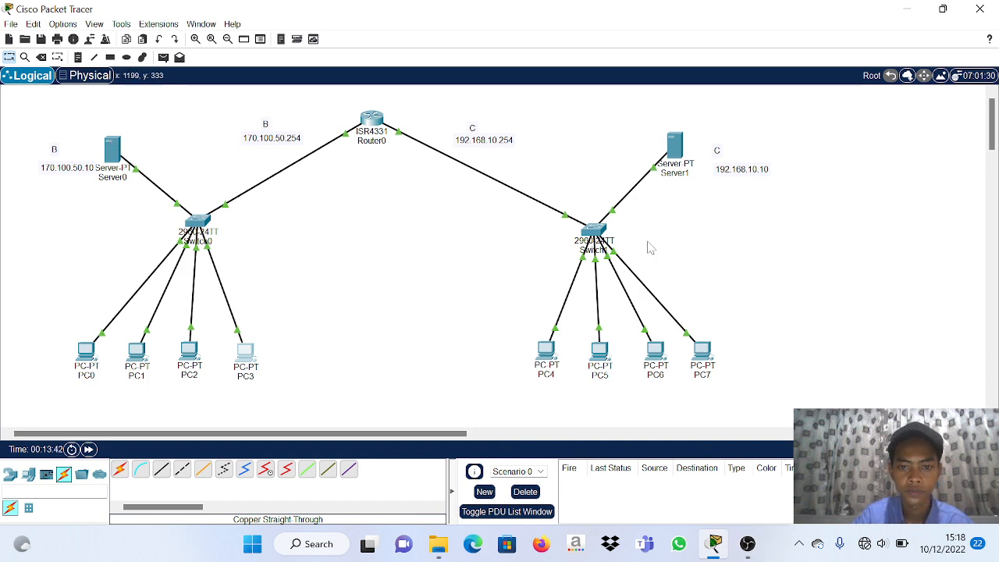
# Switch PC4's IPv4 configuration on FastEthernet0 to DHCP, check the assigned addresses and close the PC's settings.
pyautogui.click(545, 350)
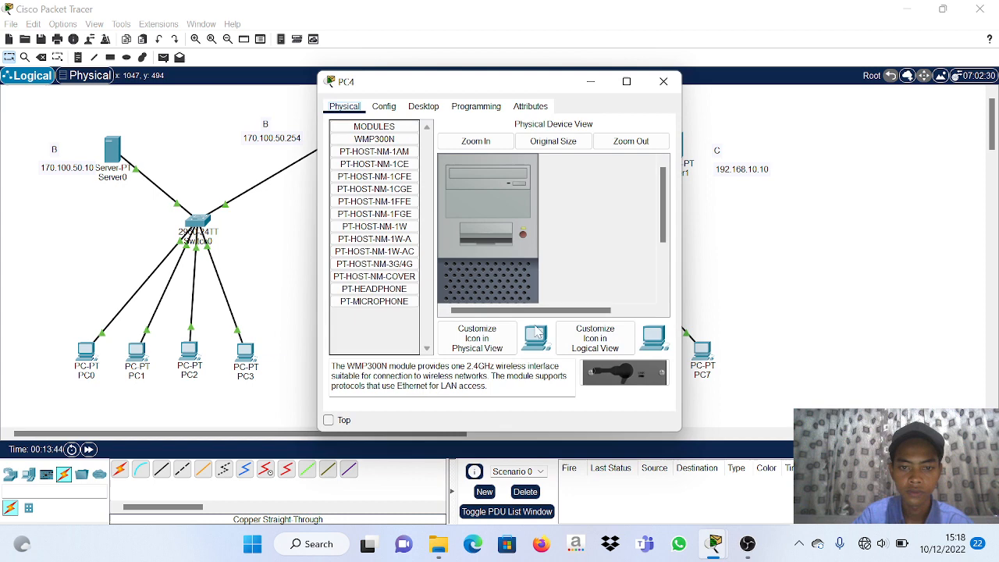
pyautogui.click(425, 108)
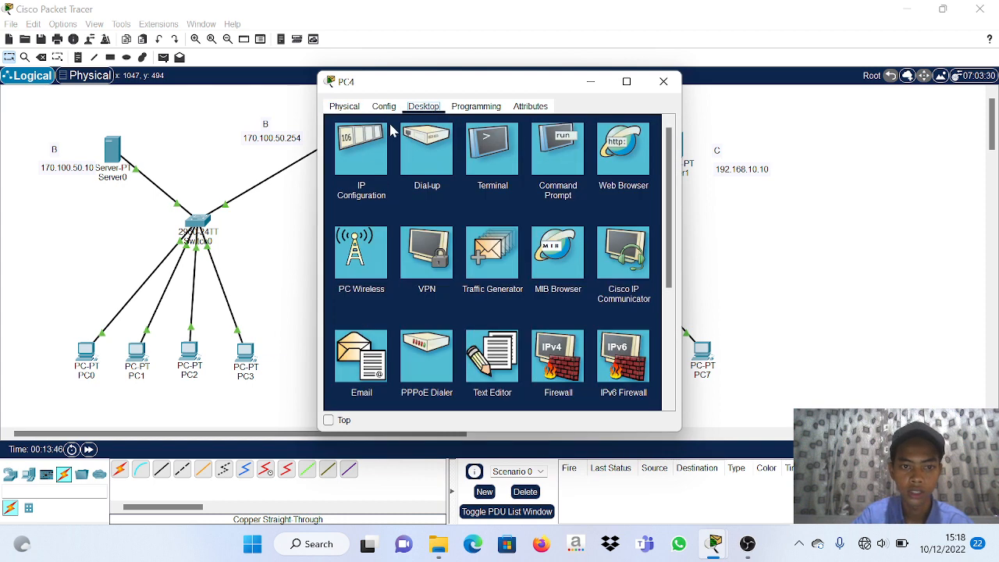
pyautogui.click(374, 139)
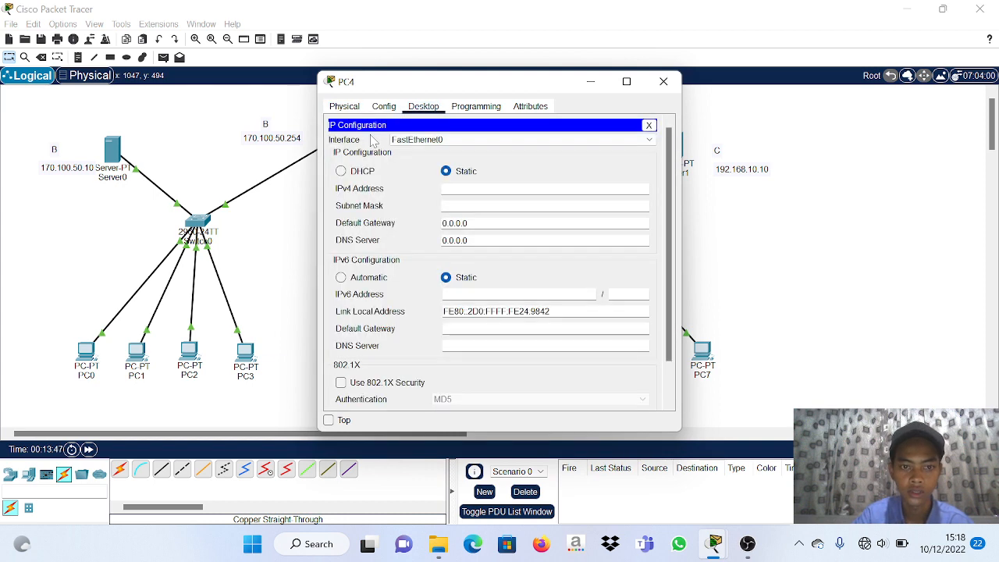
pyautogui.click(341, 171)
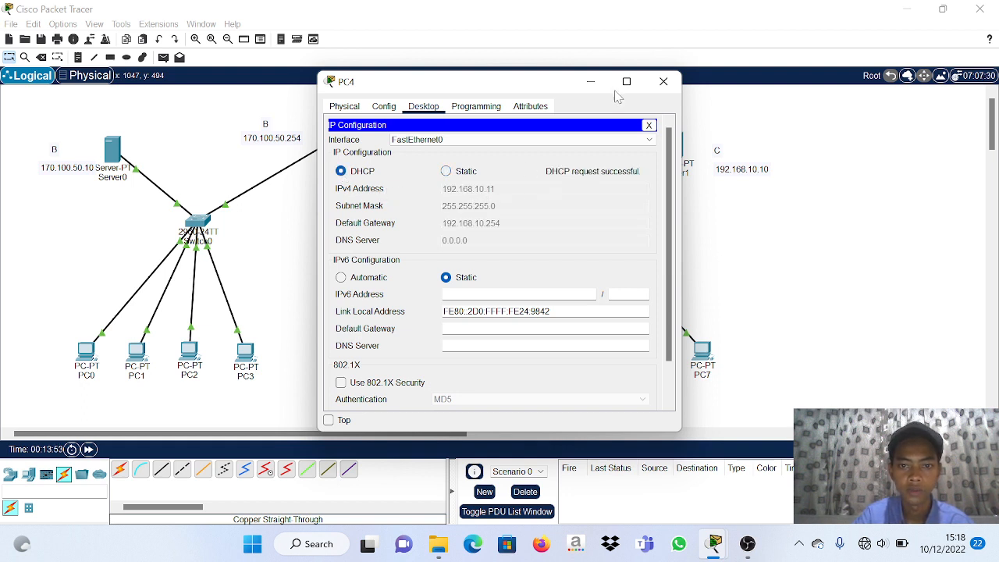
pyautogui.moveTo(546, 85); pyautogui.dragTo(294, 88)
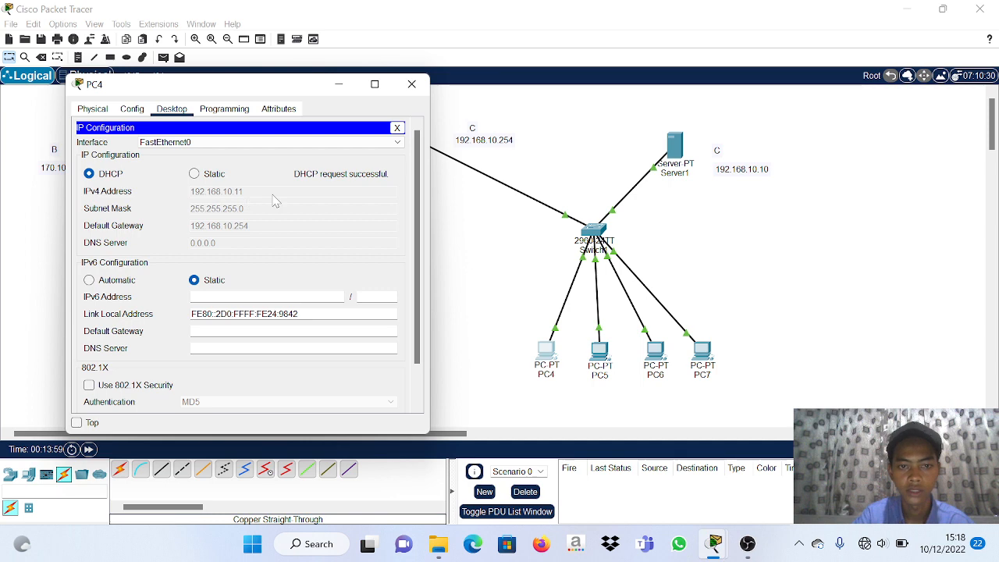
pyautogui.click(399, 91)
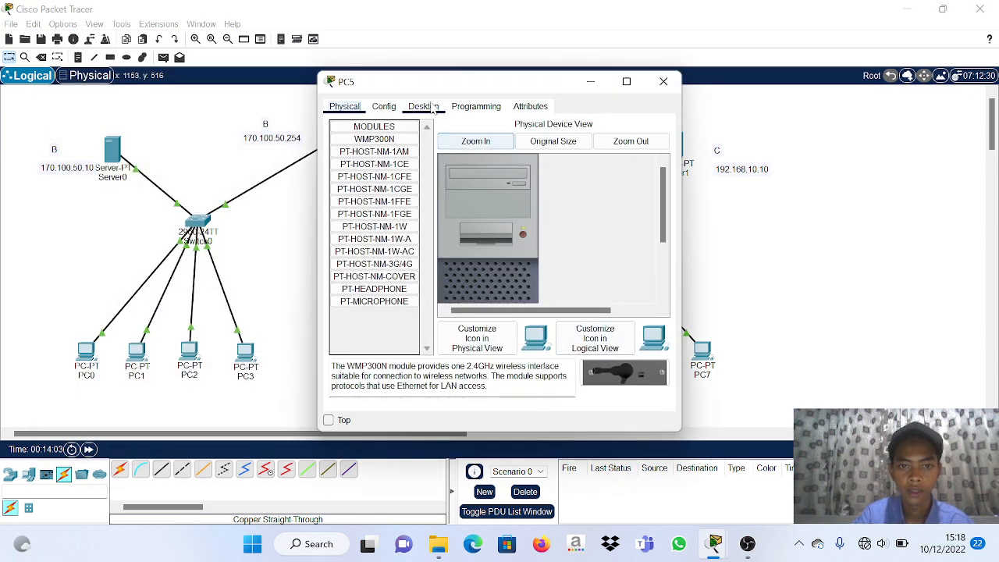
# Switch PC5's IPv4 configuration on FastEthernet0 to DHCP and close the PC's settings.
pyautogui.click(423, 106)
pyautogui.click(360, 144)
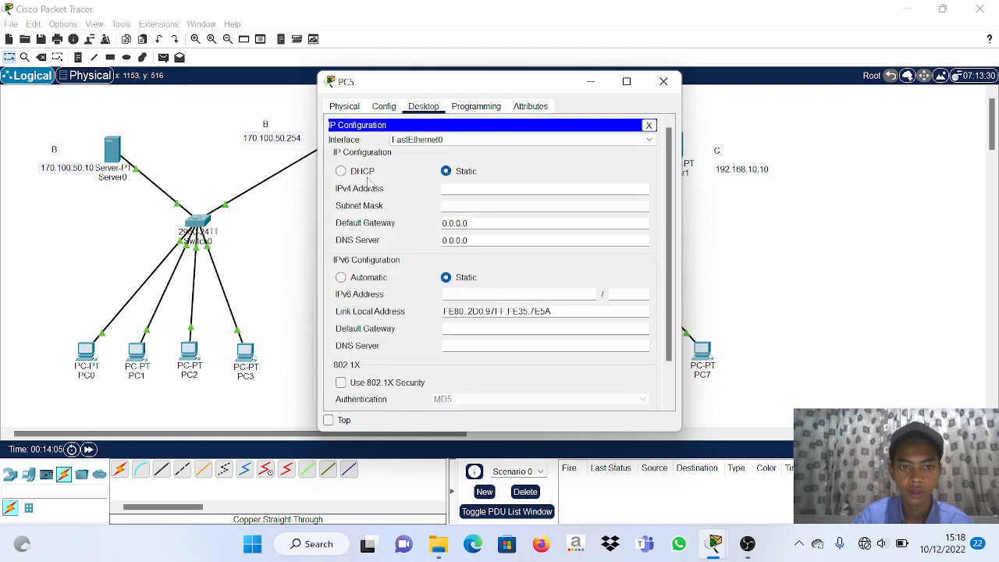
pyautogui.click(363, 173)
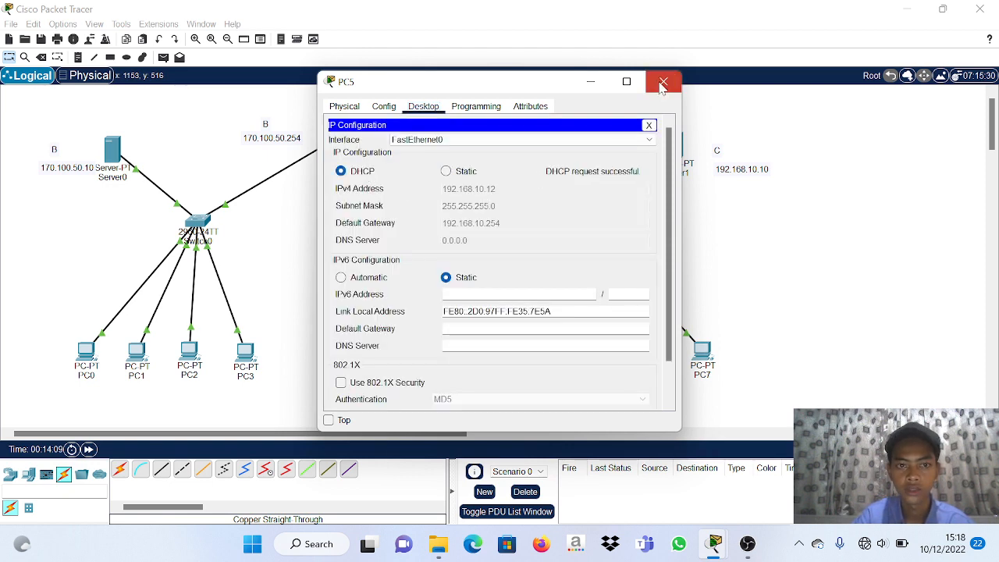
pyautogui.click(664, 82)
# Switch PC6's IPv4 configuration on FastEthernet0 to DHCP and close the PC's settings.
pyautogui.click(656, 352)
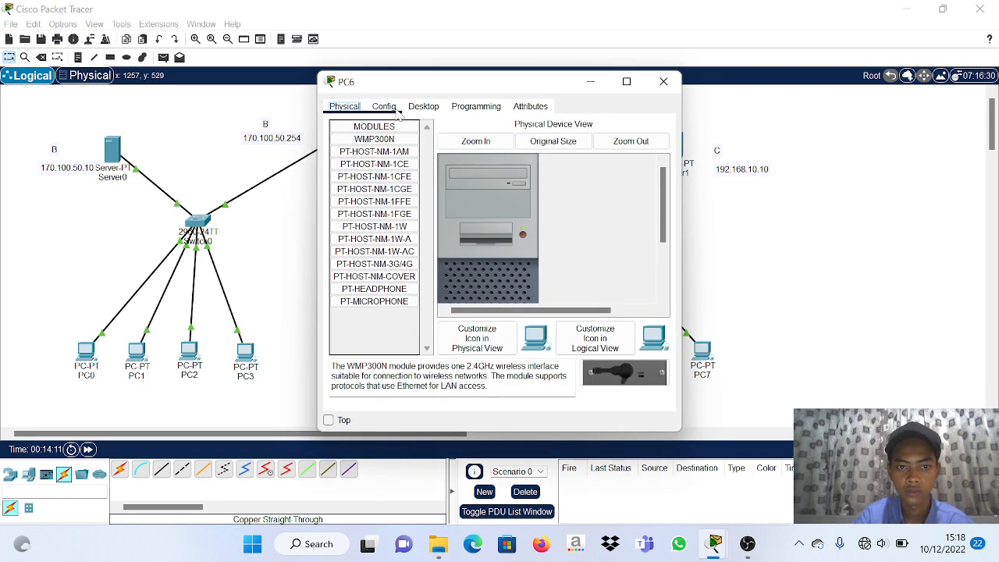
pyautogui.click(398, 110)
pyautogui.click(424, 110)
pyautogui.click(378, 140)
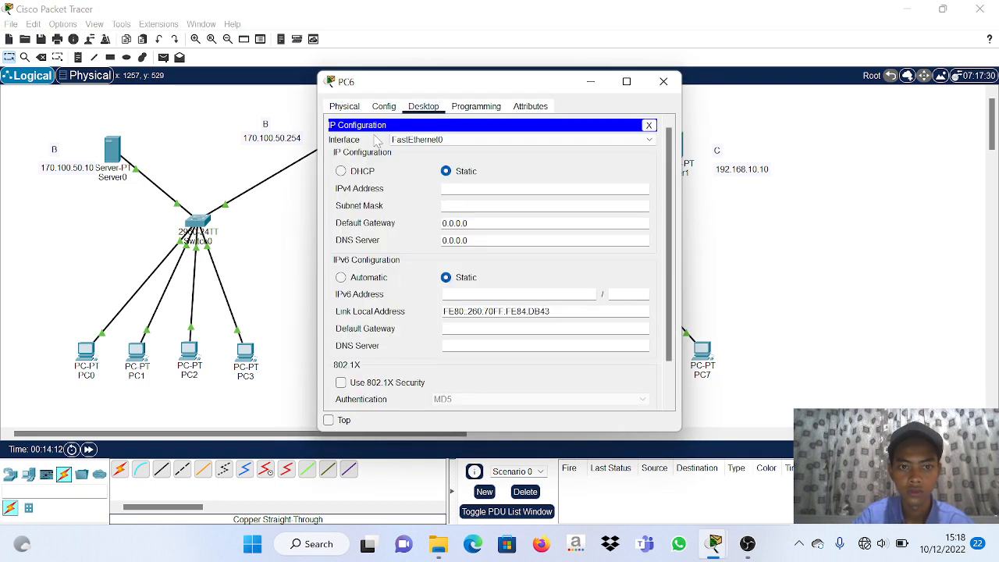
pyautogui.click(359, 174)
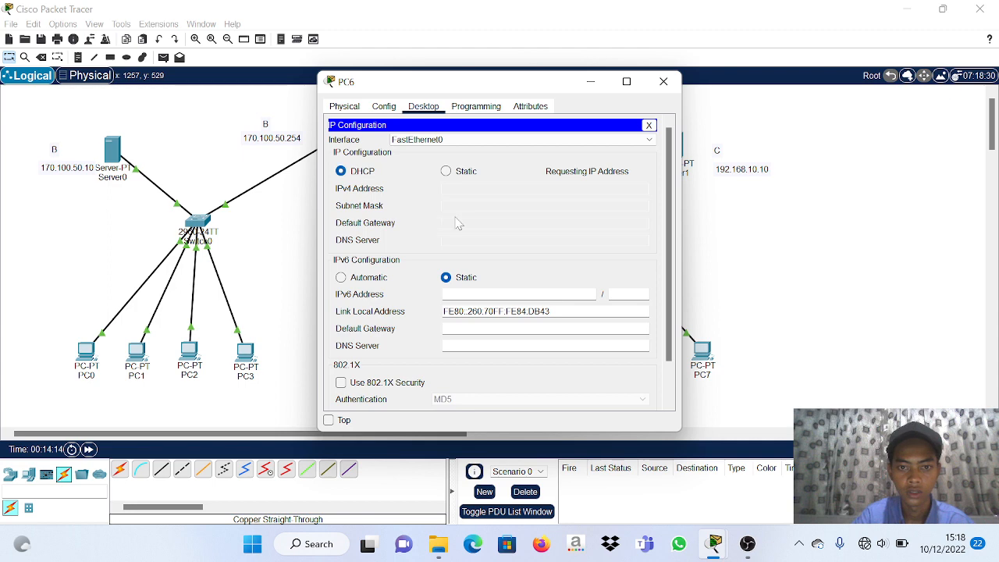
pyautogui.click(663, 81)
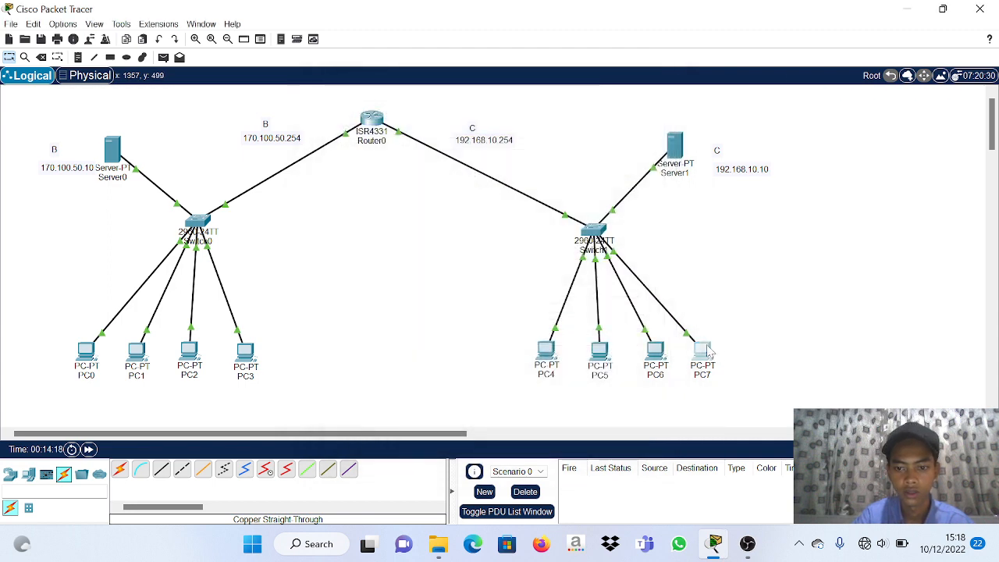
# Switch PC7's IPv4 configuration on FastEthernet0 to DHCP and close the PC's settings.
pyautogui.click(705, 351)
pyautogui.click(664, 81)
pyautogui.click(701, 353)
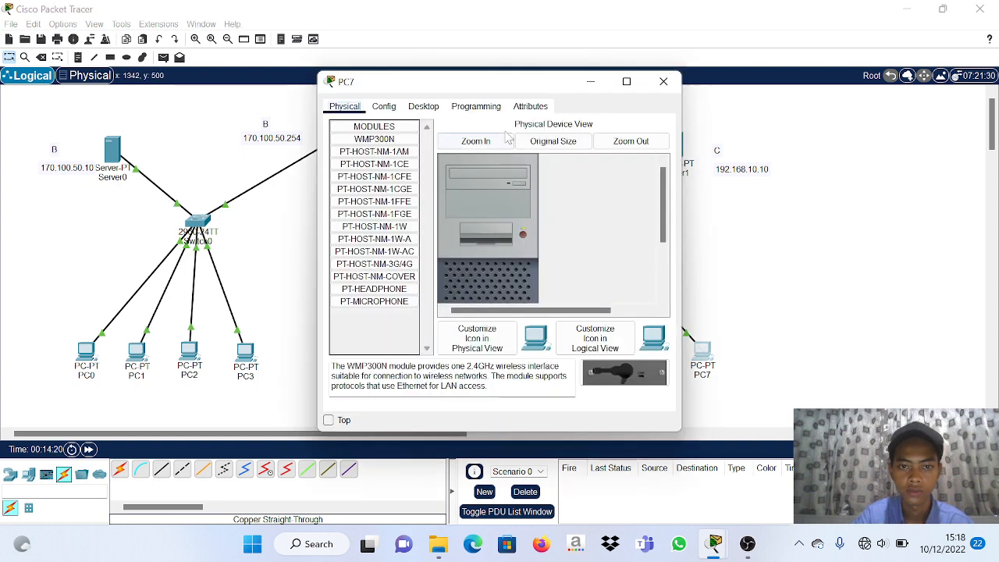
pyautogui.click(430, 108)
pyautogui.click(379, 147)
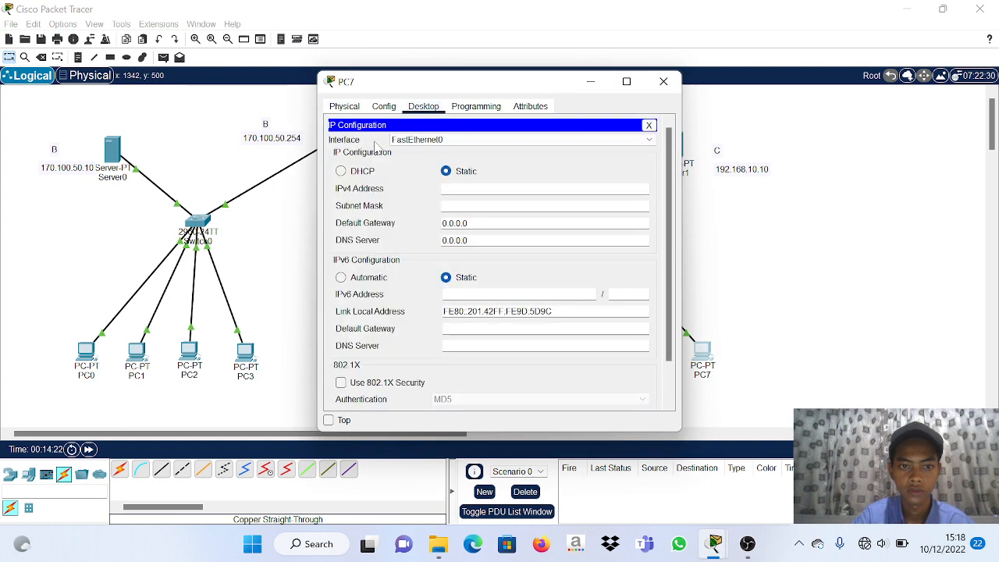
pyautogui.click(342, 171)
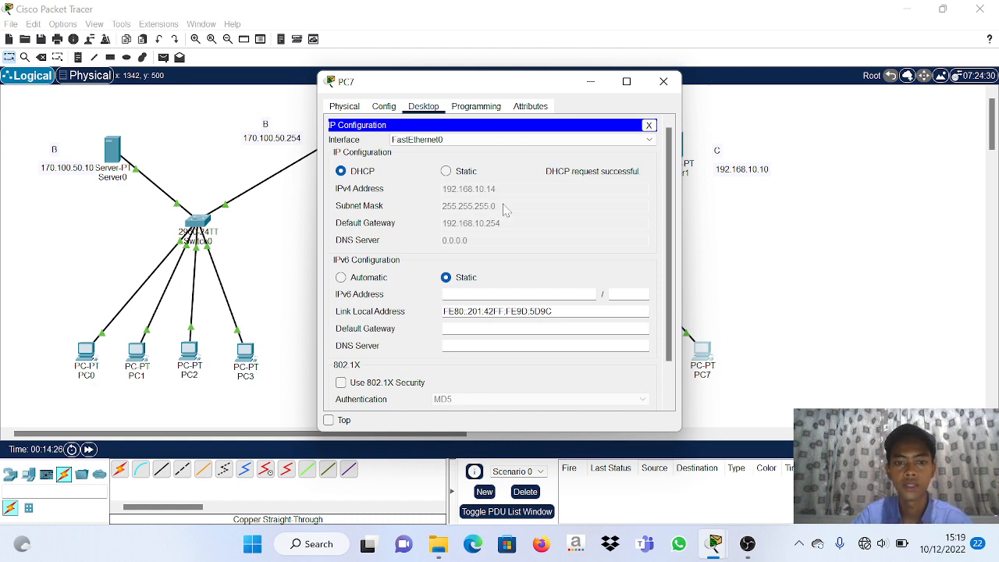
pyautogui.click(664, 81)
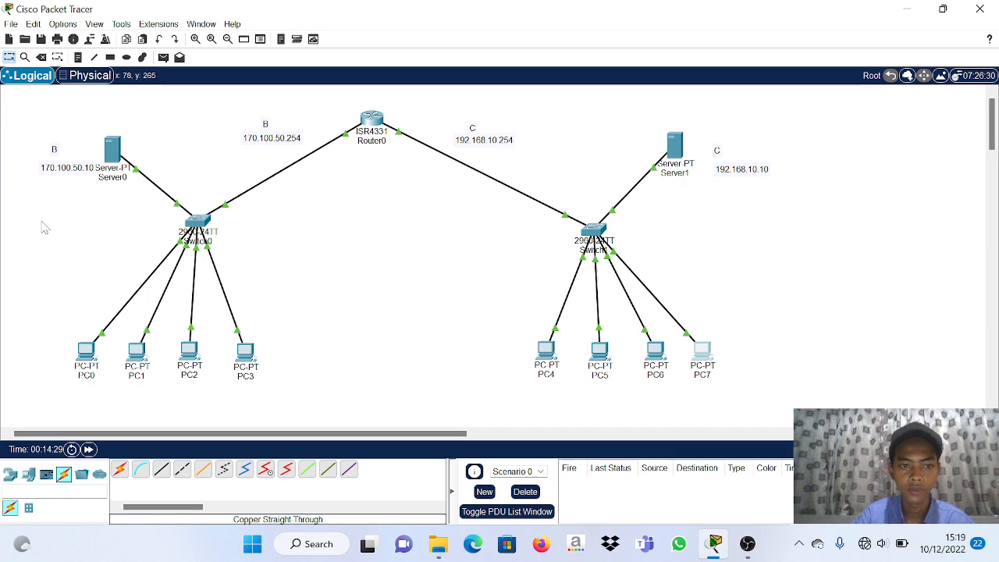
pyautogui.click(116, 149)
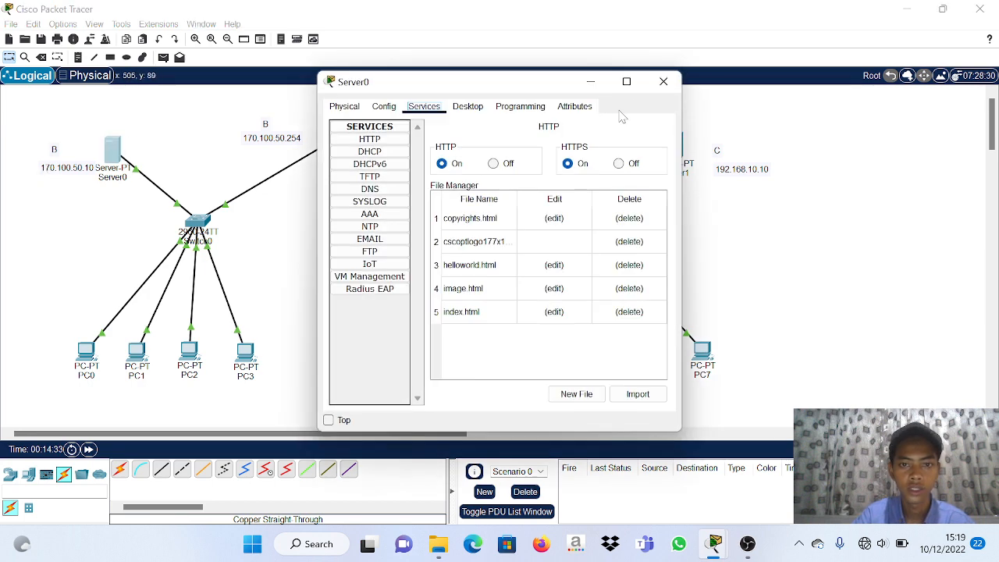
pyautogui.click(664, 81)
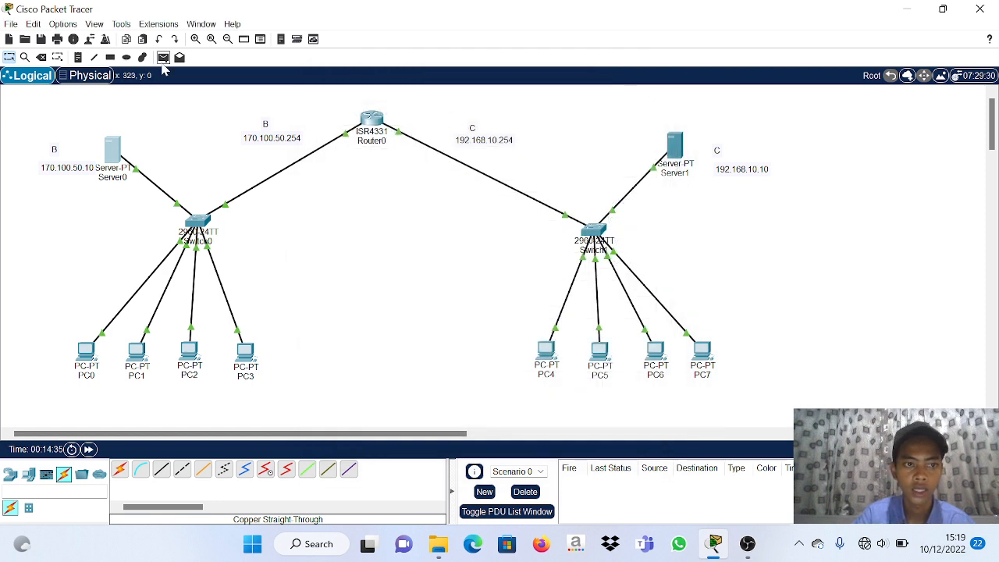
# Test the link between the two networks by sending a simple PDU from Server0 to Server1 twice.
pyautogui.click(162, 59)
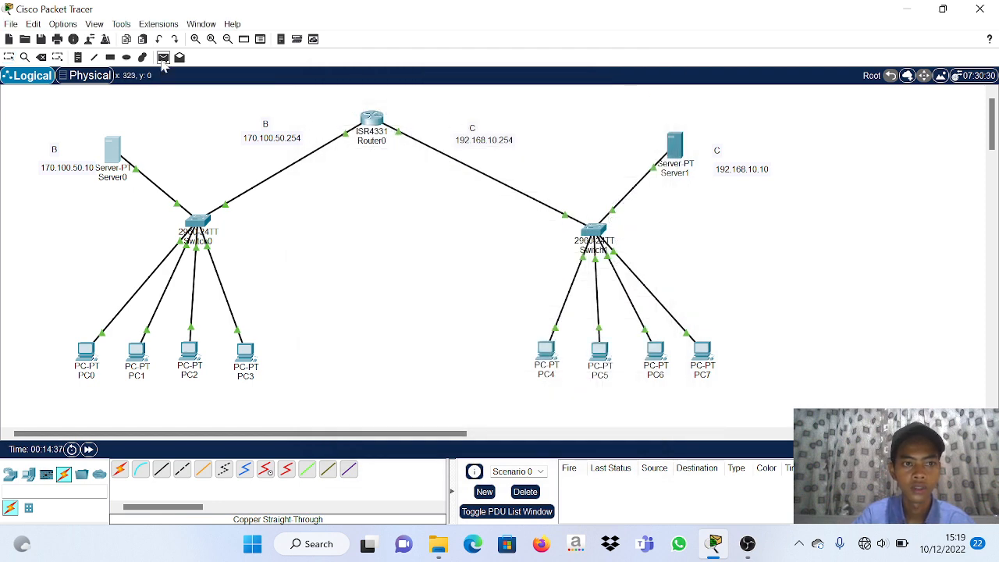
pyautogui.click(116, 150)
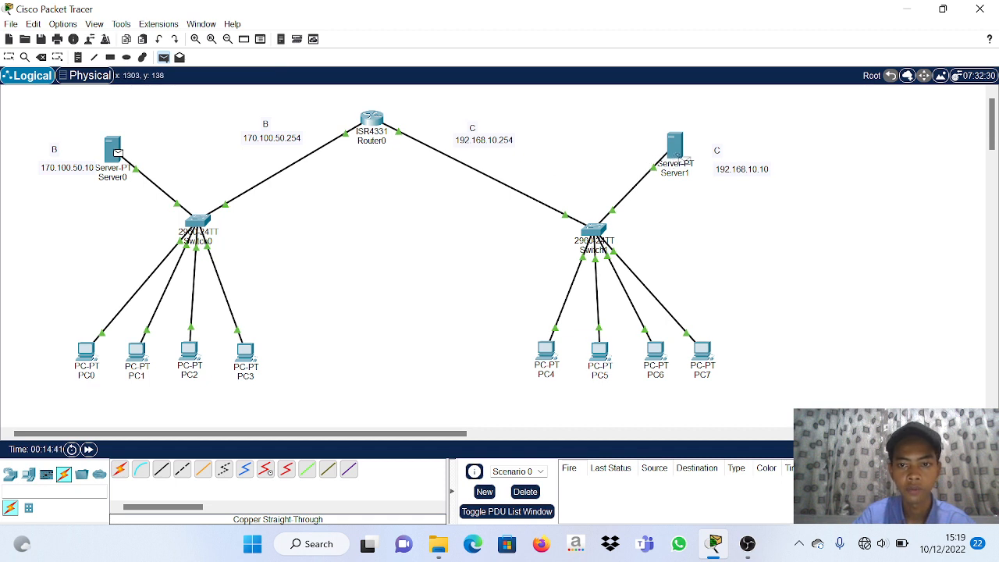
pyautogui.click(684, 162)
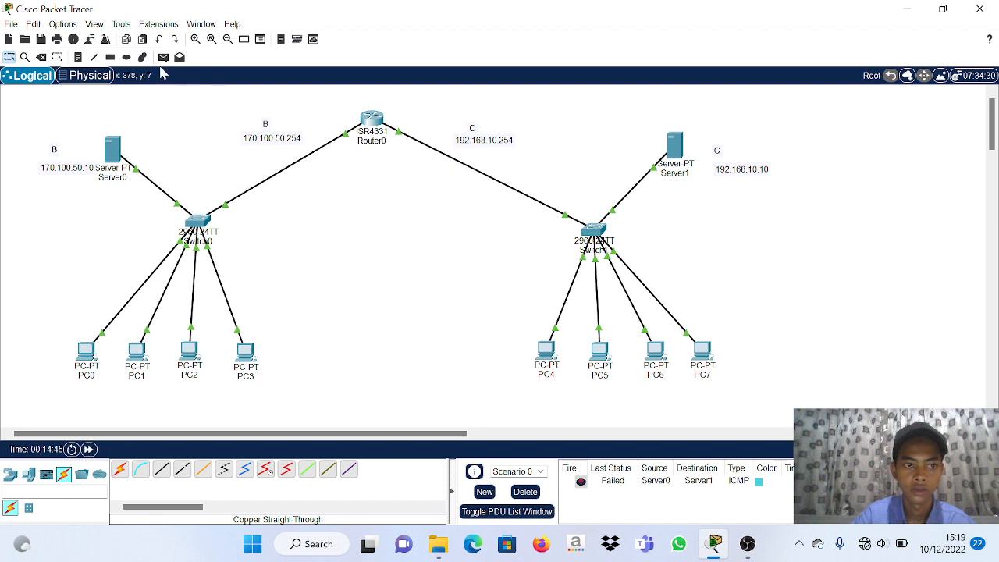
pyautogui.click(163, 57)
pyautogui.click(115, 153)
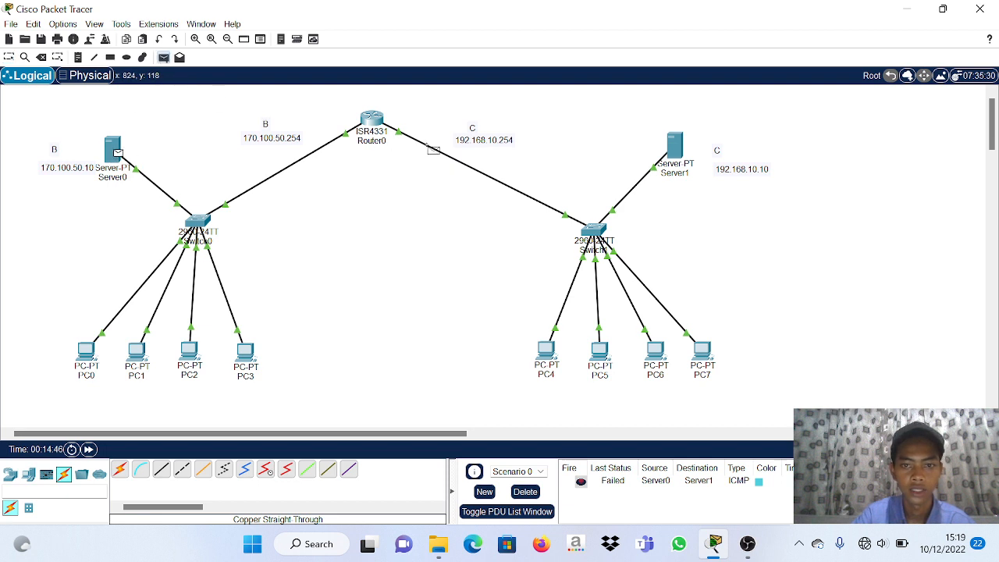
pyautogui.click(685, 154)
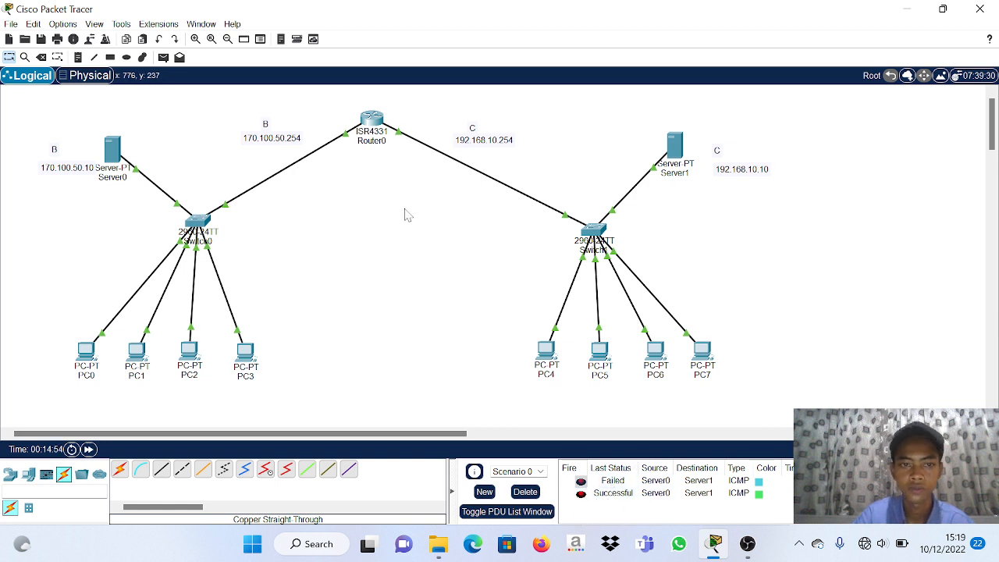
# Send a simple PDU from PC0 to PC4 twice and check both entries in the PDU list.
pyautogui.click(165, 59)
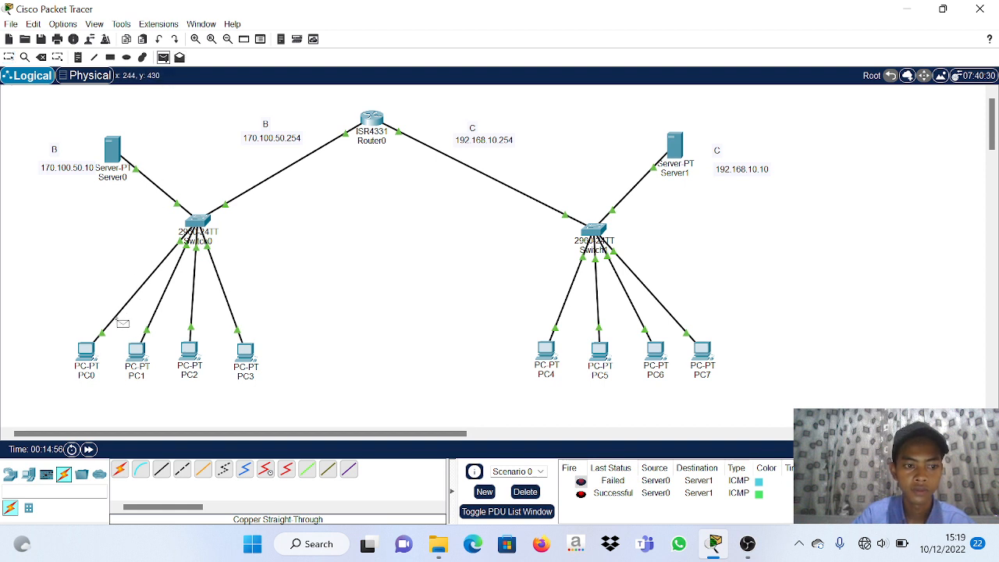
pyautogui.click(91, 356)
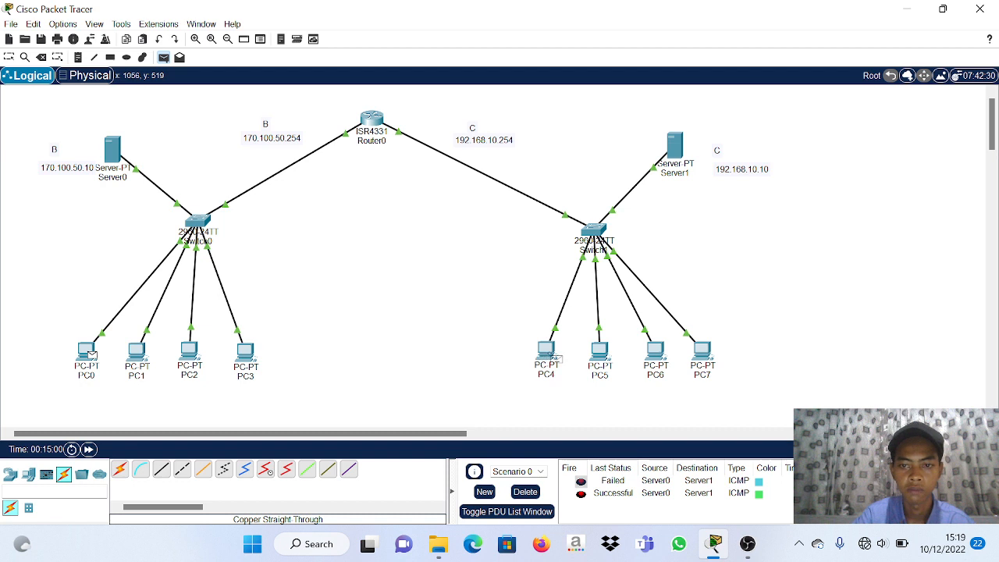
pyautogui.click(556, 359)
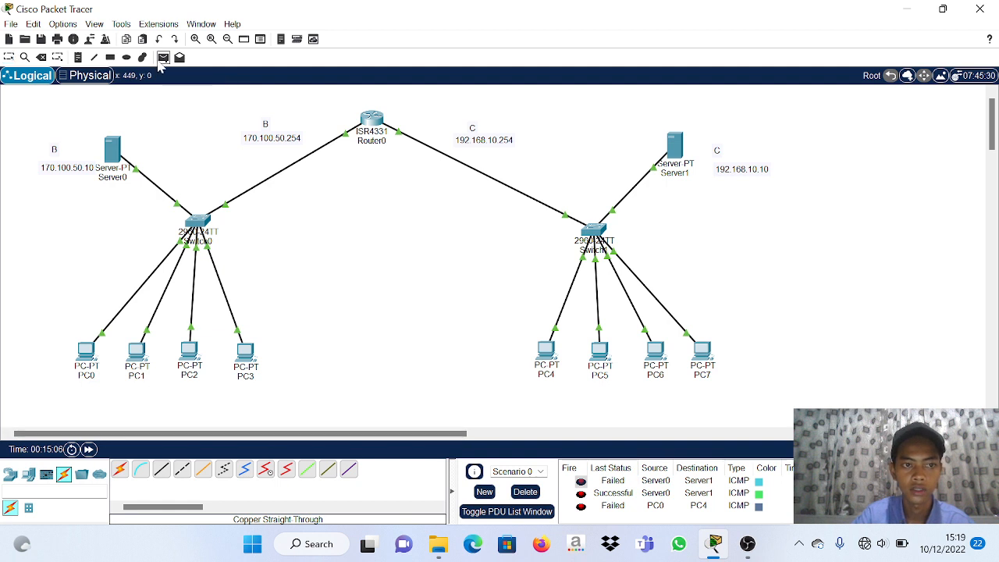
pyautogui.click(164, 57)
pyautogui.click(91, 355)
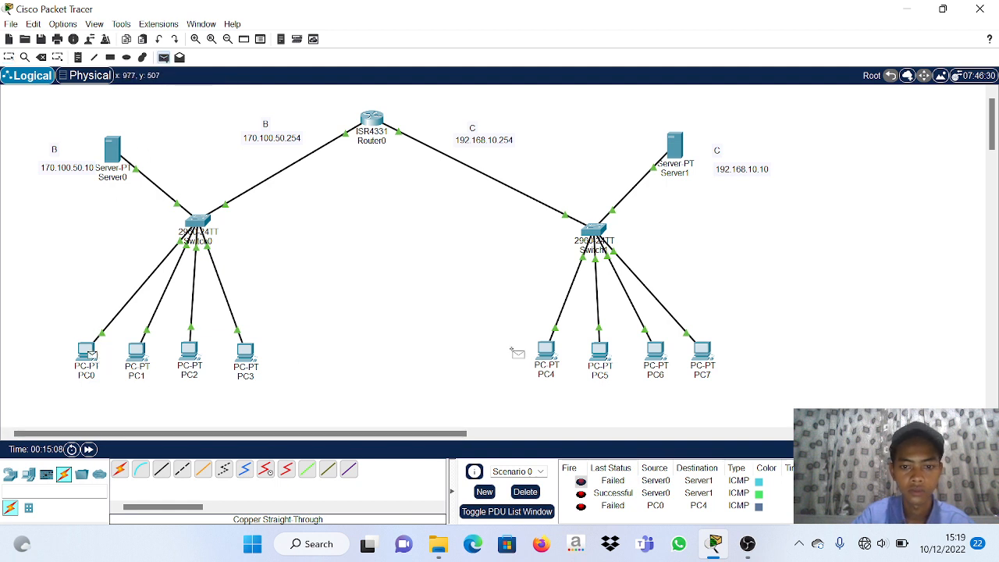
pyautogui.click(546, 353)
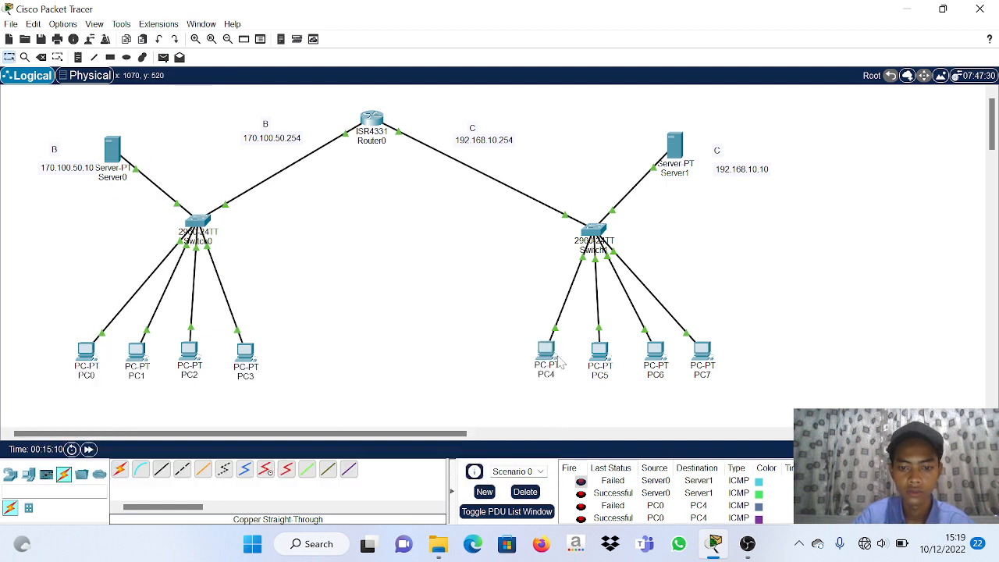
pyautogui.click(654, 483)
pyautogui.press('Delete')
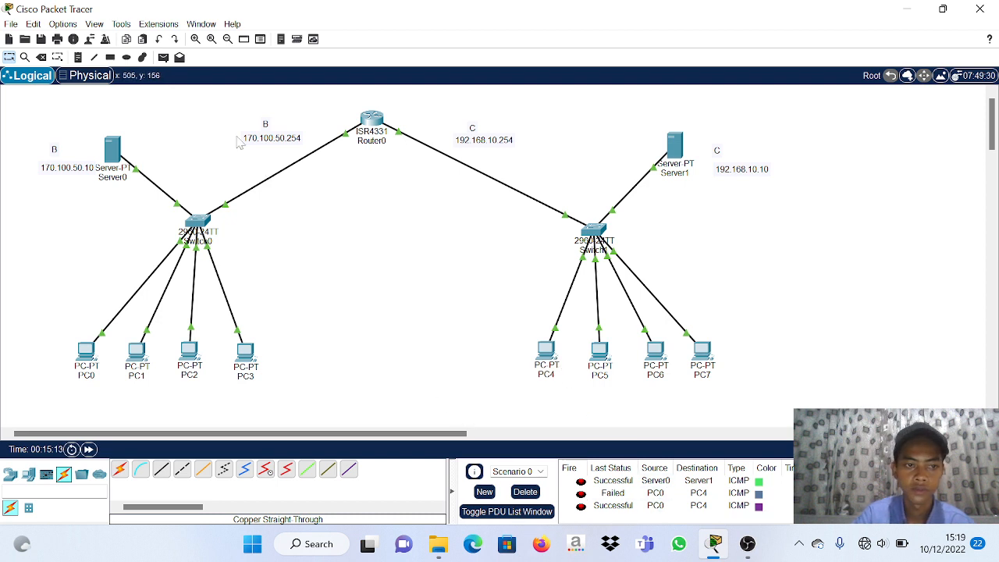
# Send a simple PDU from PC1 to PC5 twice, checking the delivery status in the PDU list after each attempt.
pyautogui.click(163, 59)
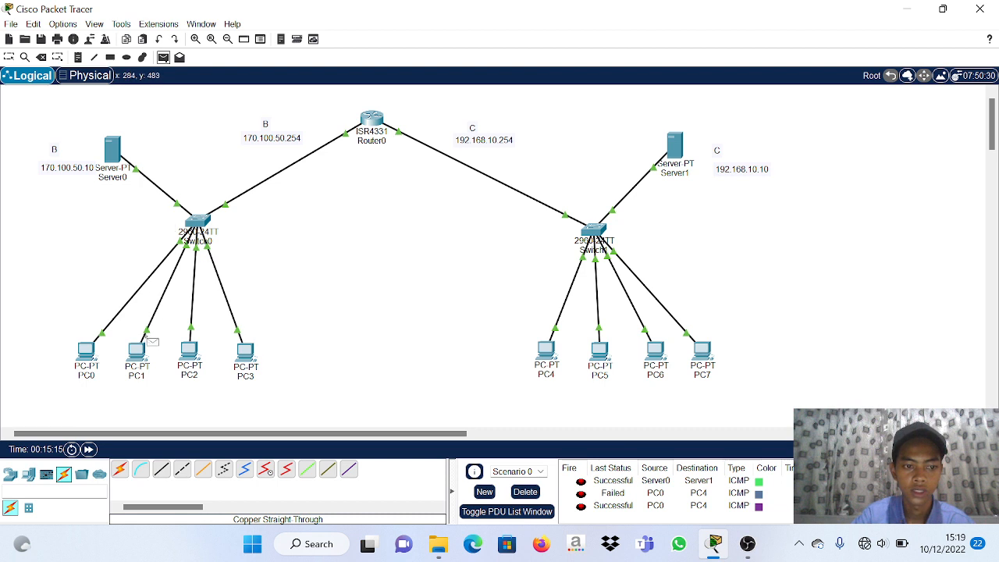
pyautogui.click(138, 356)
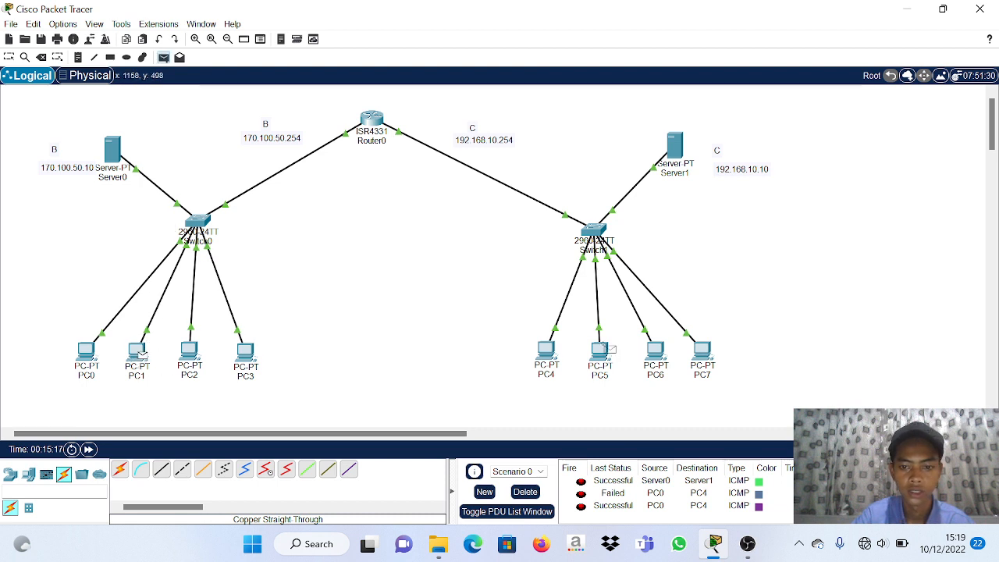
pyautogui.click(612, 357)
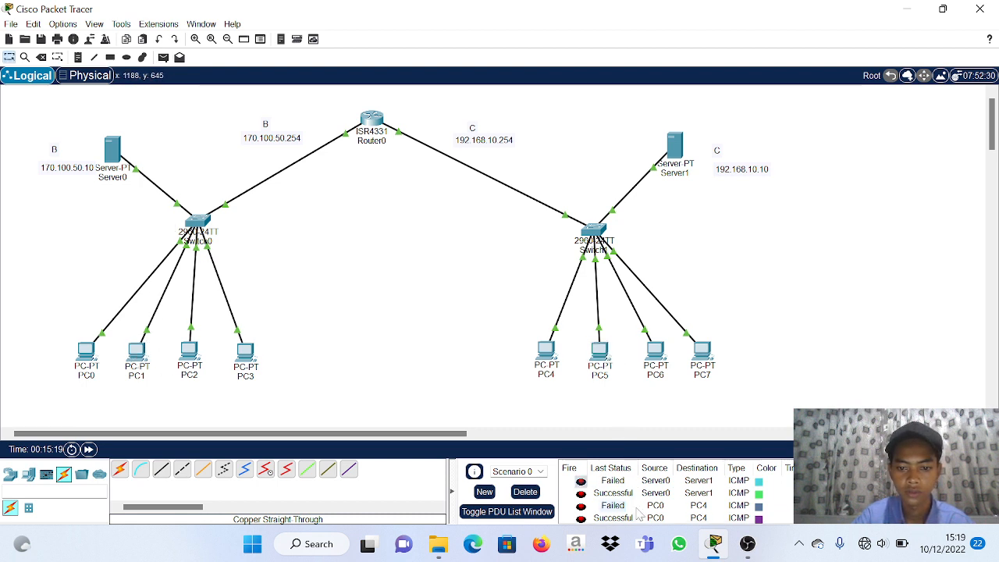
pyautogui.scroll(-1, 636, 504)
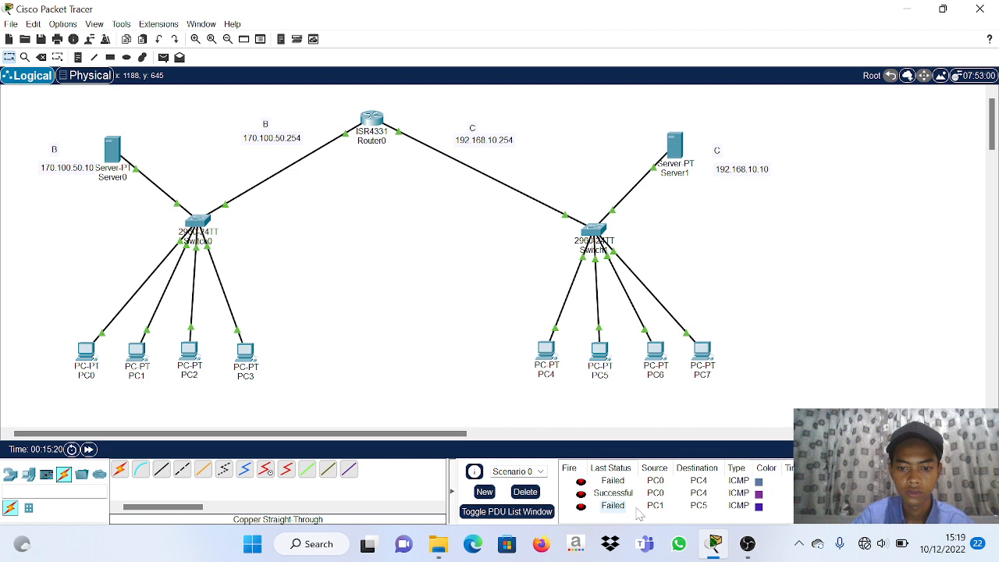
pyautogui.click(163, 57)
pyautogui.click(140, 355)
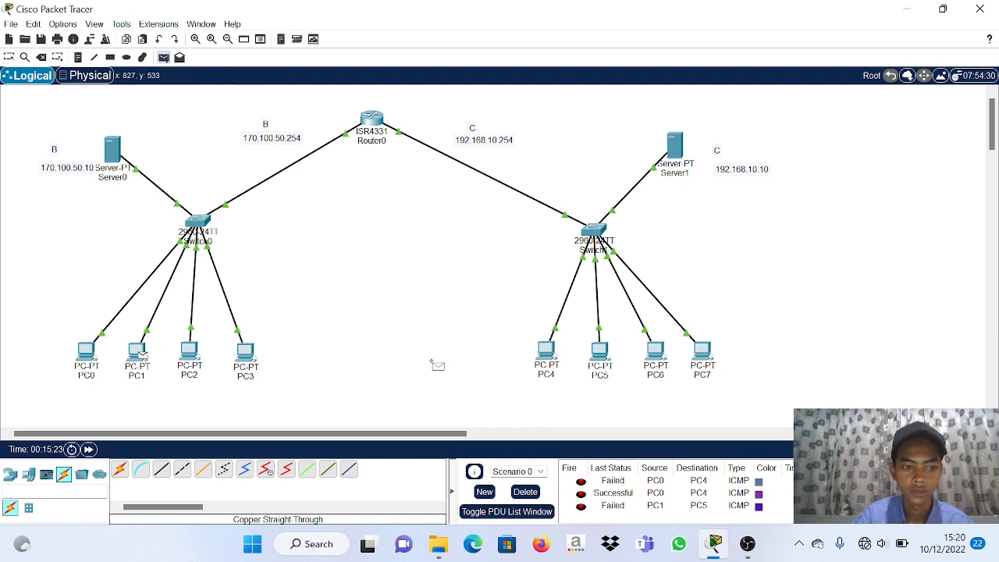
pyautogui.click(601, 353)
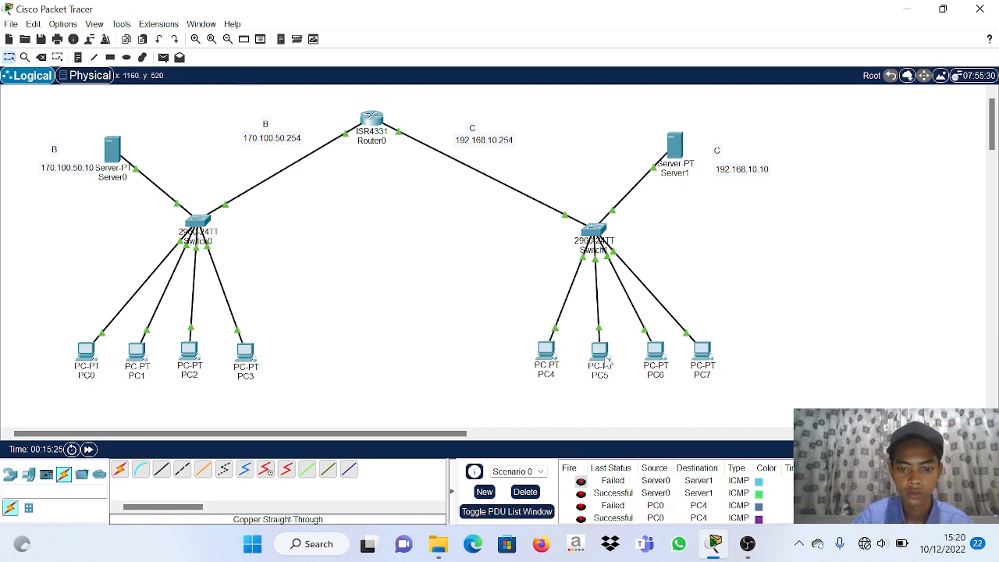
pyautogui.scroll(-3, 616, 515)
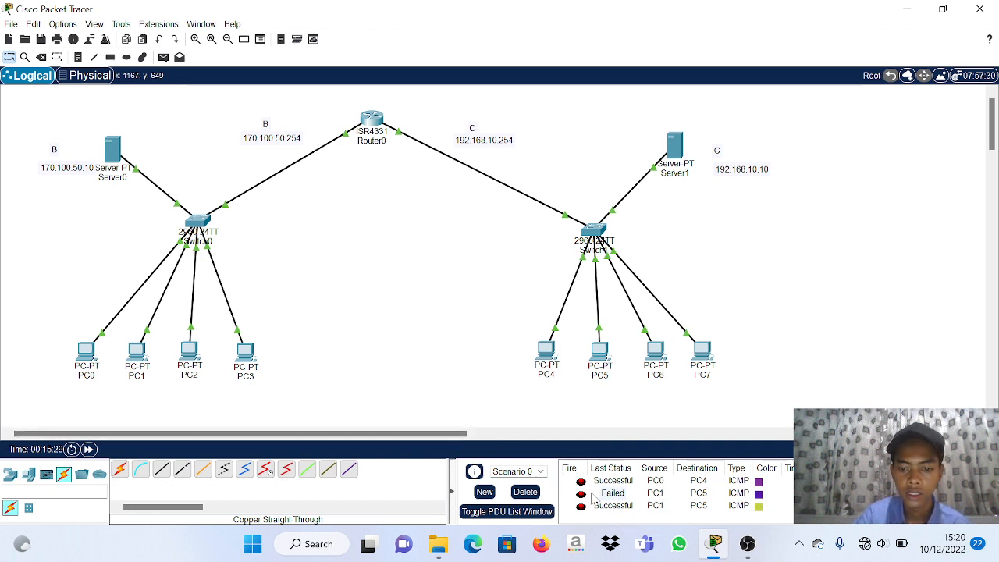
pyautogui.scroll(2, 595, 496)
pyautogui.scroll(-2, 595, 495)
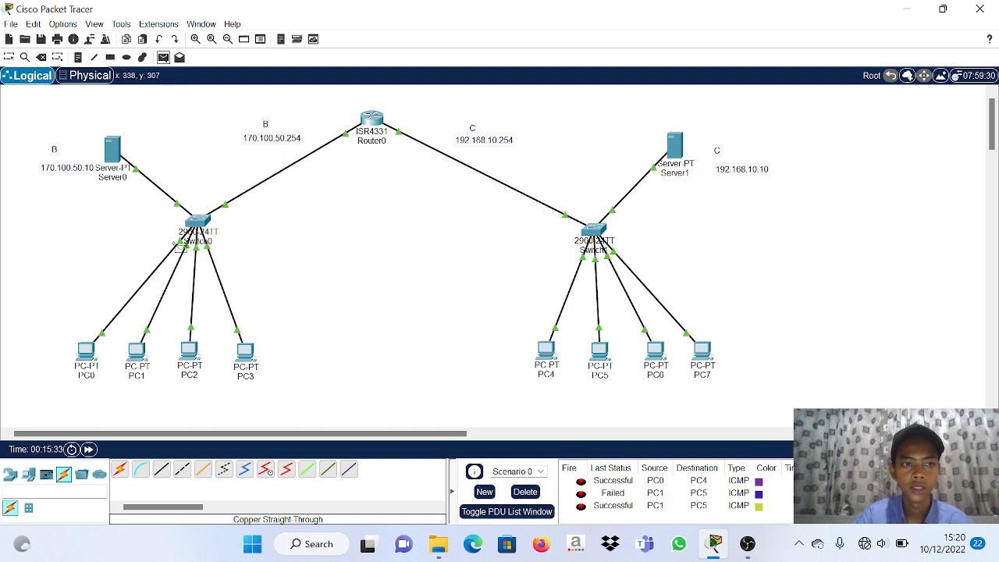
# Send a simple PDU from PC3 to PC7 and check its delivery status in the PDU list.
pyautogui.moveTo(247, 353)
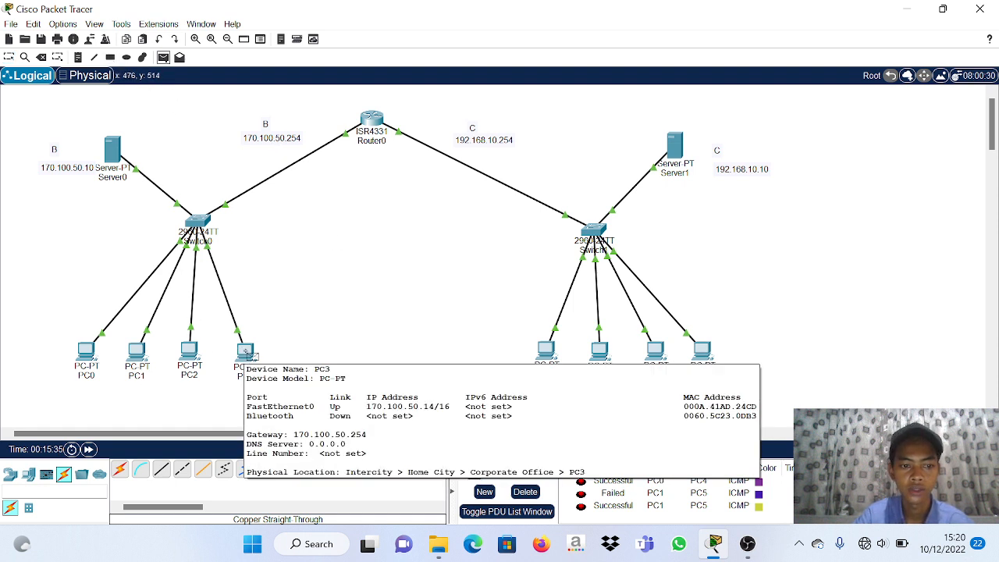
pyautogui.click(694, 359)
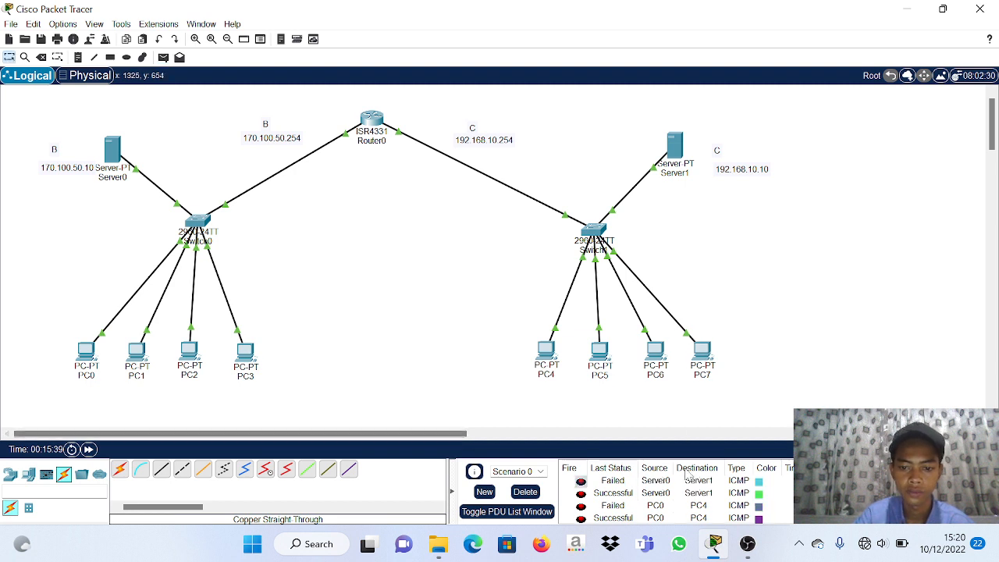
pyautogui.scroll(-3, 687, 475)
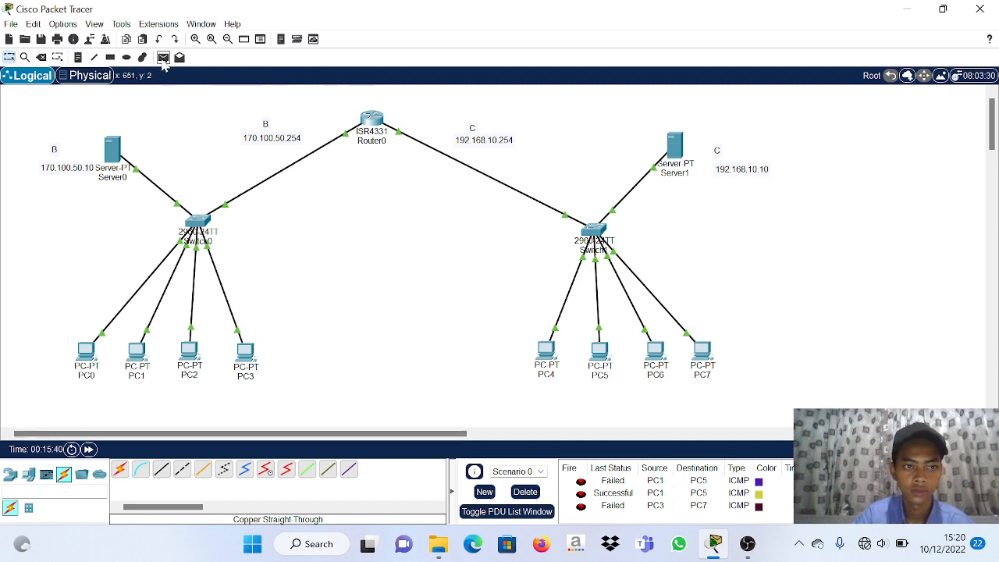
# Send another simple PDU from PC3 to PC7 and check its delivery status in the PDU list.
pyautogui.click(162, 60)
pyautogui.click(245, 353)
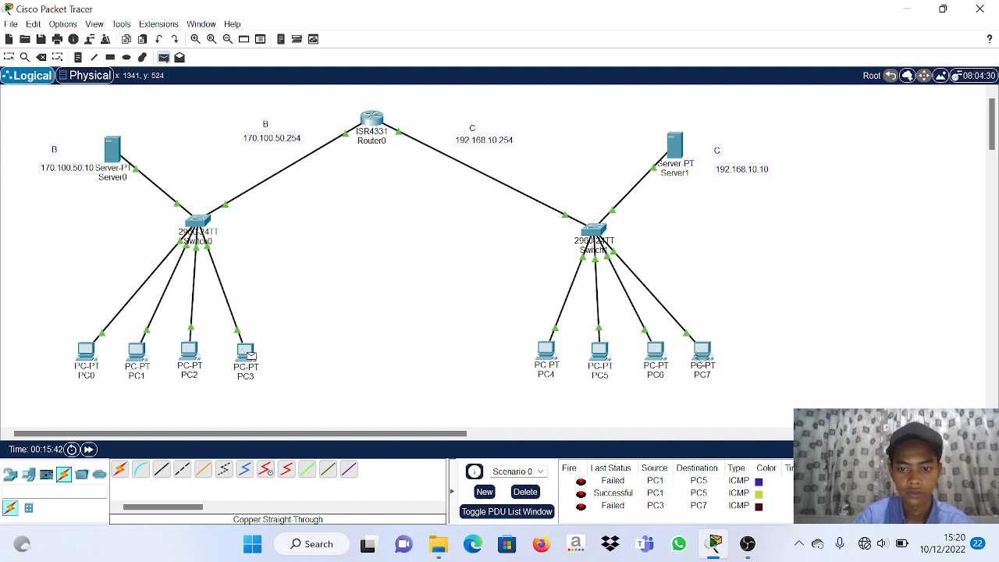
pyautogui.click(705, 361)
pyautogui.scroll(-5, 656, 493)
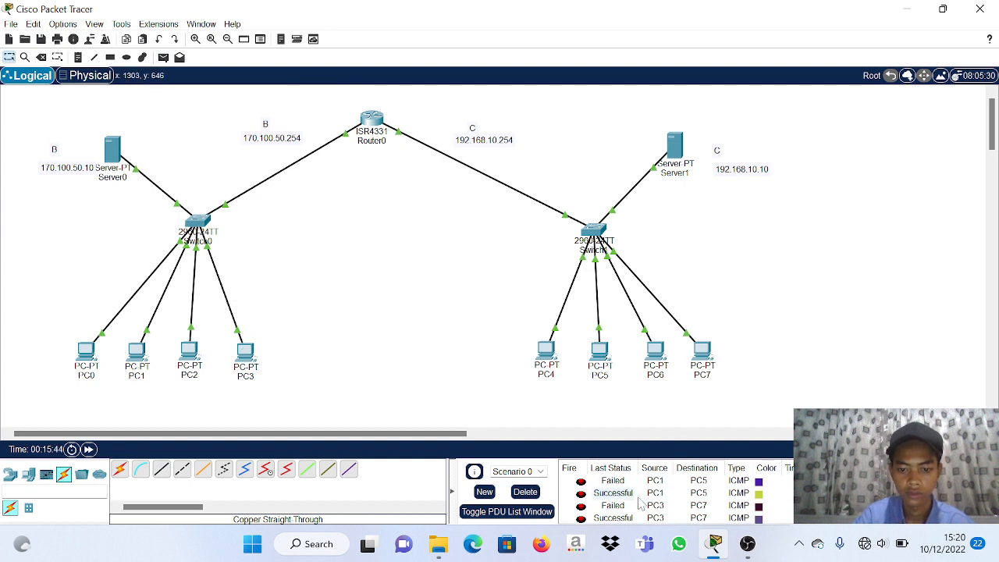
# Delete all PDU entries of Scenario 0 and send a fresh simple PDU from Server0 to Server1.
pyautogui.click(525, 493)
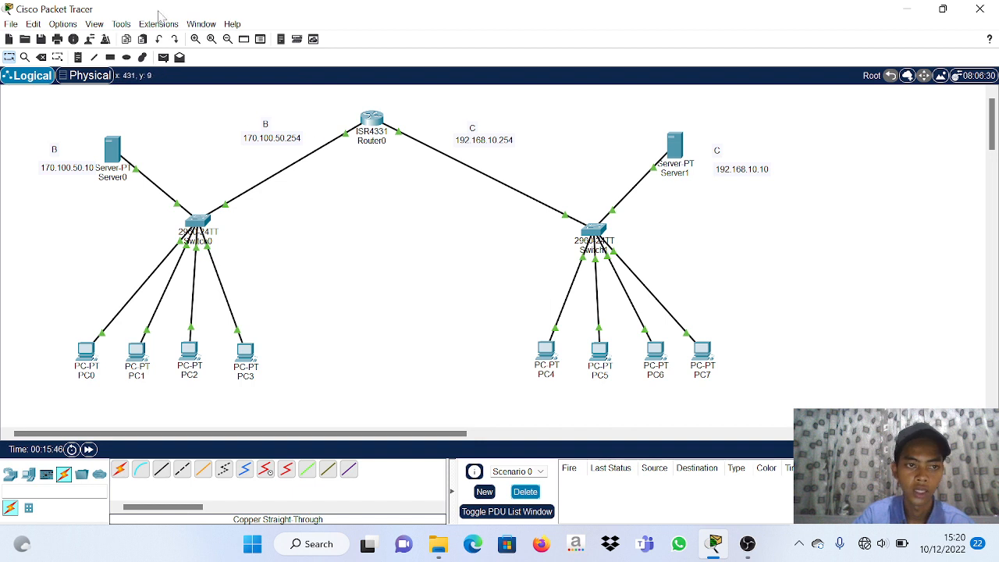
pyautogui.click(163, 58)
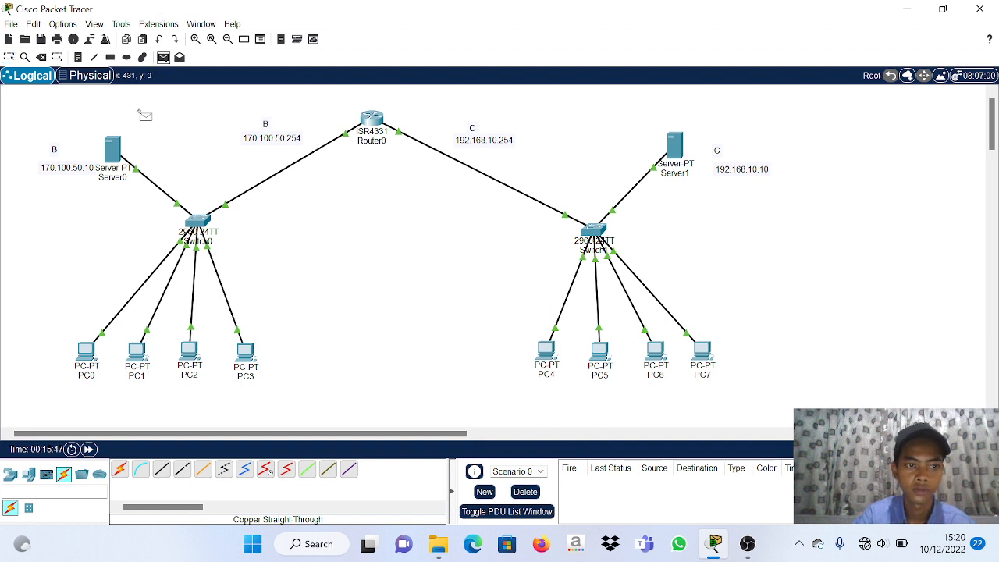
pyautogui.click(115, 152)
pyautogui.click(676, 150)
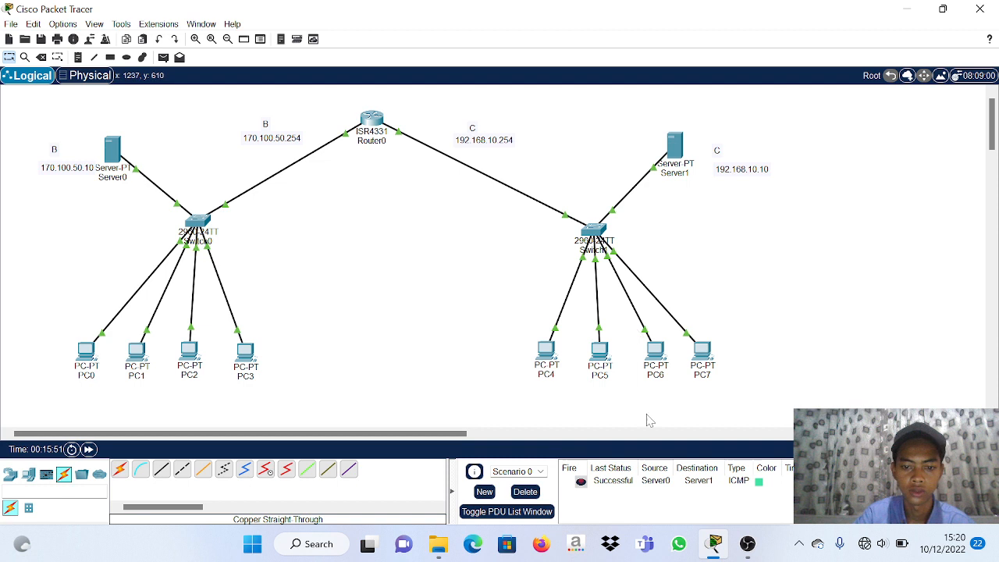
# Send one simple PDU from PC0 to PC4 and another from PC3 to PC7.
pyautogui.click(164, 59)
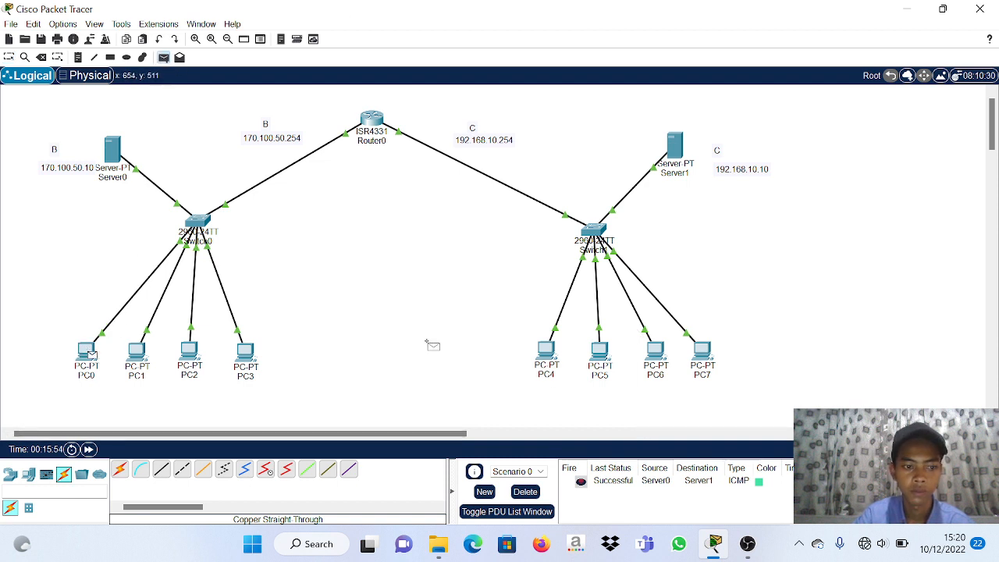
pyautogui.click(549, 351)
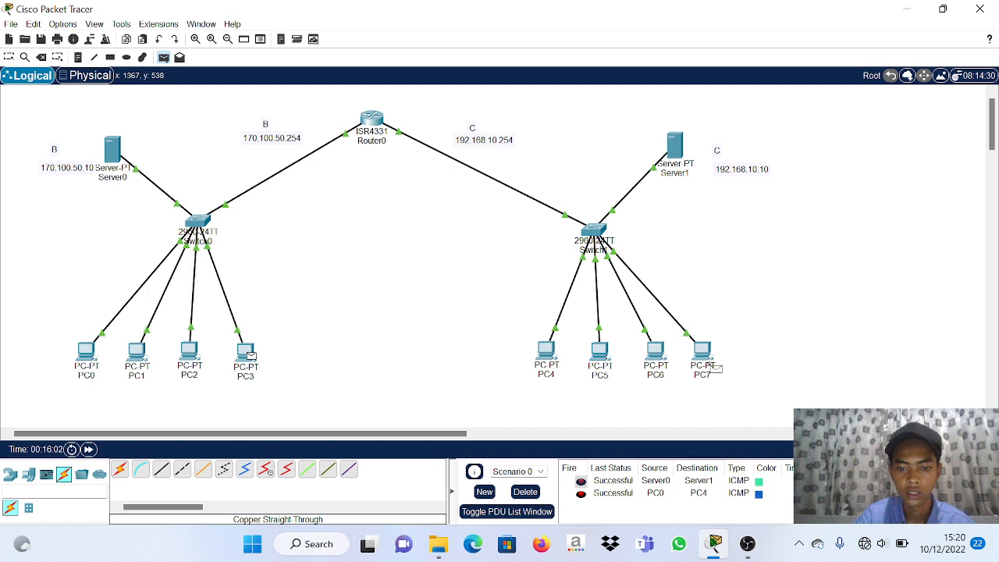
pyautogui.click(712, 369)
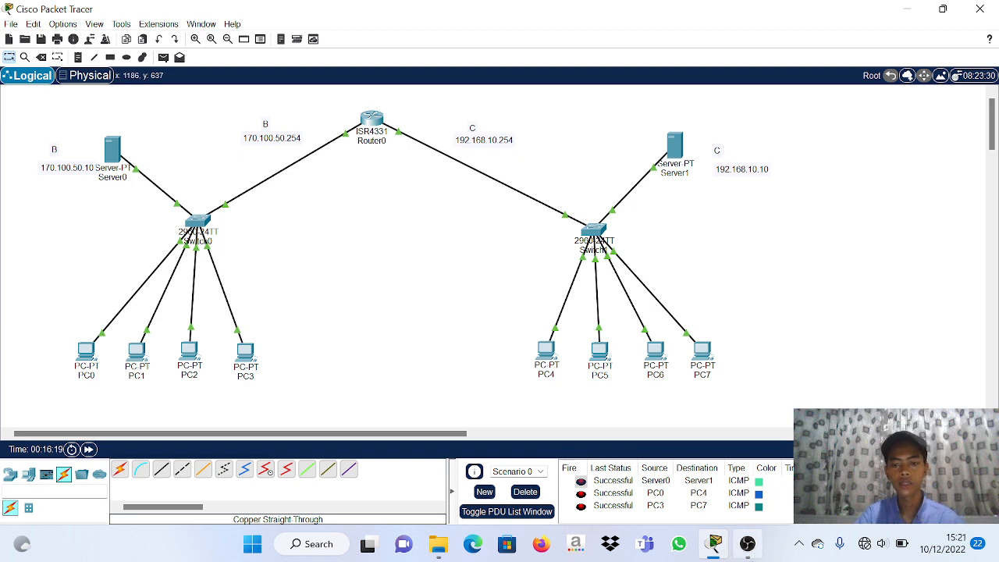
pyautogui.click(748, 544)
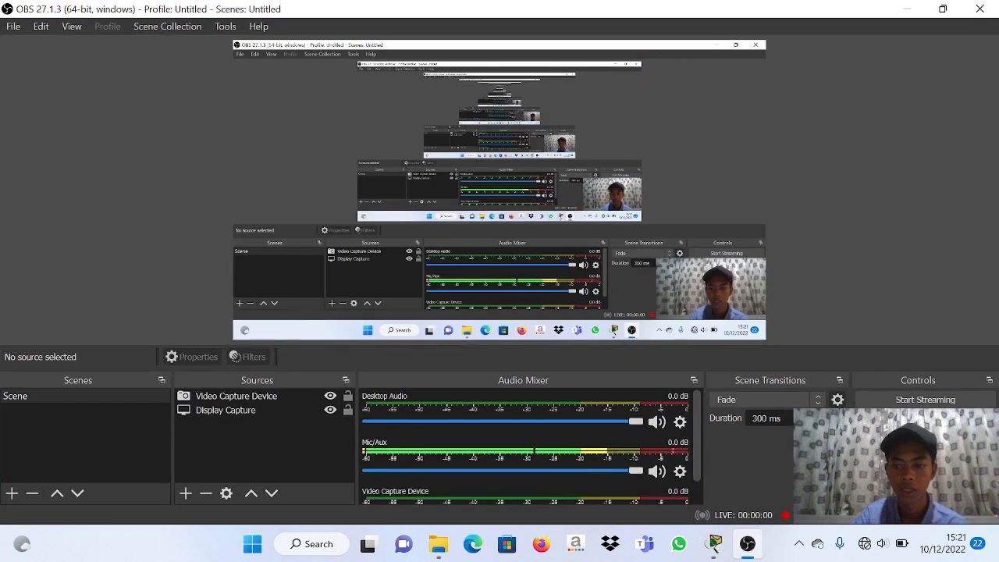